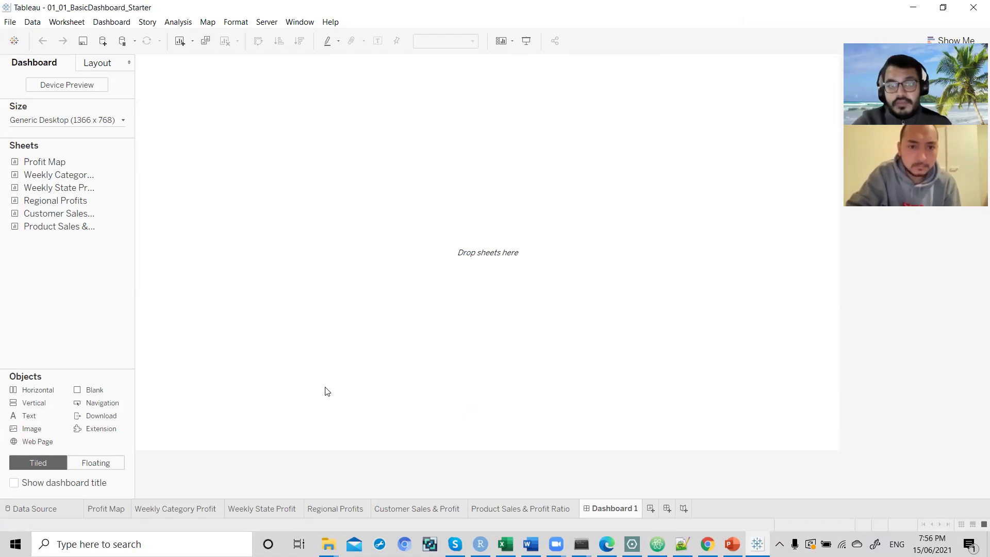
Open the Profit Map sheet and look through the available data fields.
{"action": "left_click", "coordinate": [94, 509]}
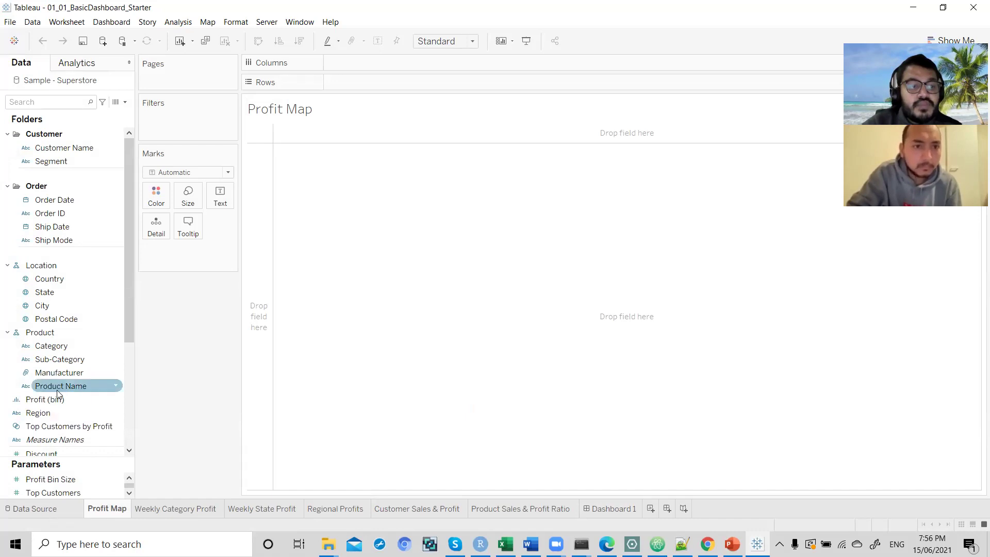
{"action": "scroll", "coordinate": [58, 395], "scroll_direction": "down", "scroll_amount": 3}
{"action": "scroll", "coordinate": [58, 395], "scroll_direction": "up", "scroll_amount": 2}
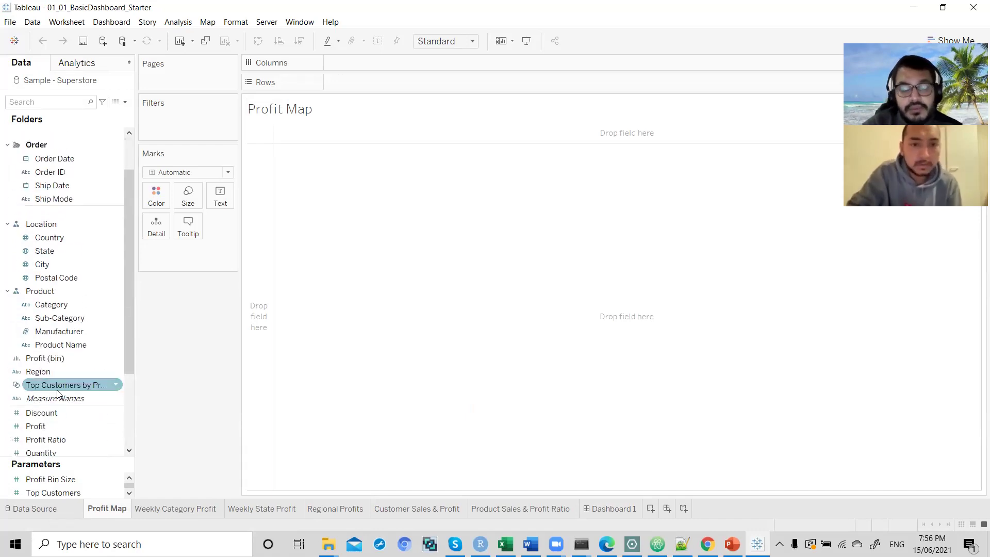
{"action": "scroll", "coordinate": [58, 394], "scroll_direction": "up", "scroll_amount": 1}
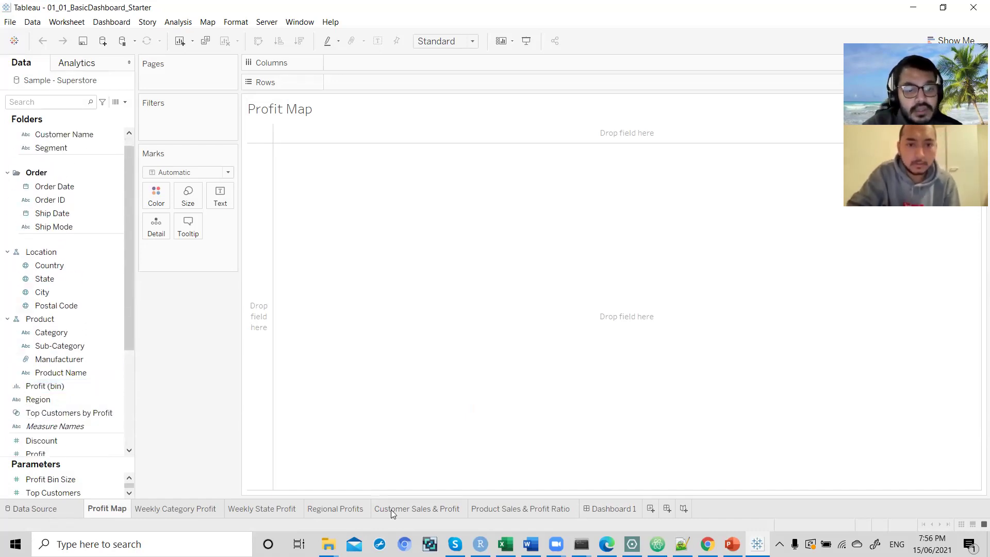
Switch to the W1 folder in File Explorer, look at its workbook files and close the folder window.
{"action": "left_click", "coordinate": [369, 499]}
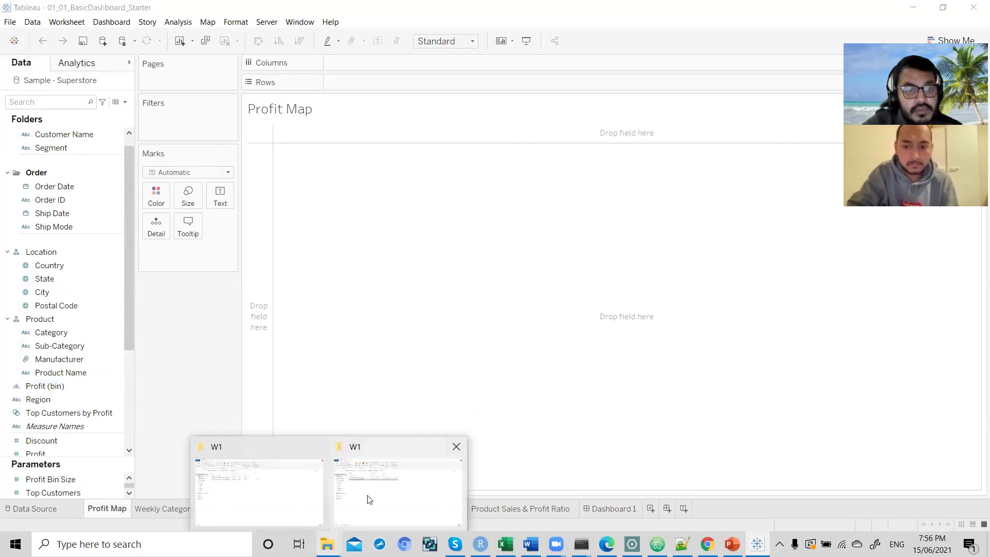
{"action": "left_click", "coordinate": [295, 261]}
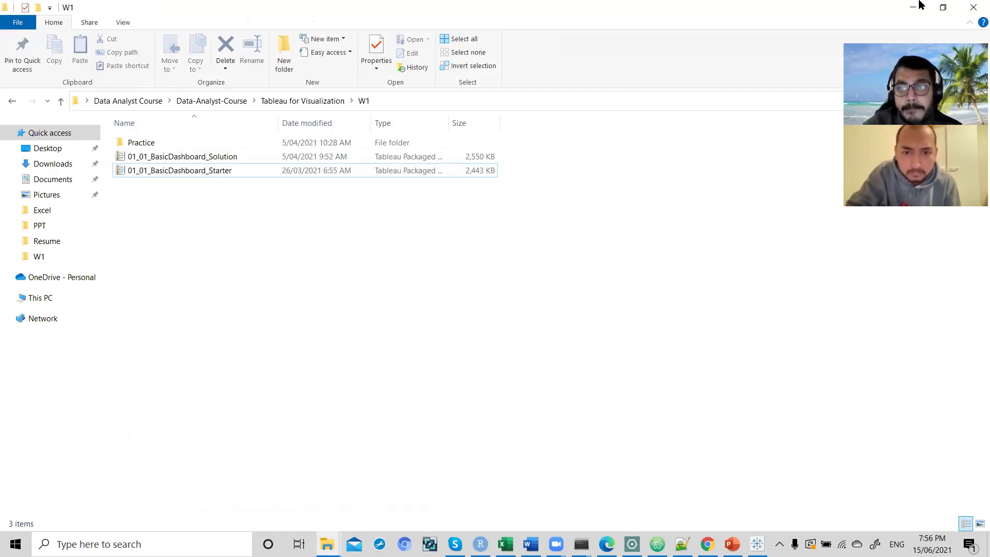
{"action": "left_click", "coordinate": [971, 8]}
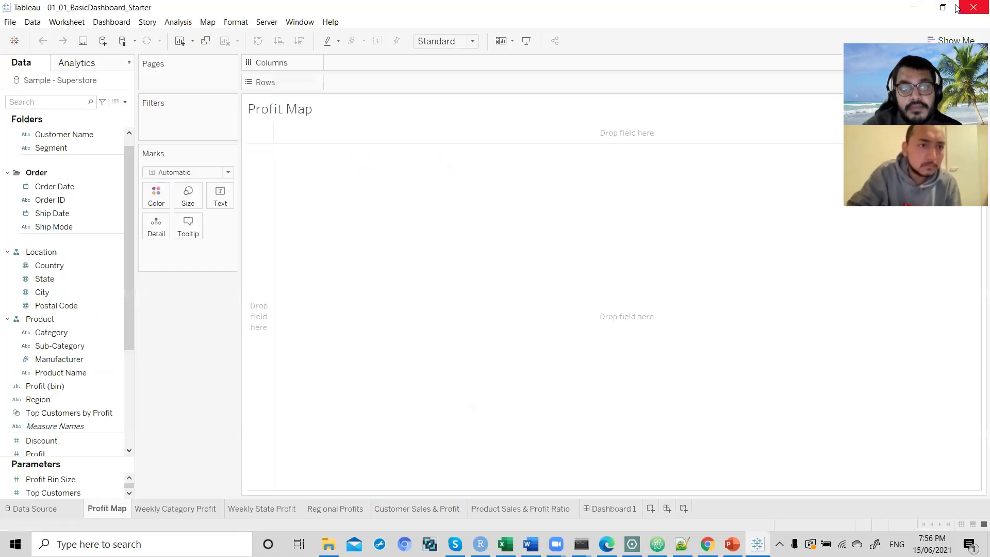
Open the Sample - Superstore data source and review its columns from Order ID through Profit (bin).
{"action": "left_click", "coordinate": [66, 511]}
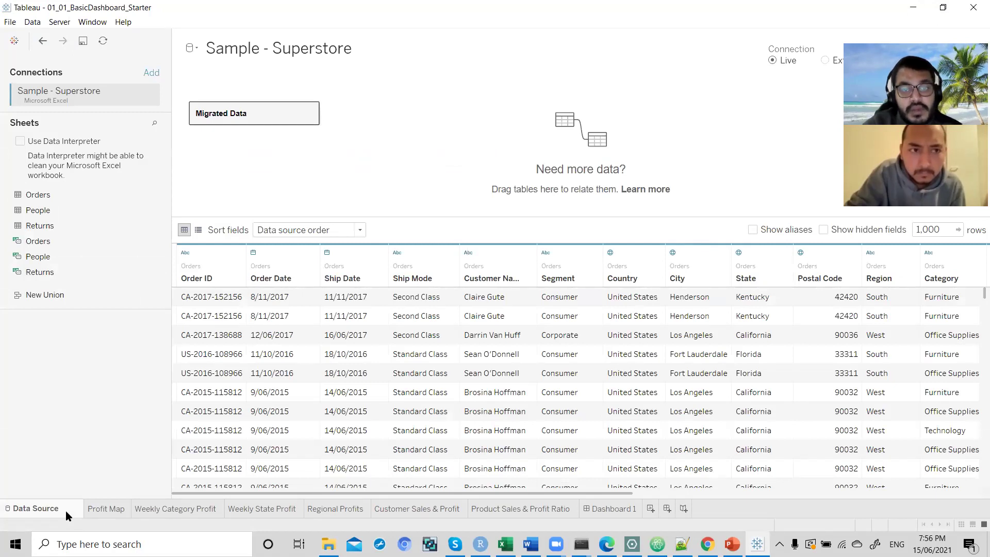
{"action": "left_click_drag", "start_coordinate": [217, 491], "coordinate": [229, 472]}
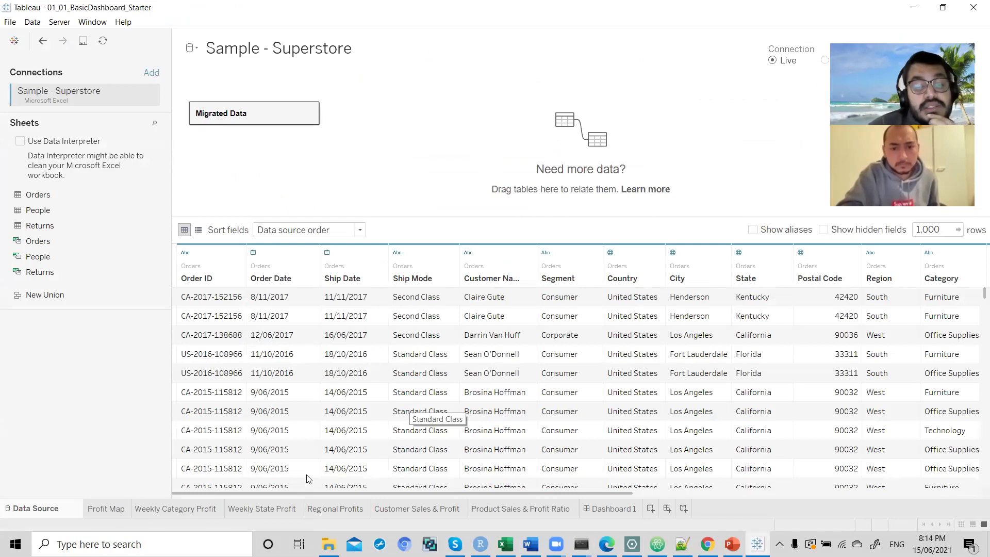
{"action": "left_click_drag", "start_coordinate": [292, 495], "coordinate": [195, 490]}
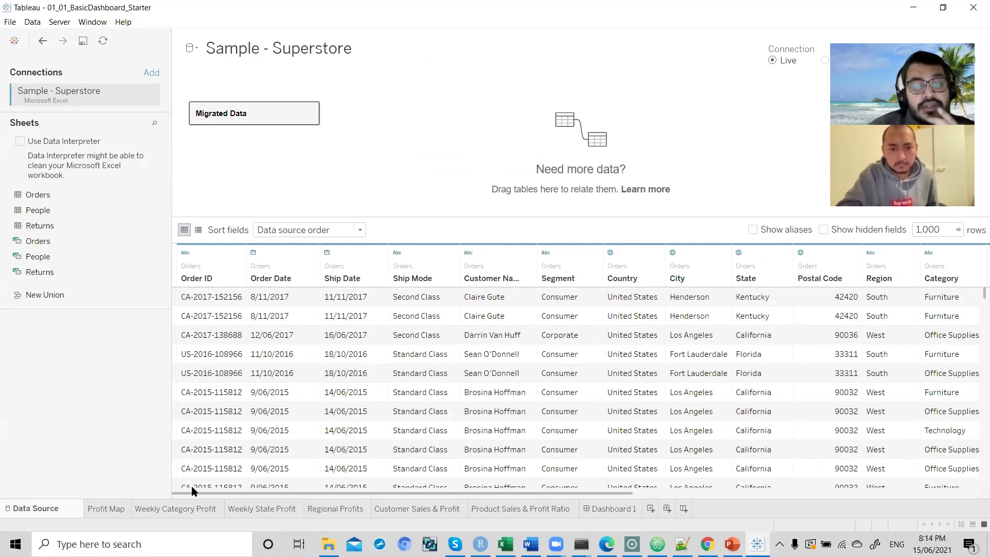
{"action": "scroll", "coordinate": [651, 426], "scroll_direction": "right", "scroll_amount": 10}
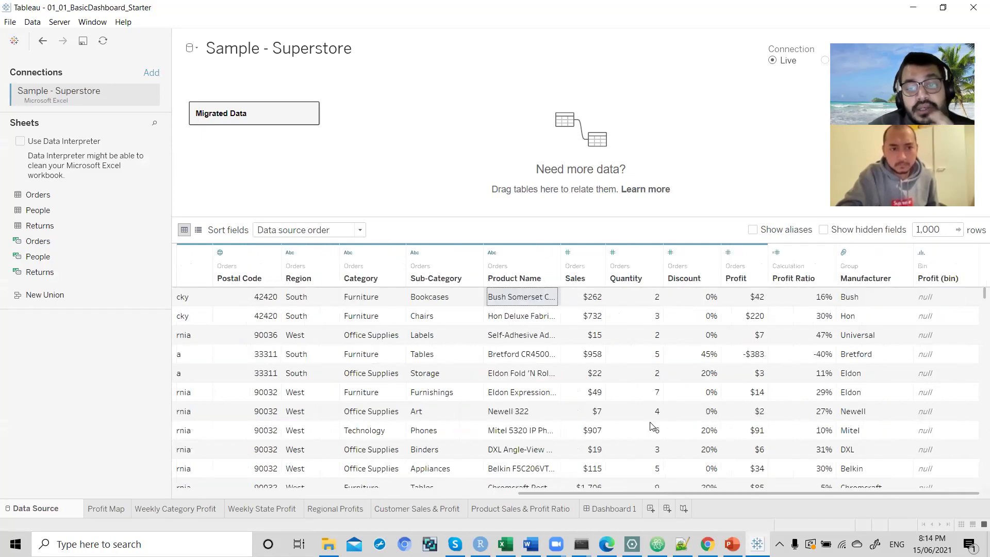
{"action": "scroll", "coordinate": [651, 426], "scroll_direction": "left", "scroll_amount": 10}
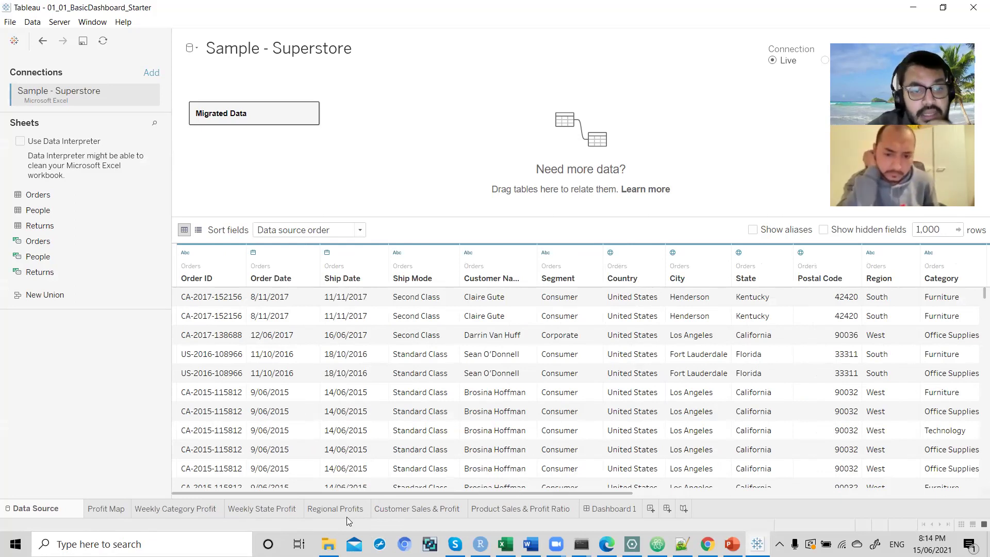
{"action": "mouse_move", "coordinate": [120, 508]}
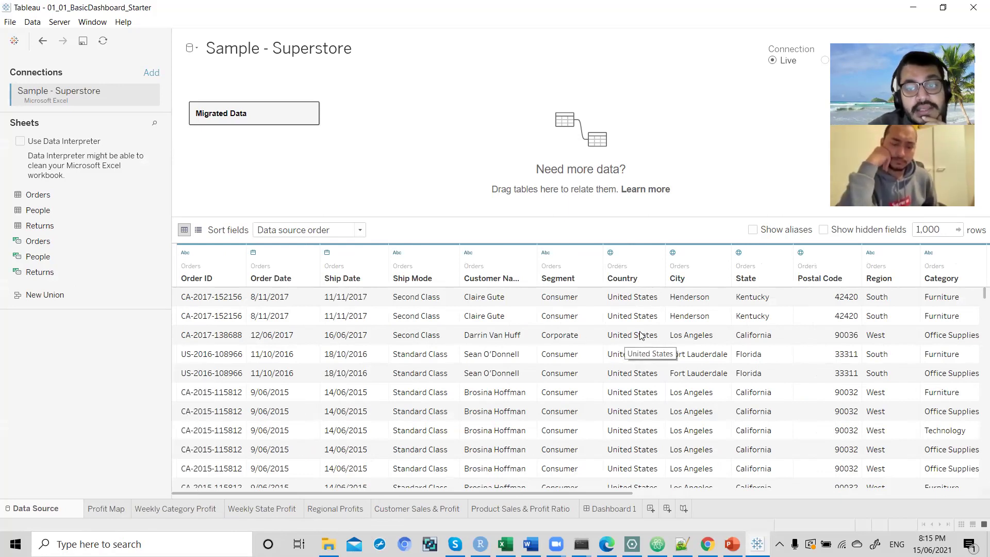
Examine the geographic Country, City and State columns and their values across the order rows.
{"action": "left_click", "coordinate": [638, 305]}
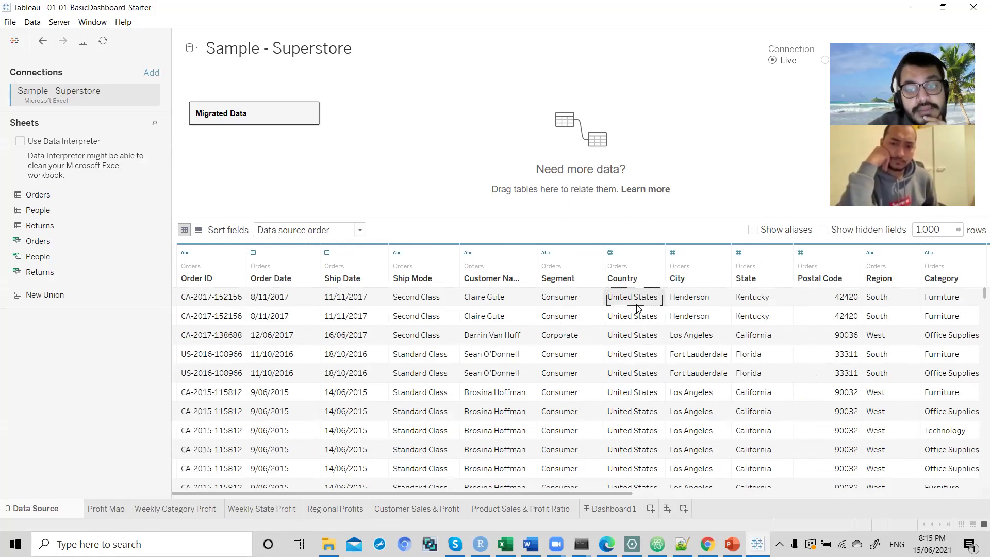
{"action": "left_click", "coordinate": [702, 304]}
{"action": "left_click", "coordinate": [762, 304]}
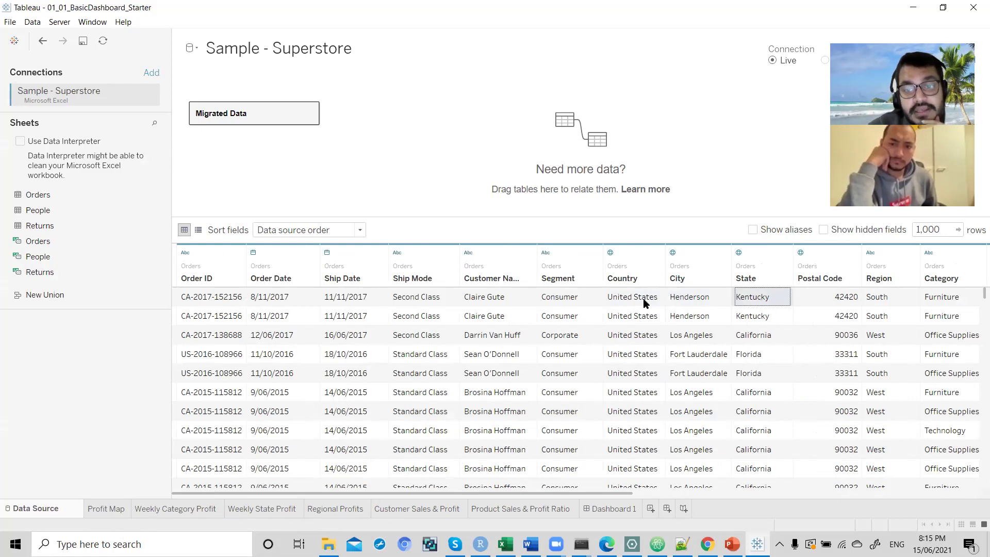
{"action": "left_click", "coordinate": [646, 303]}
{"action": "left_click", "coordinate": [772, 304]}
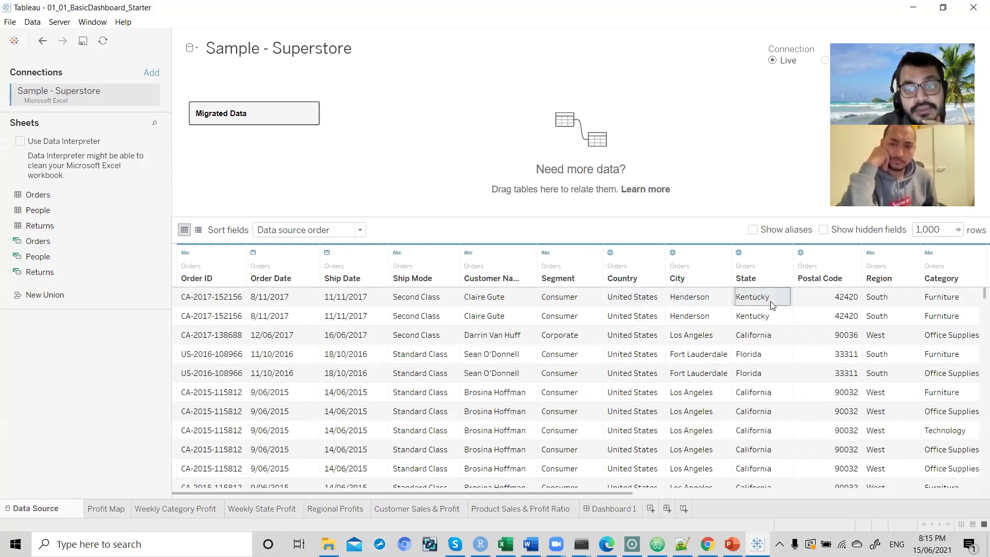
{"action": "left_click", "coordinate": [717, 302]}
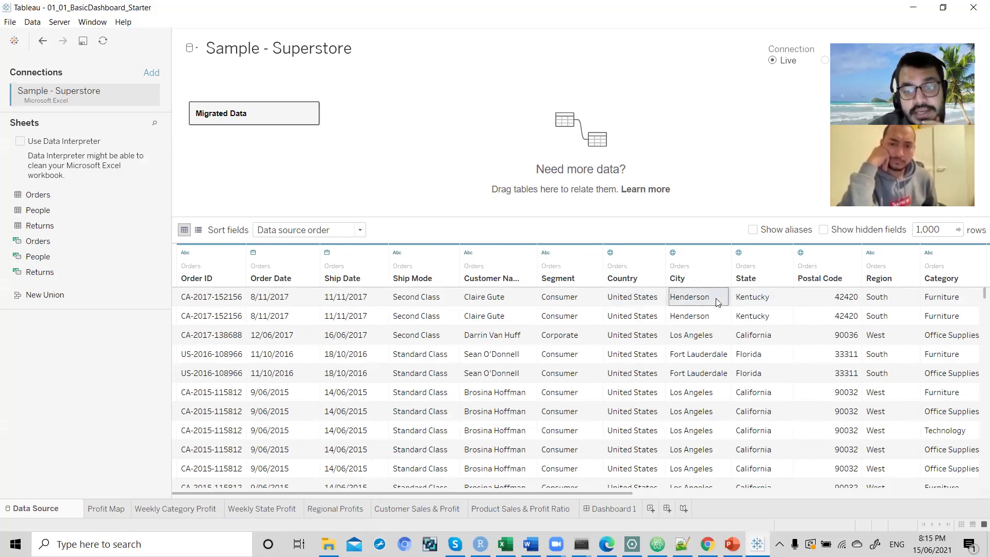
{"action": "left_click", "coordinate": [750, 302]}
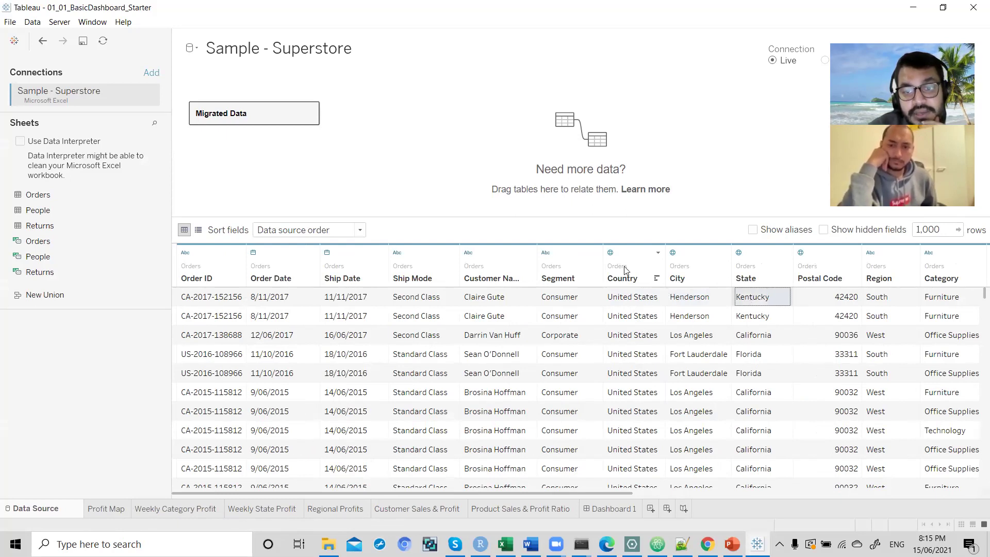
{"action": "left_click", "coordinate": [658, 252]}
{"action": "left_click", "coordinate": [661, 252]}
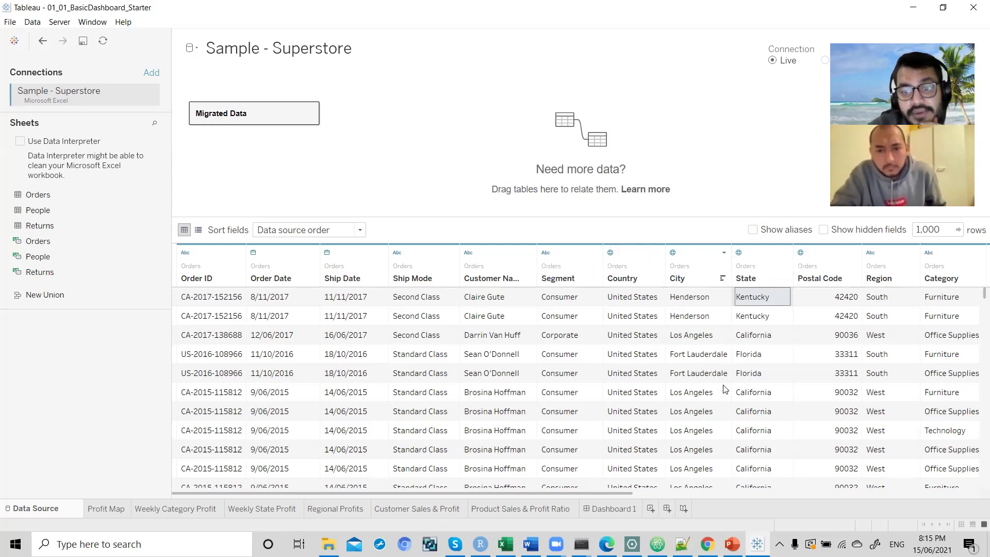
{"action": "left_click", "coordinate": [763, 308]}
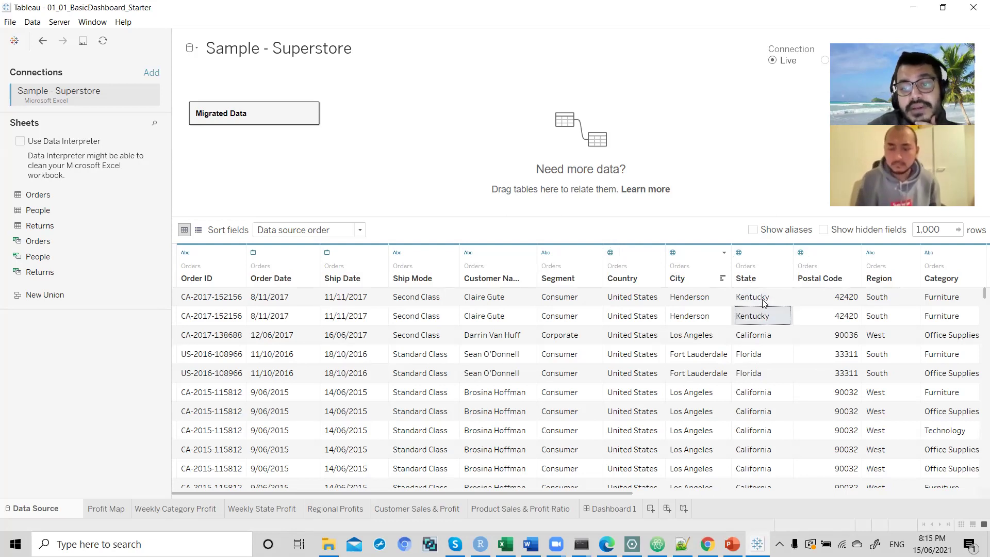
{"action": "scroll", "coordinate": [758, 395], "scroll_direction": "down", "scroll_amount": 5}
{"action": "scroll", "coordinate": [758, 395], "scroll_direction": "up", "scroll_amount": 5}
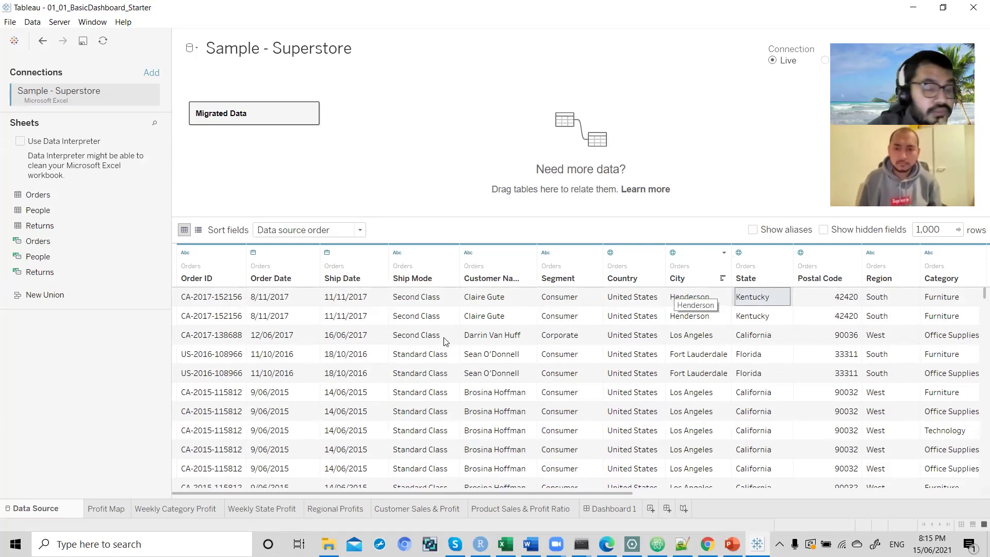
Look across the order records again, from the Ship Date column to the sales, discount and profit columns.
{"action": "left_click", "coordinate": [353, 339]}
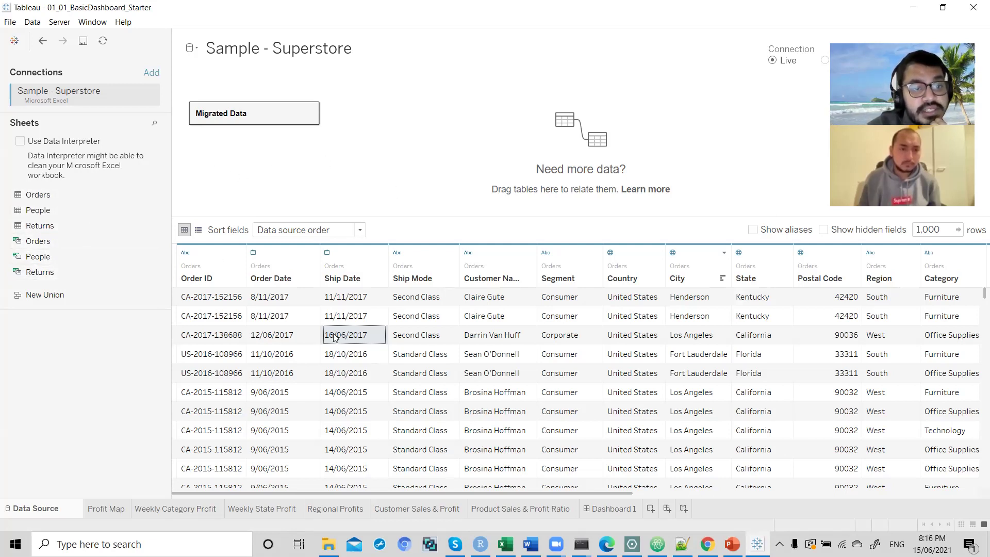
{"action": "scroll", "coordinate": [618, 432], "scroll_direction": "right", "scroll_amount": 5}
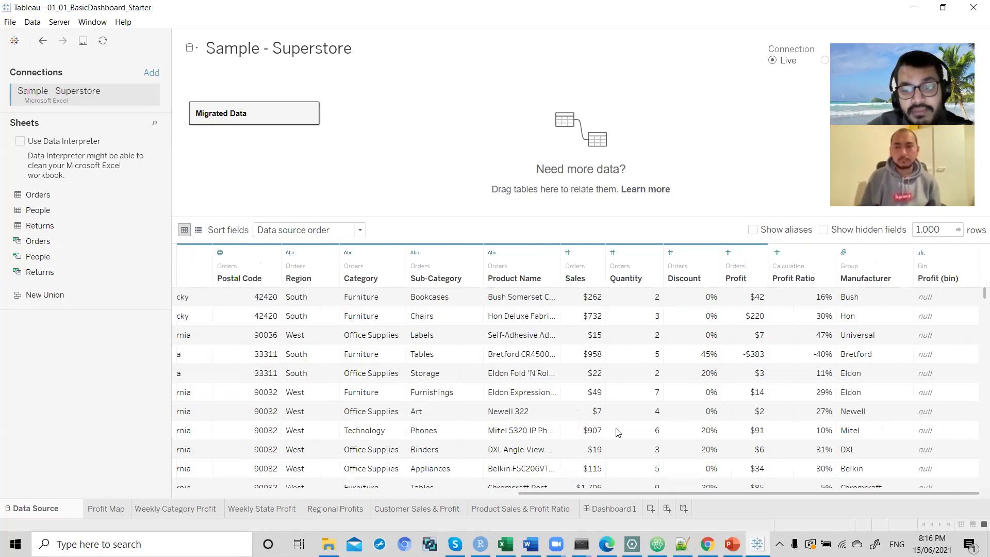
{"action": "scroll", "coordinate": [618, 432], "scroll_direction": "left", "scroll_amount": 5}
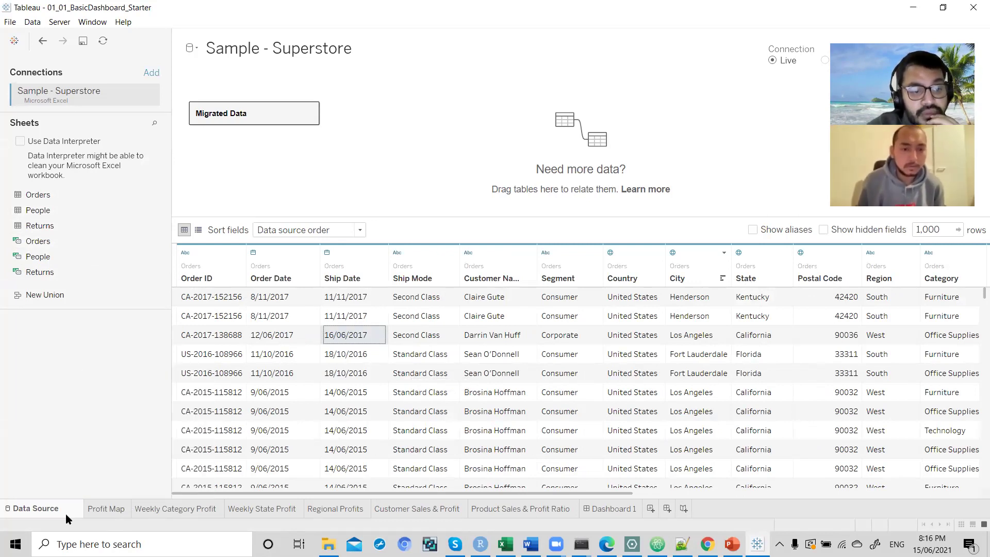
{"action": "scroll", "coordinate": [564, 366], "scroll_direction": "right", "scroll_amount": 5}
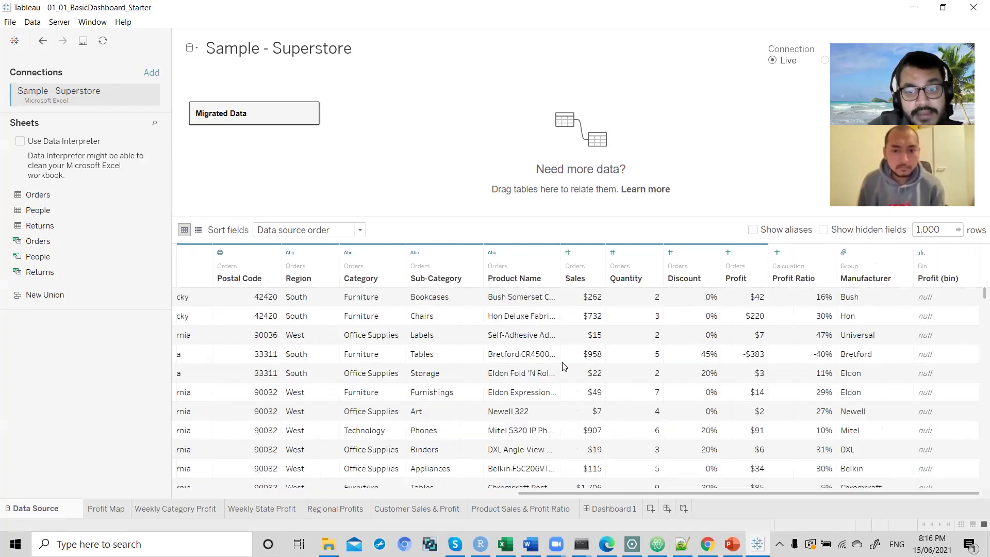
{"action": "scroll", "coordinate": [563, 366], "scroll_direction": "left", "scroll_amount": 5}
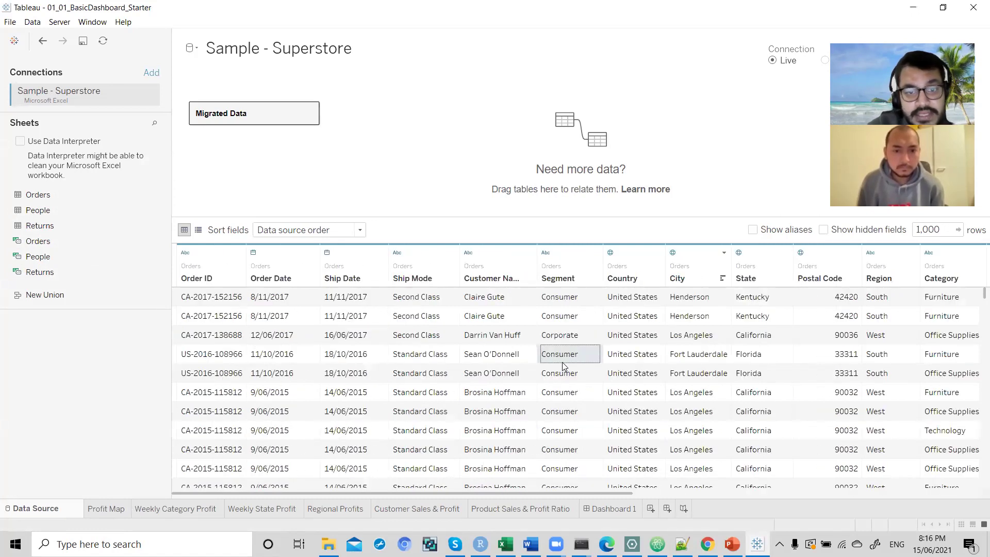
Return to the Profit Map sheet and review the customer, order, location and product fields.
{"action": "left_click", "coordinate": [114, 508]}
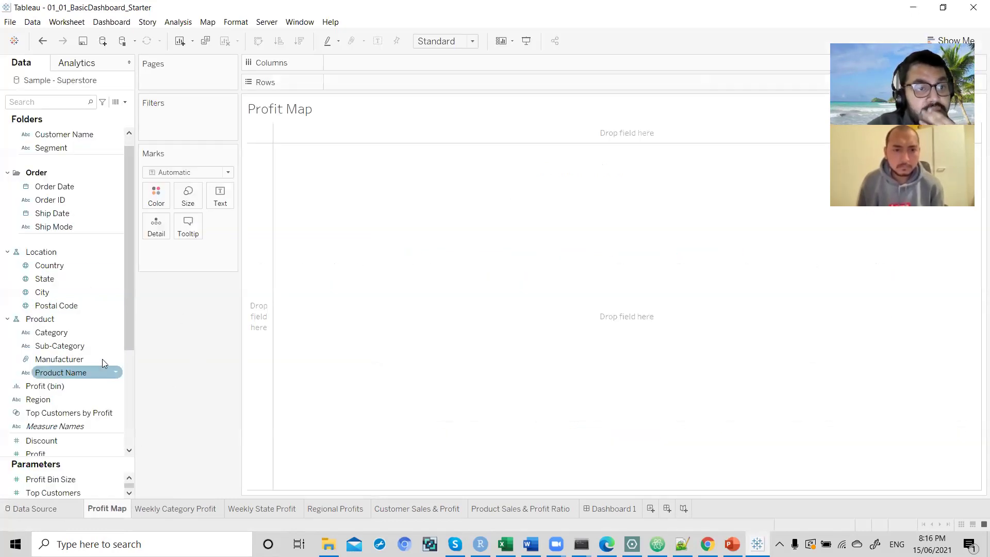
{"action": "scroll", "coordinate": [110, 364], "scroll_direction": "down", "scroll_amount": 3}
{"action": "scroll", "coordinate": [110, 361], "scroll_direction": "up", "scroll_amount": 5}
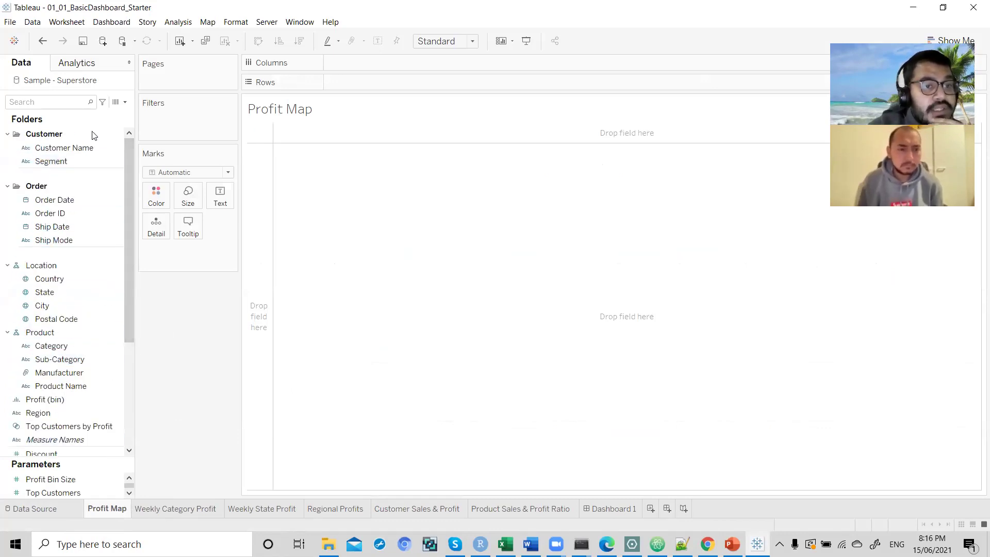
{"action": "scroll", "coordinate": [53, 302], "scroll_direction": "down", "scroll_amount": 3}
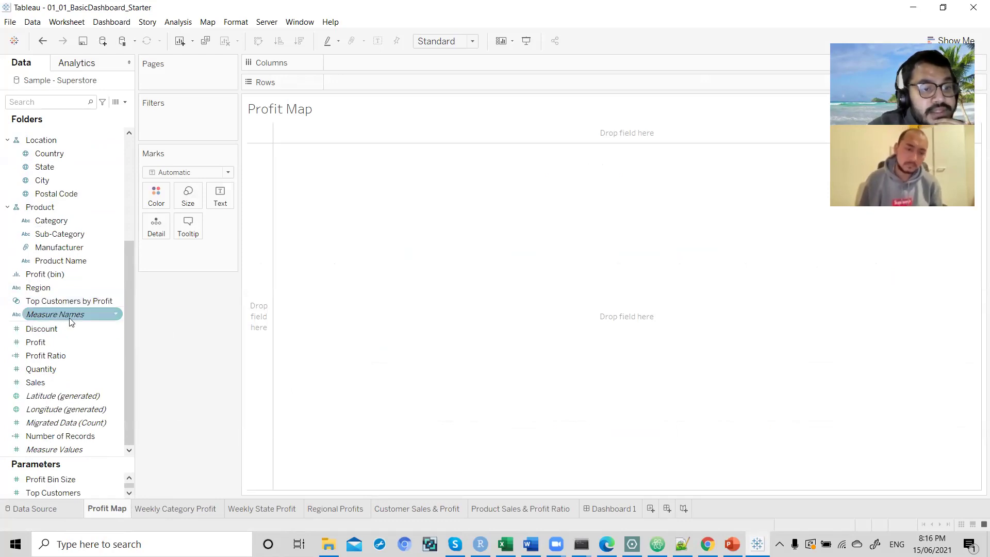
Examine the Discount, Profit, Profit Ratio and Quantity measures in the field list.
{"action": "left_click", "coordinate": [62, 329]}
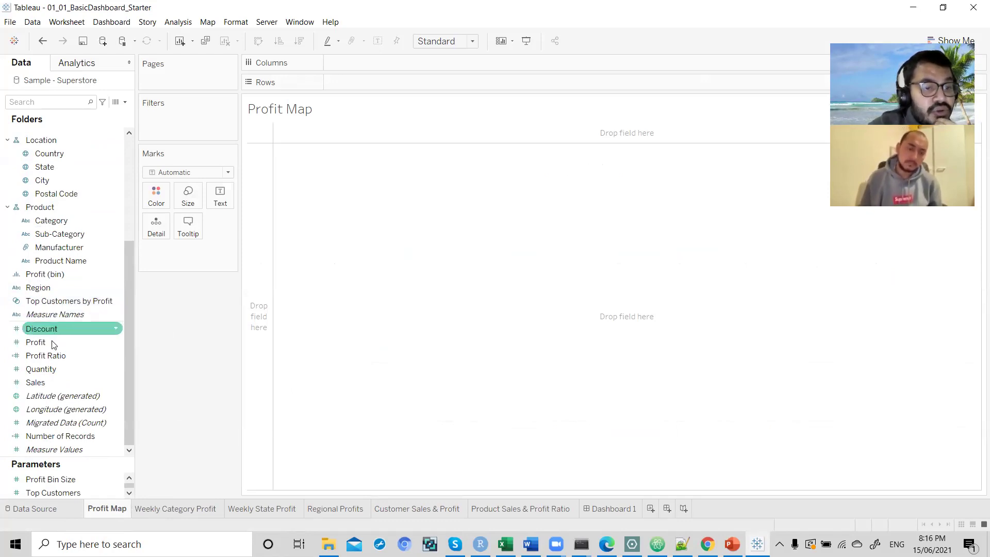
{"action": "left_click", "coordinate": [54, 395]}
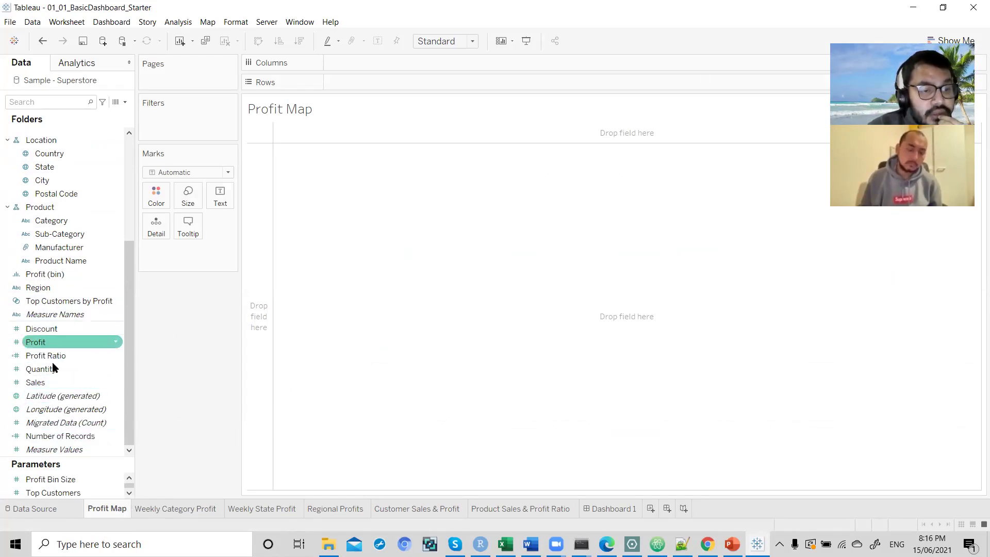
{"action": "left_click", "coordinate": [61, 343]}
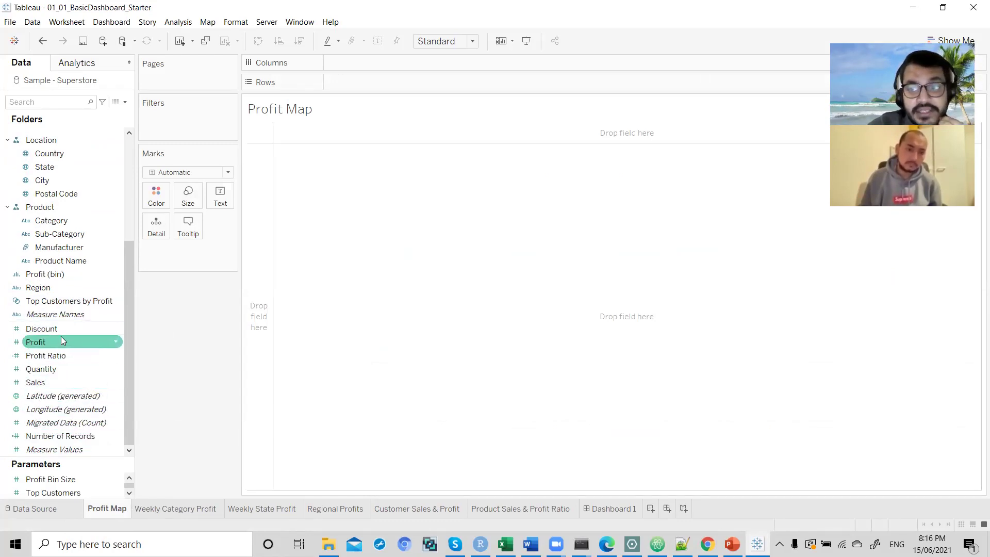
{"action": "left_click", "coordinate": [64, 331]}
{"action": "left_click", "coordinate": [61, 344]}
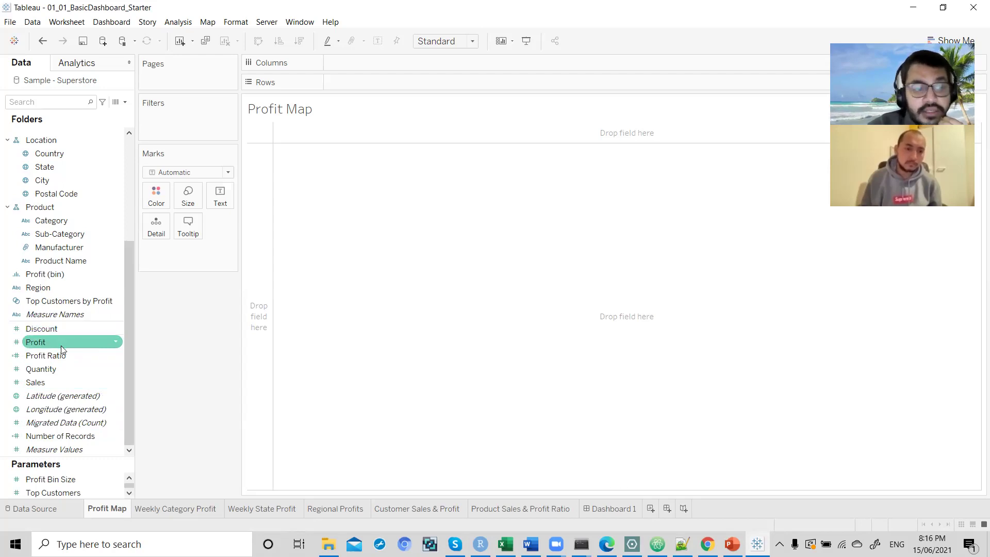
{"action": "left_click", "coordinate": [59, 356]}
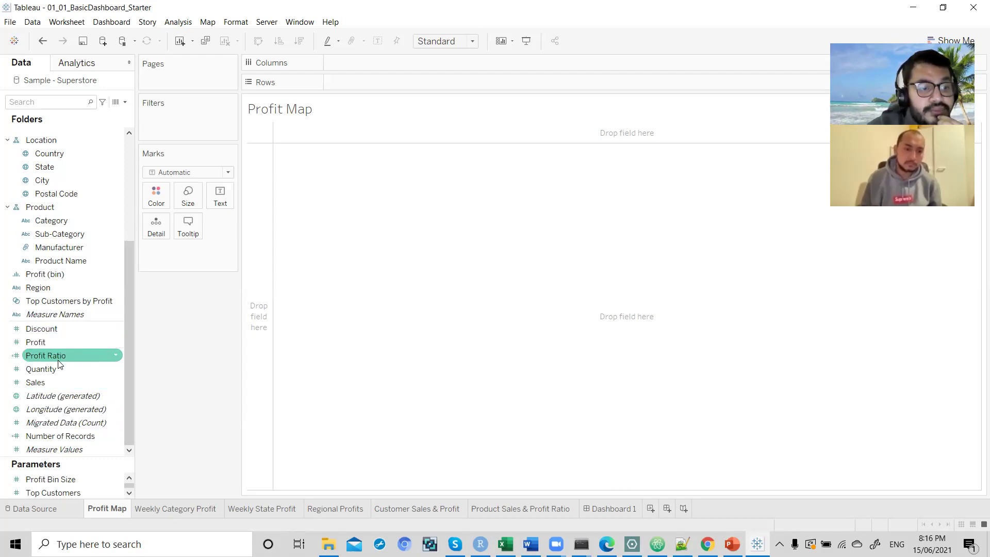
{"action": "left_click", "coordinate": [56, 370]}
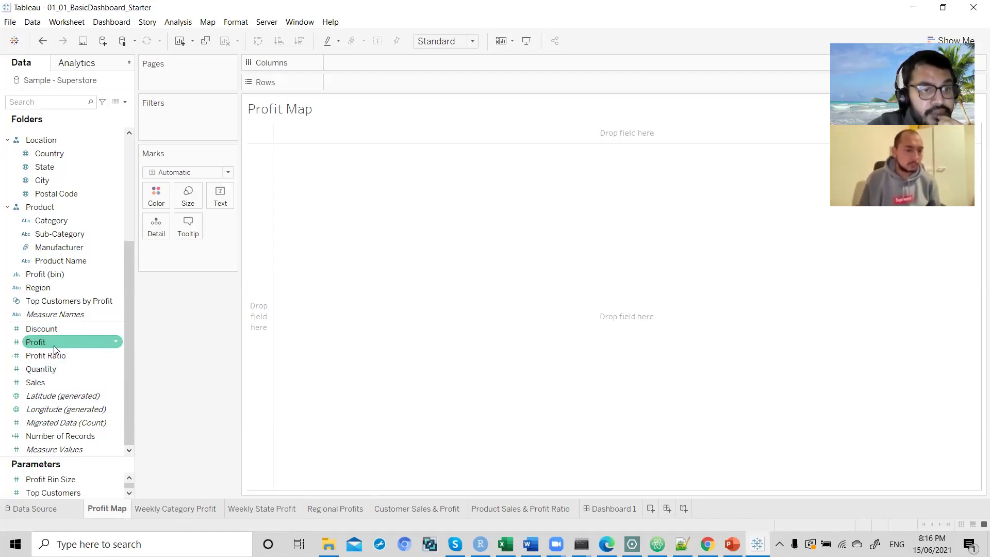
{"action": "scroll", "coordinate": [54, 345], "scroll_direction": "up", "scroll_amount": 2}
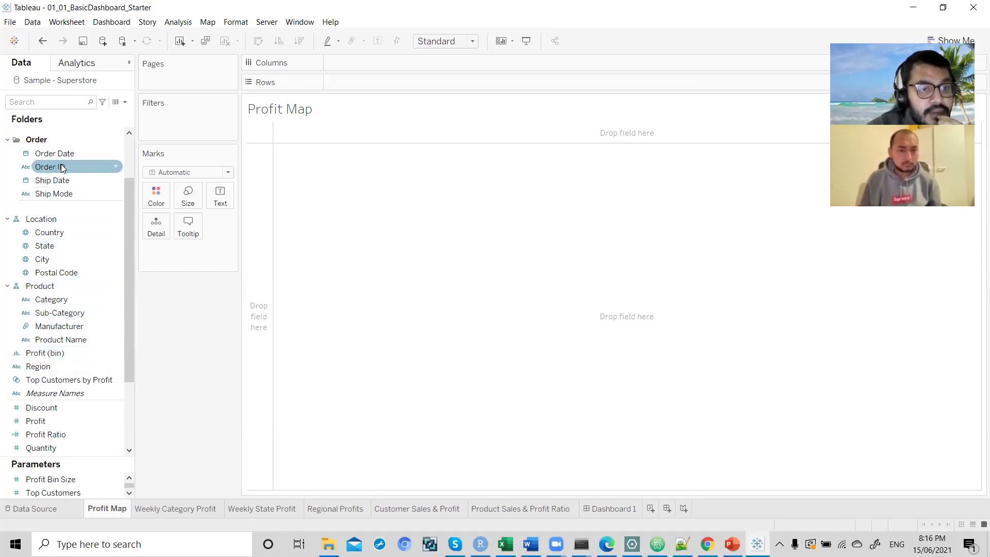
Start a filter on Order Date to view the available date filter options, and leave it unapplied.
{"action": "scroll", "coordinate": [57, 292], "scroll_direction": "down", "scroll_amount": 3}
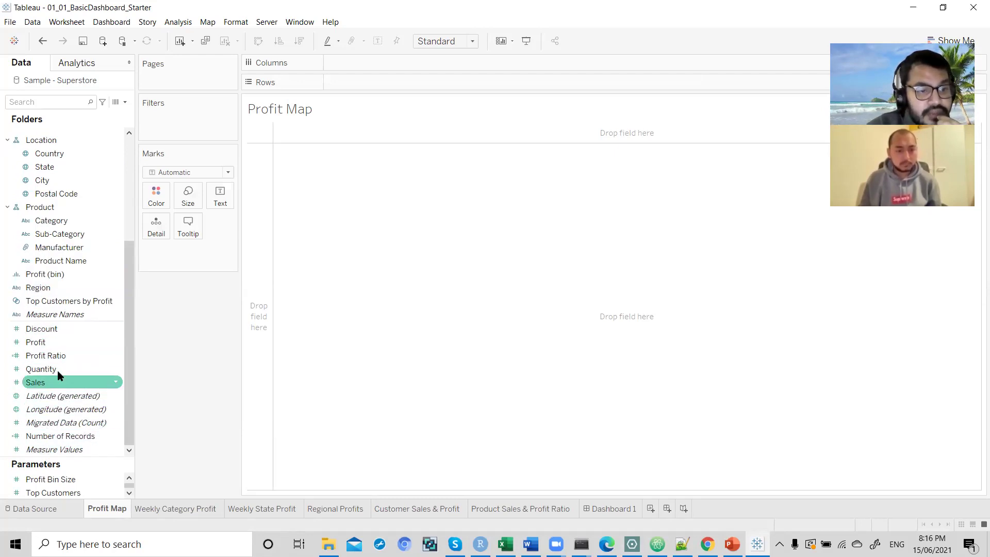
{"action": "scroll", "coordinate": [92, 348], "scroll_direction": "up", "scroll_amount": 1}
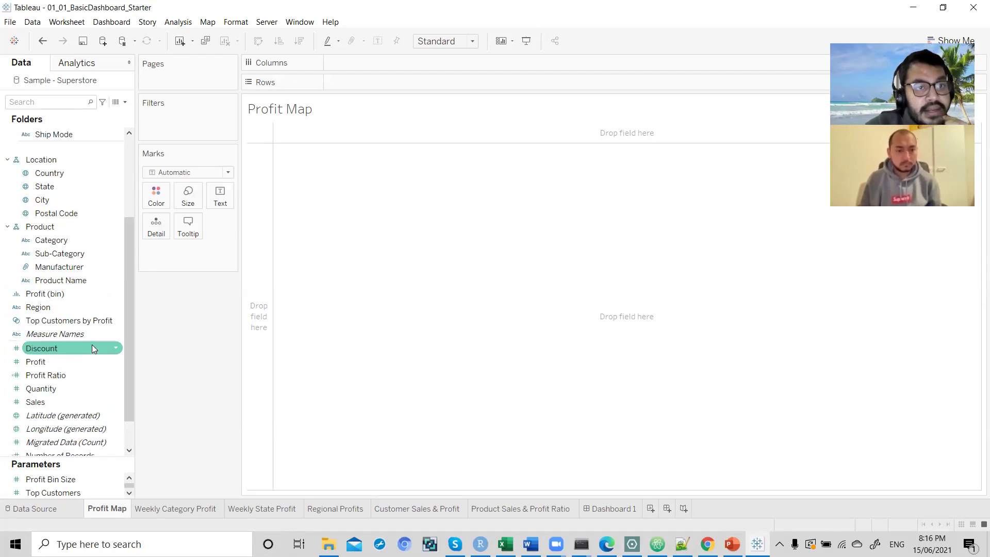
{"action": "scroll", "coordinate": [92, 345], "scroll_direction": "up", "scroll_amount": 4}
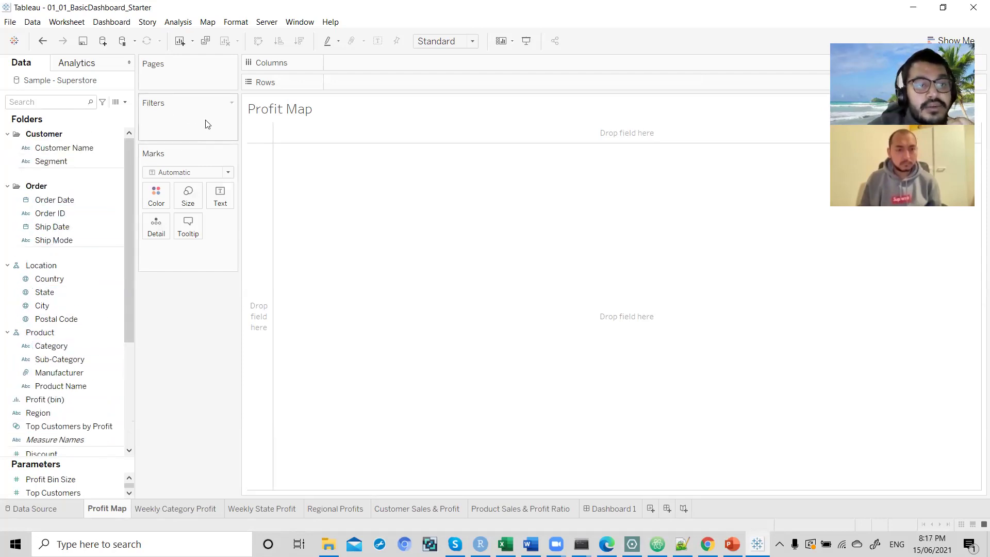
{"action": "left_click_drag", "start_coordinate": [79, 200], "coordinate": [197, 114]}
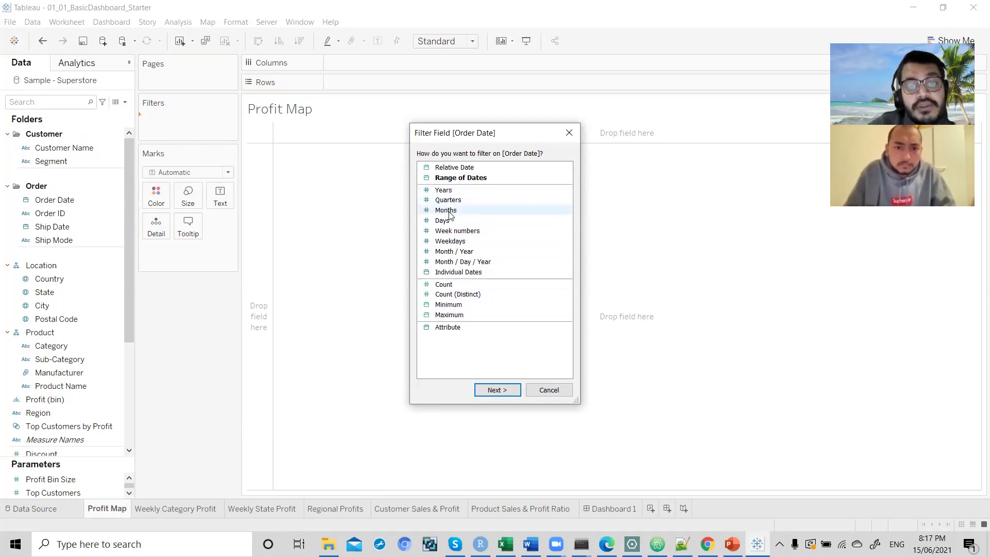
{"action": "left_click", "coordinate": [550, 389]}
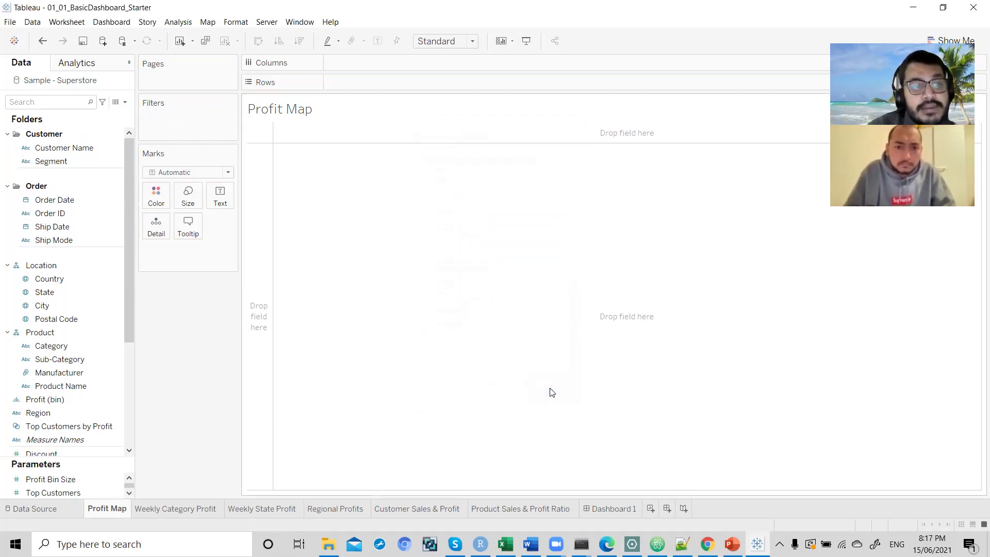
Review the list of mark types available for the sheet, from Bar and Line to Polygon and Density.
{"action": "left_click", "coordinate": [228, 172]}
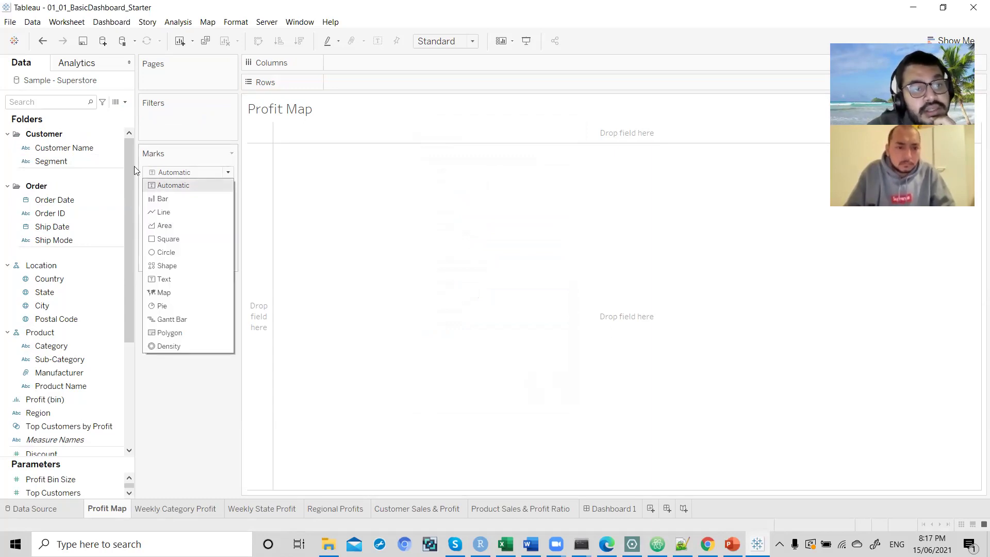
{"action": "left_click", "coordinate": [236, 126]}
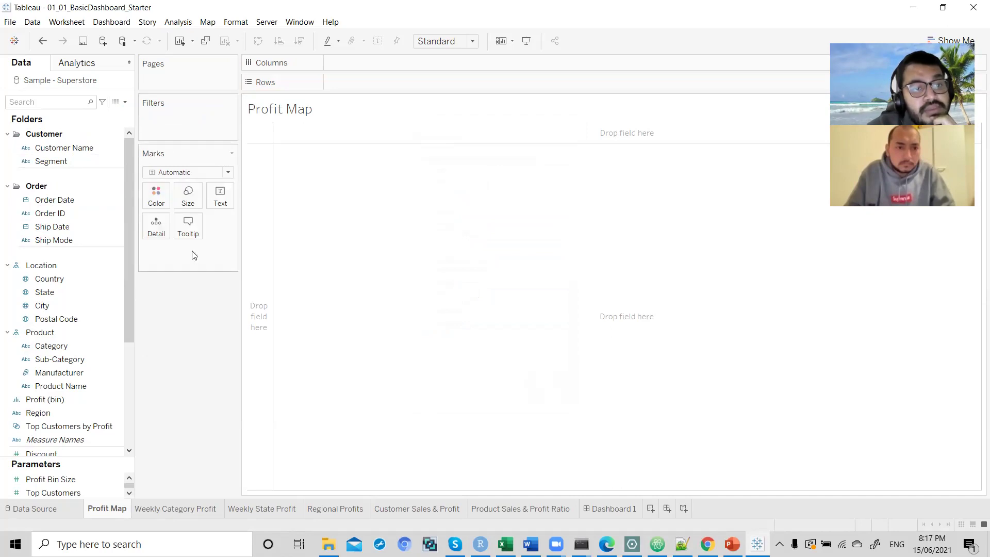
{"action": "left_click", "coordinate": [230, 174]}
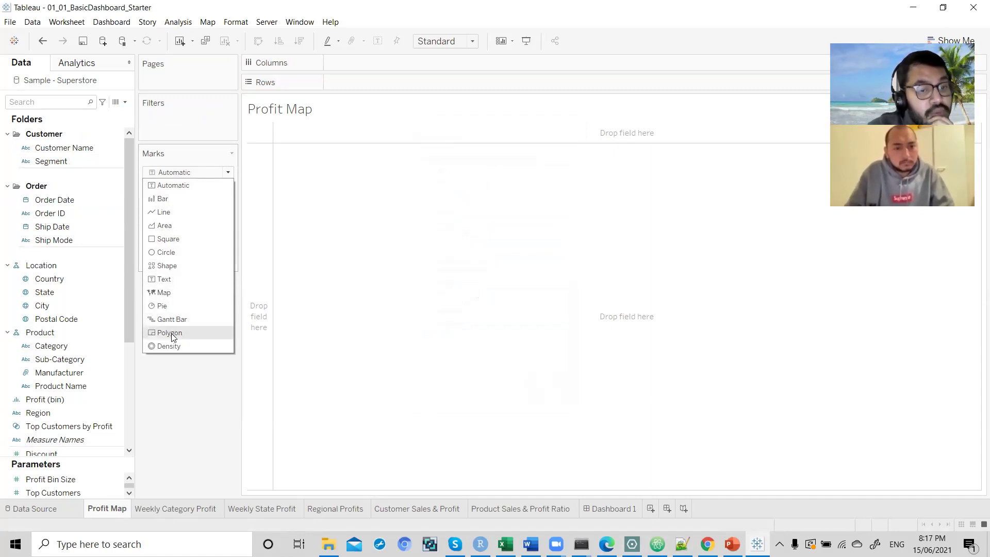
{"action": "left_click", "coordinate": [171, 390]}
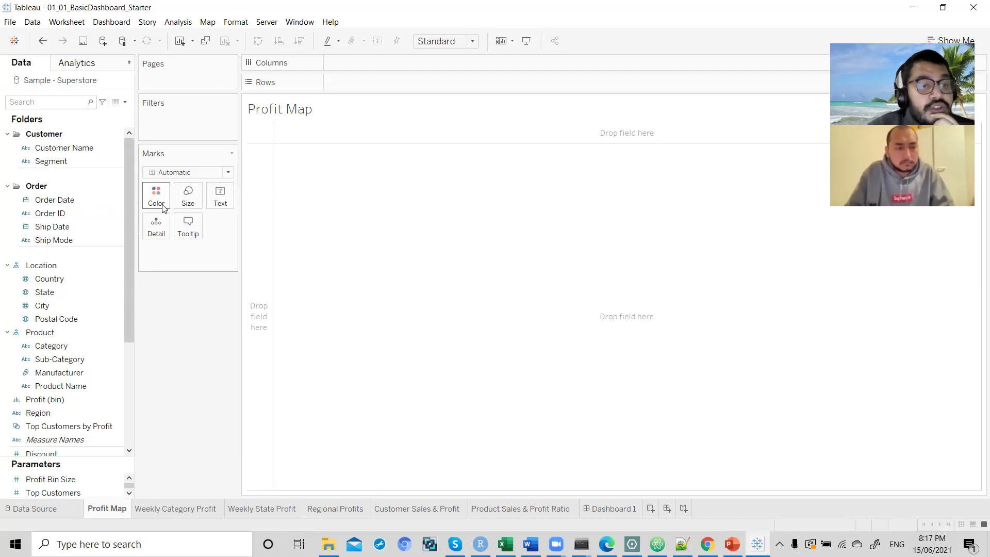
Examine the Color, Size, Text, Detail and Tooltip mark properties of the empty sheet.
{"action": "left_click", "coordinate": [194, 197]}
{"action": "left_click", "coordinate": [188, 195]}
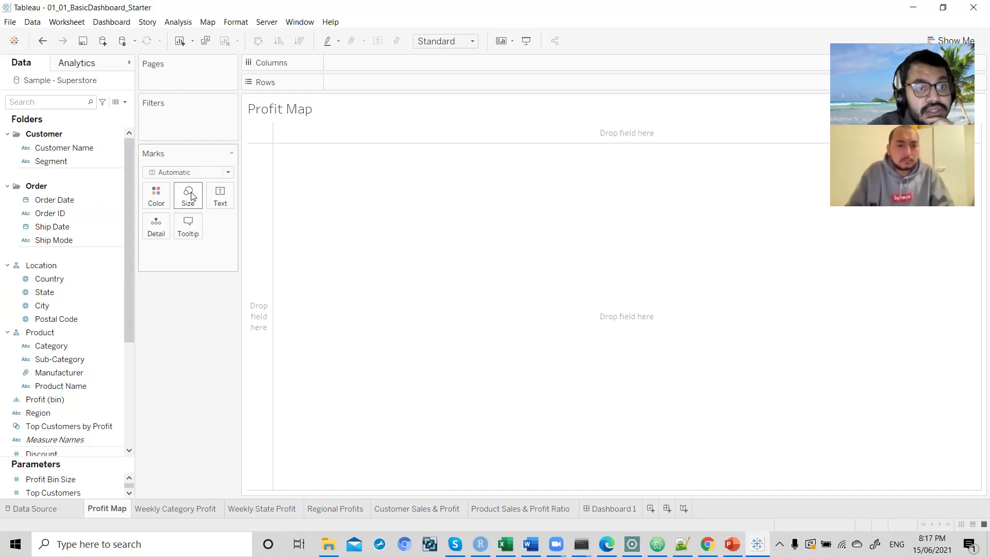
{"action": "left_click", "coordinate": [217, 201]}
{"action": "left_click", "coordinate": [190, 255]}
{"action": "double_click", "coordinate": [190, 252]}
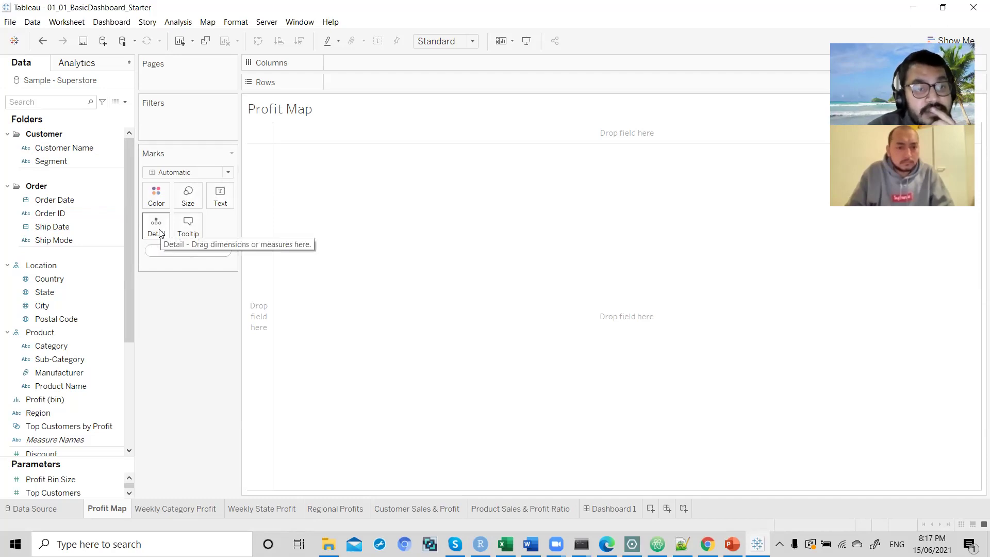
{"action": "left_click", "coordinate": [178, 297]}
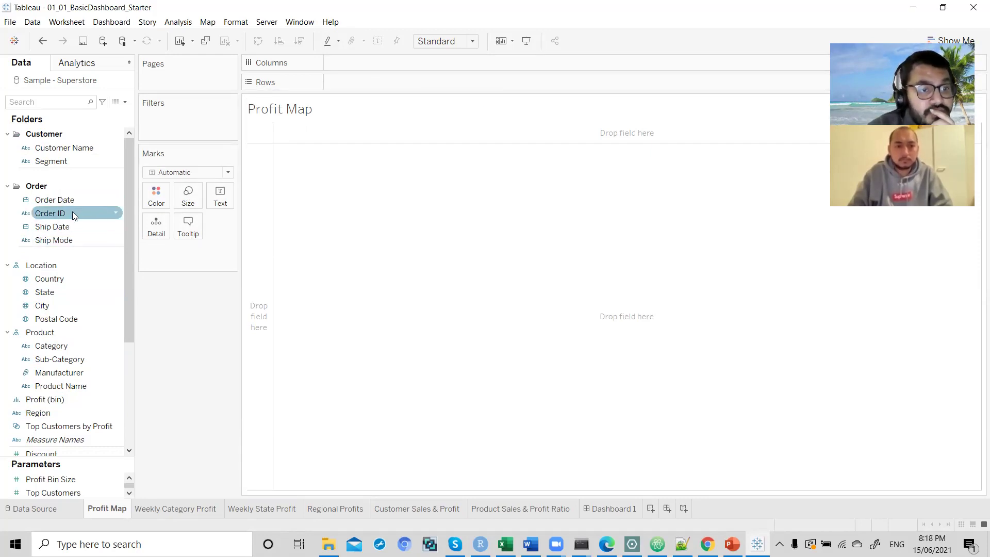
Chart the sum of Profit in rows against the year of Order Date in columns.
{"action": "mouse_move", "coordinate": [80, 201]}
{"action": "left_mouse_down"}
{"action": "mouse_move", "coordinate": [388, 51]}
{"action": "mouse_move", "coordinate": [386, 62]}
{"action": "left_mouse_up"}
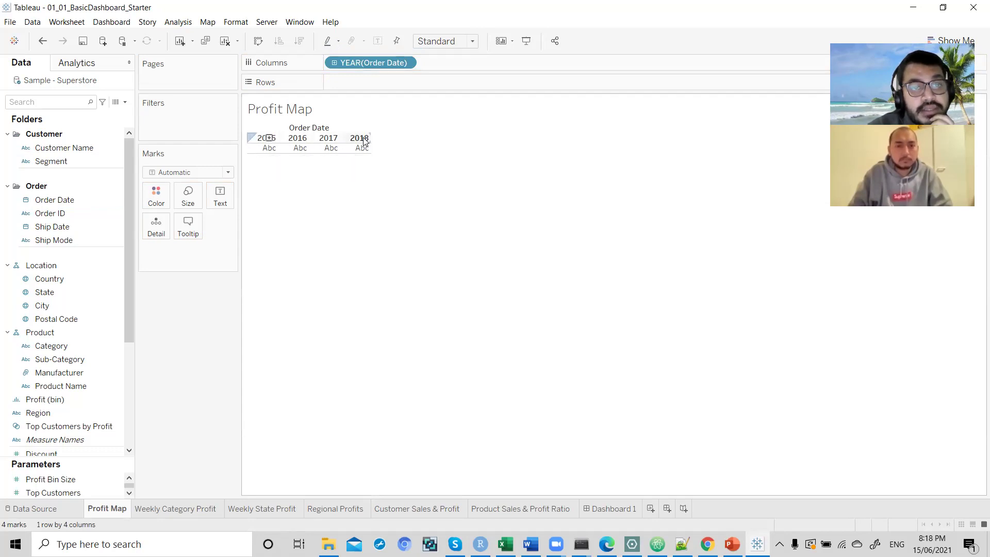
{"action": "scroll", "coordinate": [46, 345], "scroll_direction": "down", "scroll_amount": 3}
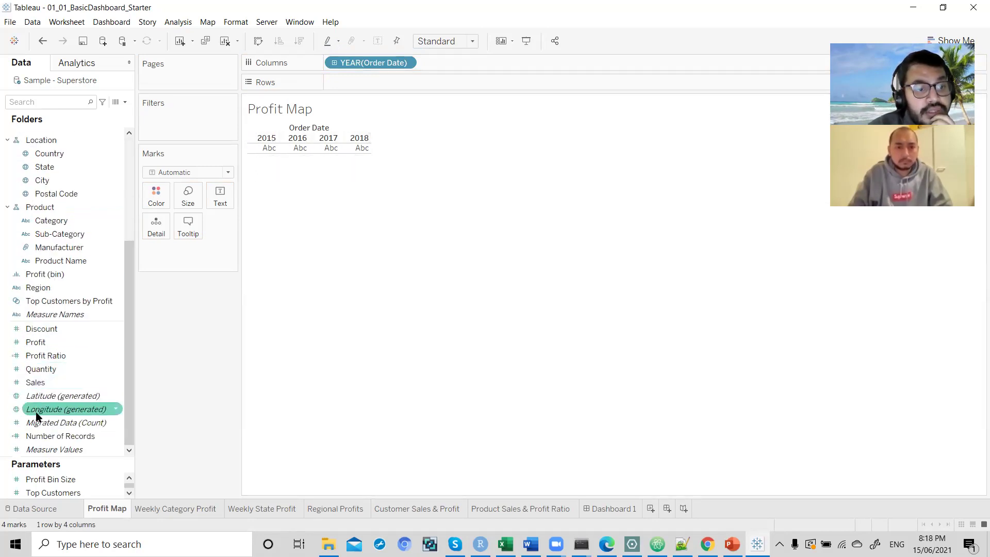
{"action": "left_click_drag", "start_coordinate": [52, 341], "coordinate": [357, 81]}
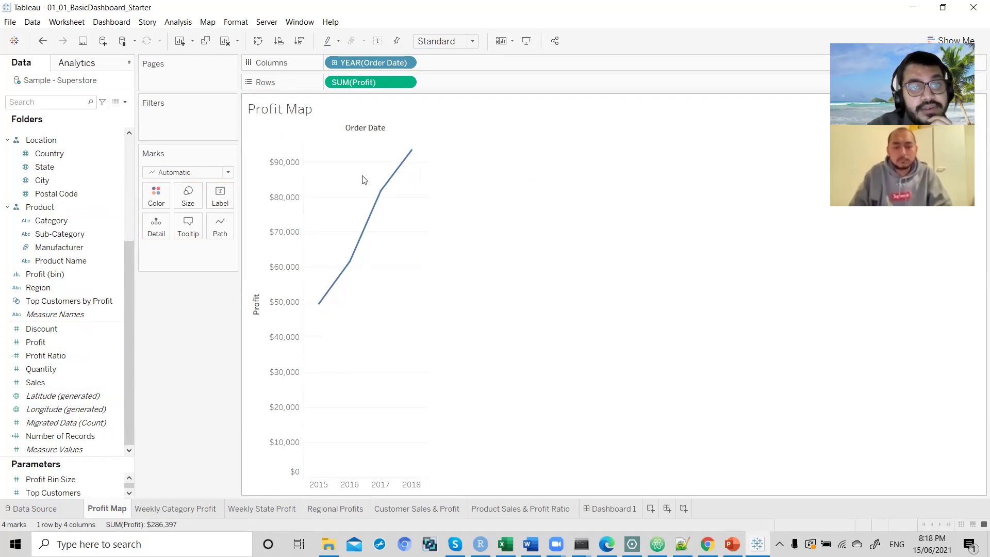
Drill the Order Date columns down from year to quarter, month and day.
{"action": "left_click", "coordinate": [335, 64]}
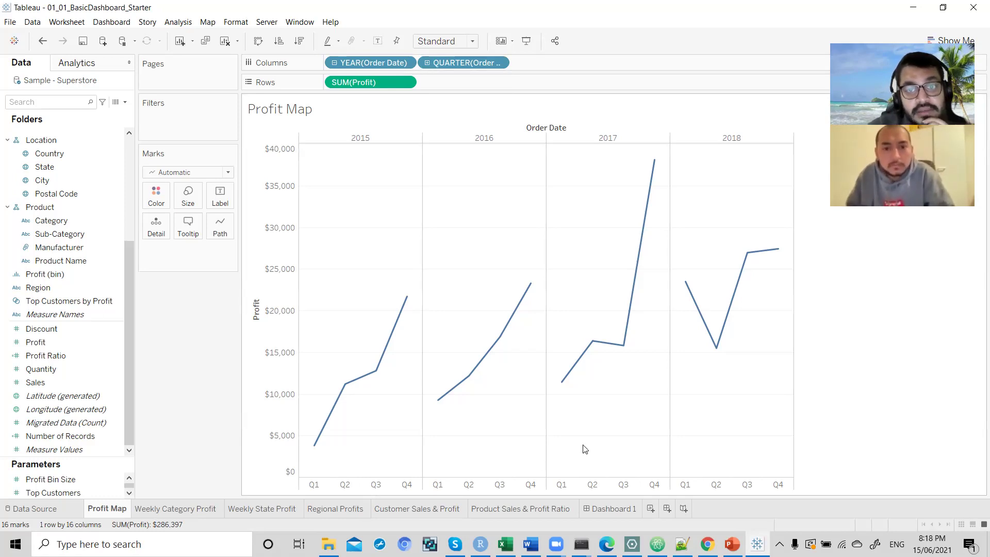
{"action": "left_click", "coordinate": [427, 63]}
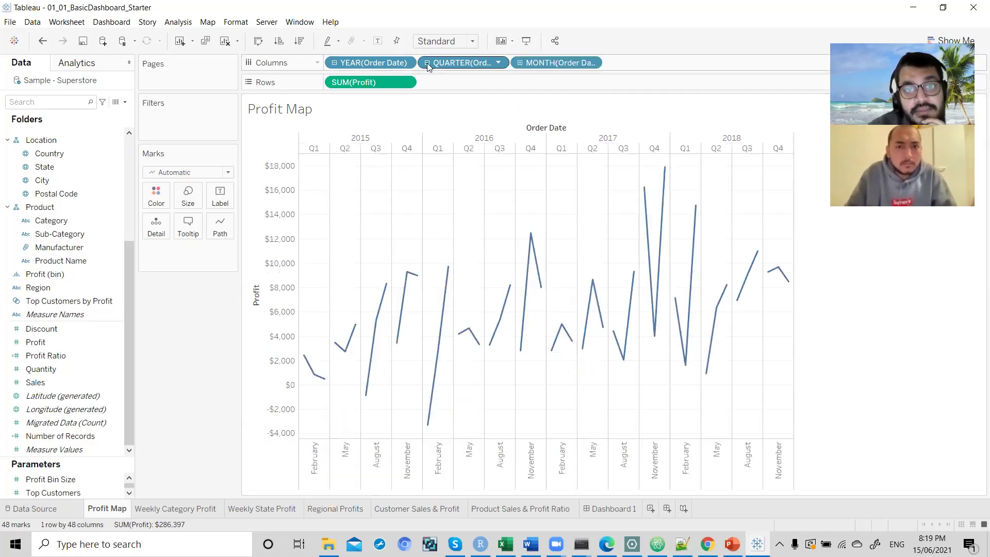
{"action": "left_click", "coordinate": [520, 63]}
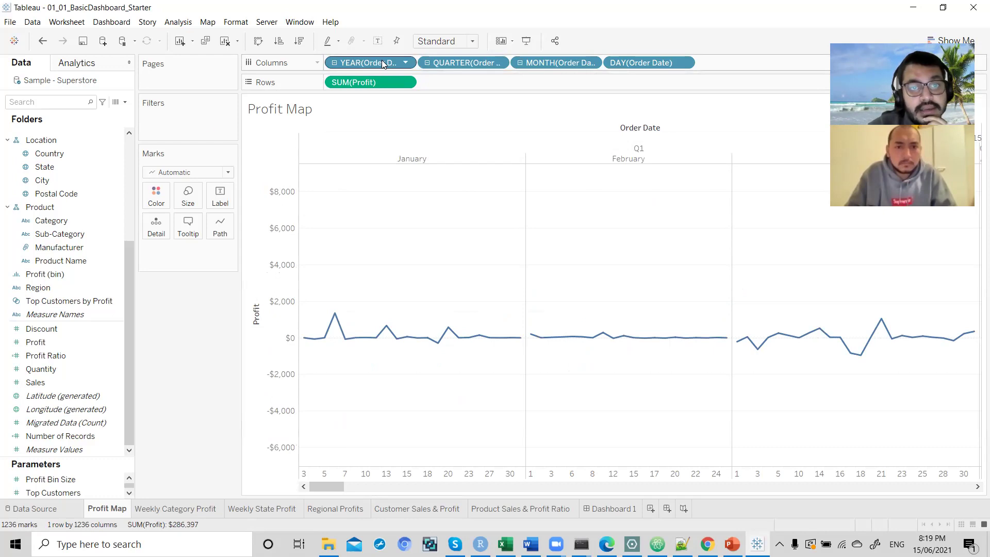
Remove all Order Date levels and Profit from the view to empty the sheet.
{"action": "left_click_drag", "start_coordinate": [382, 59], "coordinate": [319, 150]}
{"action": "left_click_drag", "start_coordinate": [378, 65], "coordinate": [81, 220]}
{"action": "left_click_drag", "start_coordinate": [361, 64], "coordinate": [59, 196]}
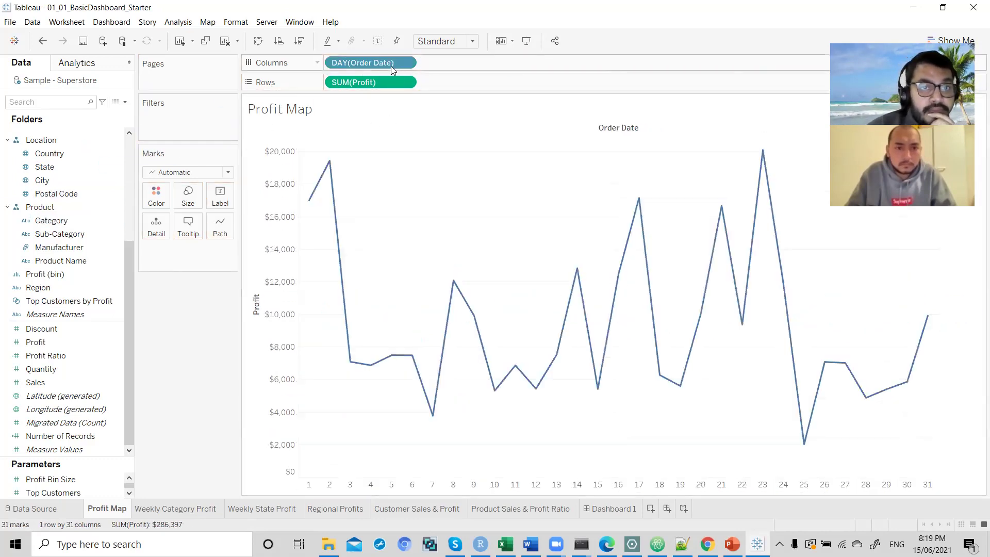
{"action": "left_click_drag", "start_coordinate": [382, 58], "coordinate": [93, 247]}
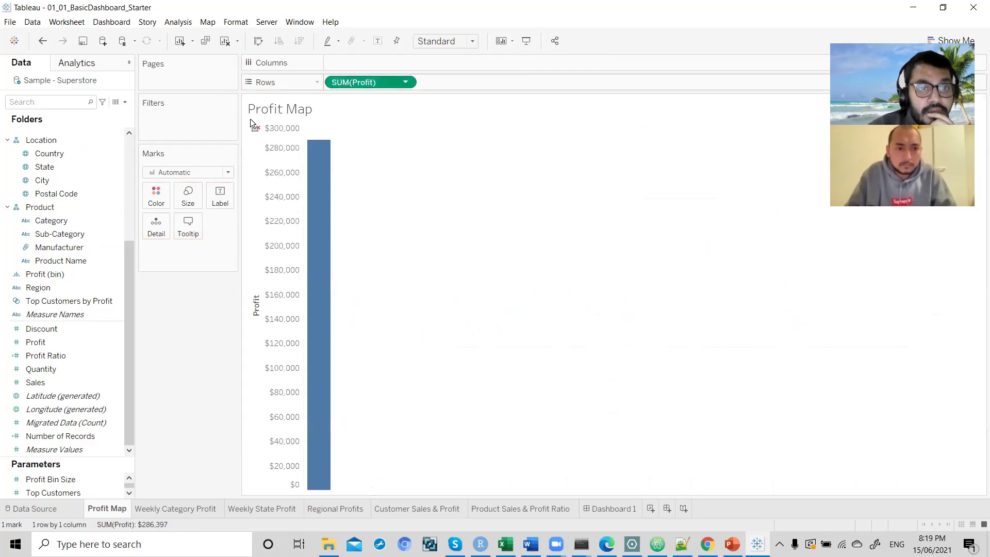
{"action": "left_click_drag", "start_coordinate": [251, 123], "coordinate": [57, 261]}
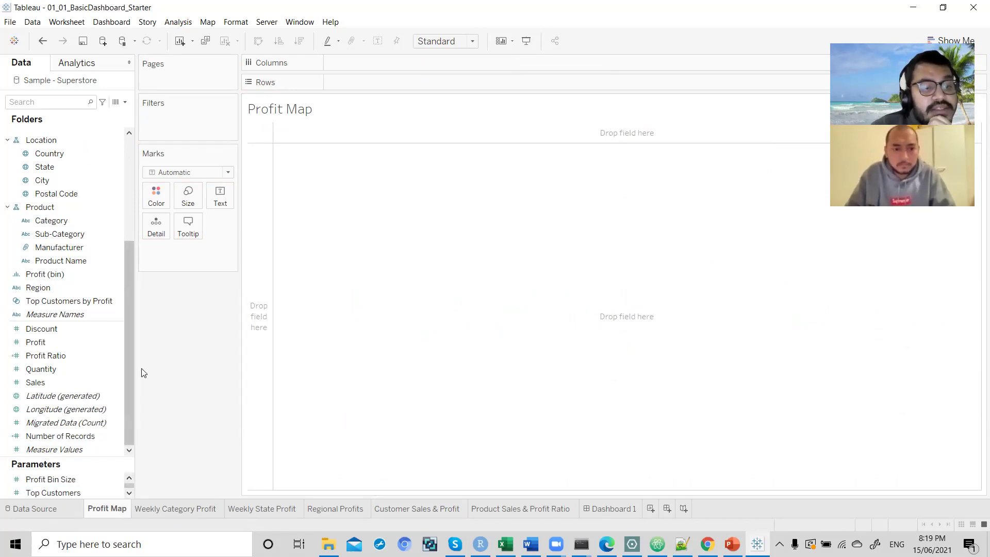
Place State in the empty view to build a map, and color the states by Profit.
{"action": "left_click_drag", "start_coordinate": [128, 392], "coordinate": [128, 352]}
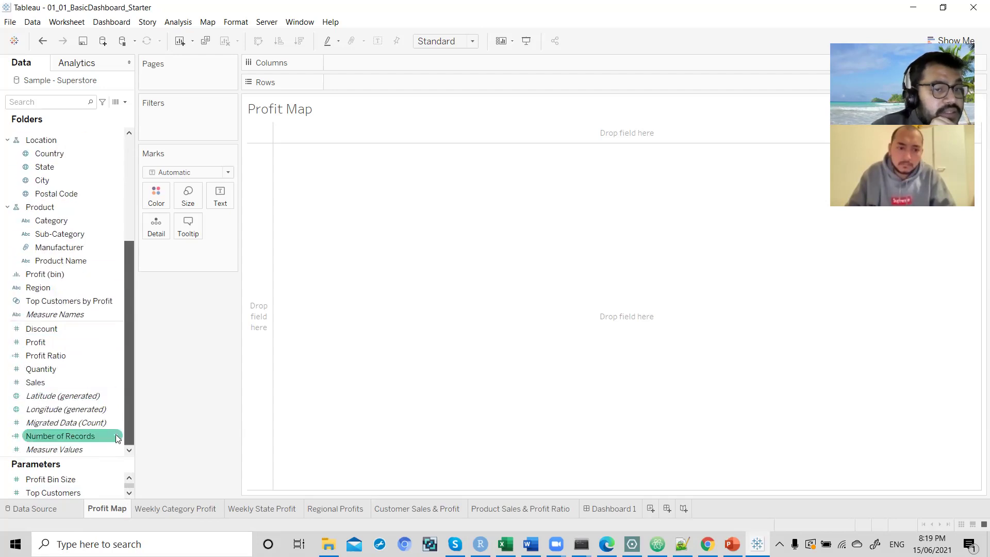
{"action": "left_click_drag", "start_coordinate": [65, 169], "coordinate": [368, 303]}
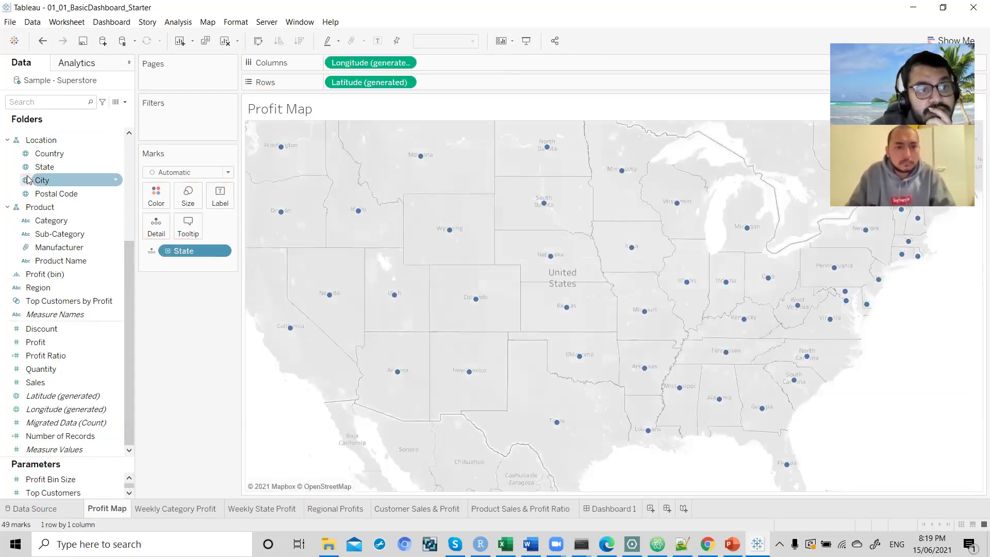
{"action": "mouse_move", "coordinate": [397, 298]}
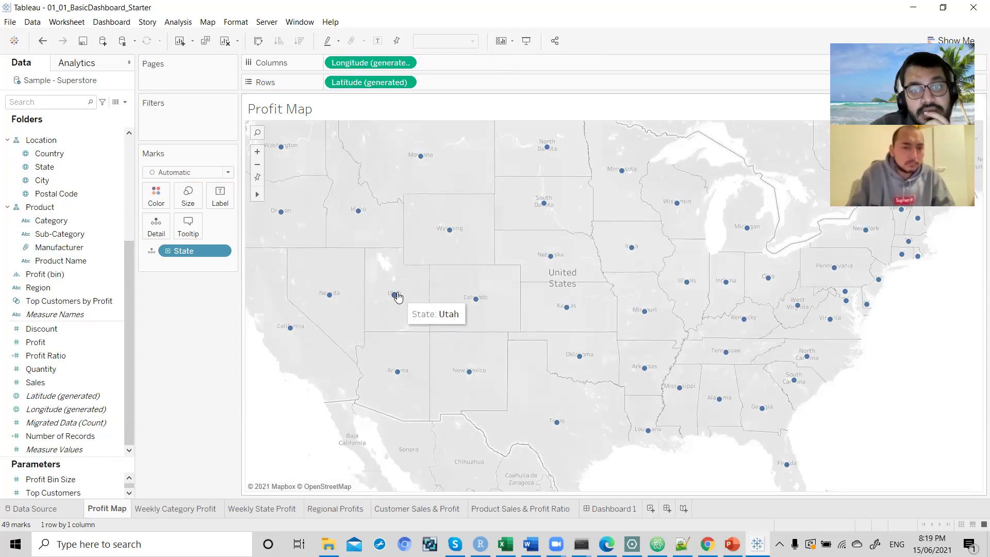
{"action": "mouse_move", "coordinate": [424, 161]}
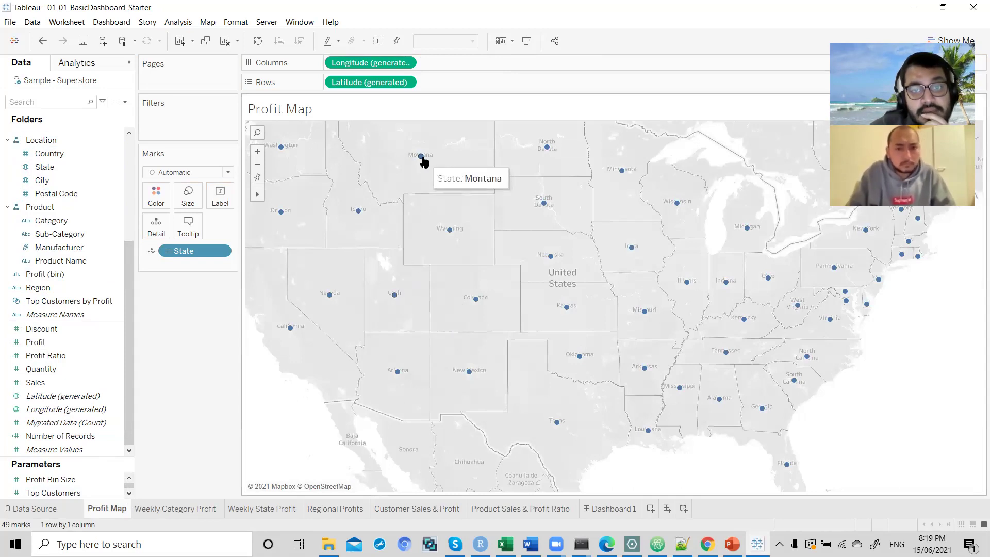
{"action": "mouse_move", "coordinate": [457, 238]}
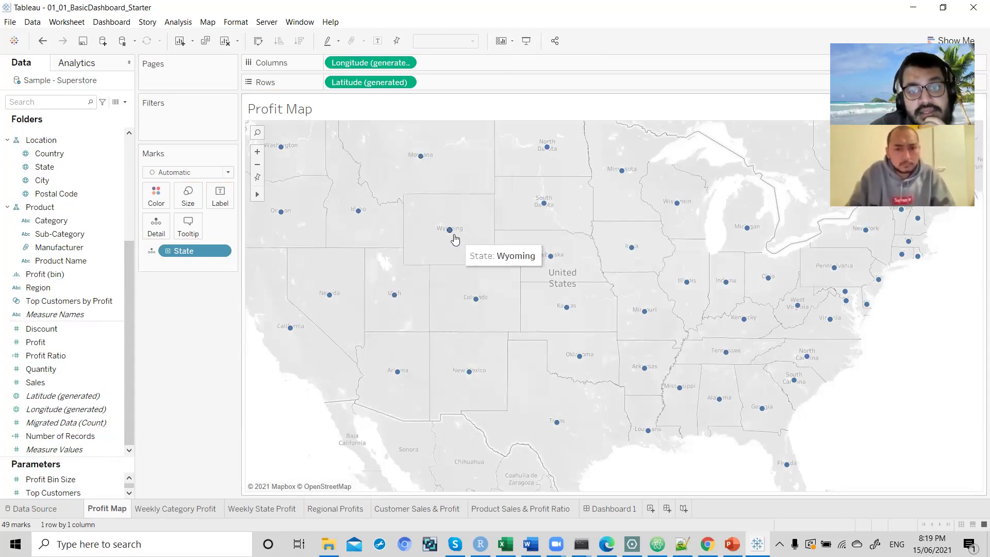
{"action": "mouse_move", "coordinate": [479, 304]}
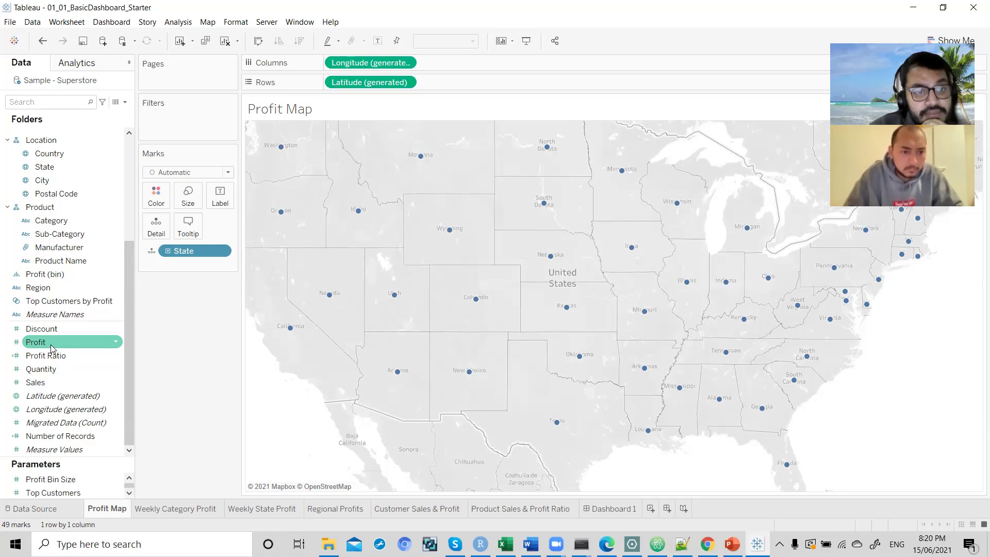
{"action": "left_click_drag", "start_coordinate": [52, 349], "coordinate": [156, 206]}
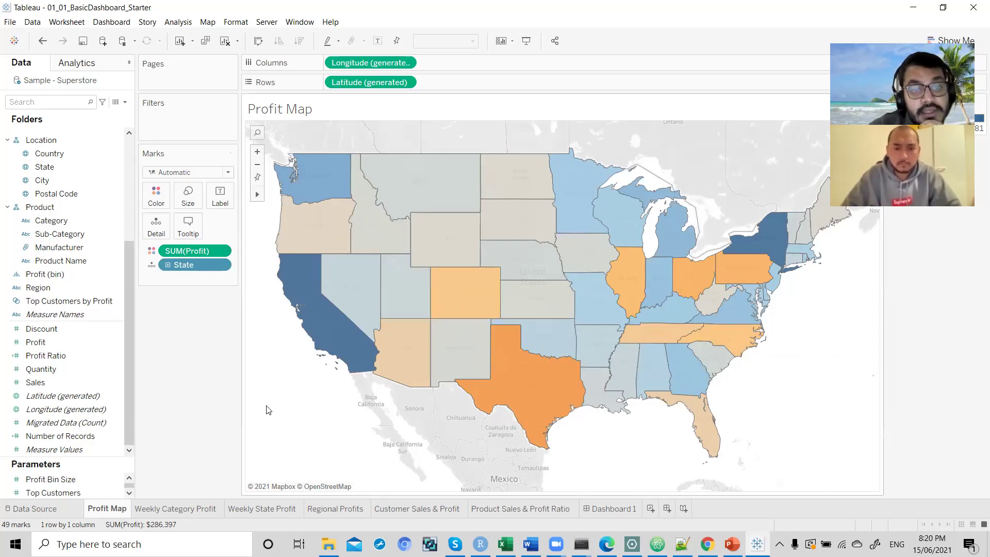
Look at the blank Weekly Category Profit sheet and recheck the order columns in the data source, from dates to profit.
{"action": "left_click", "coordinate": [184, 510]}
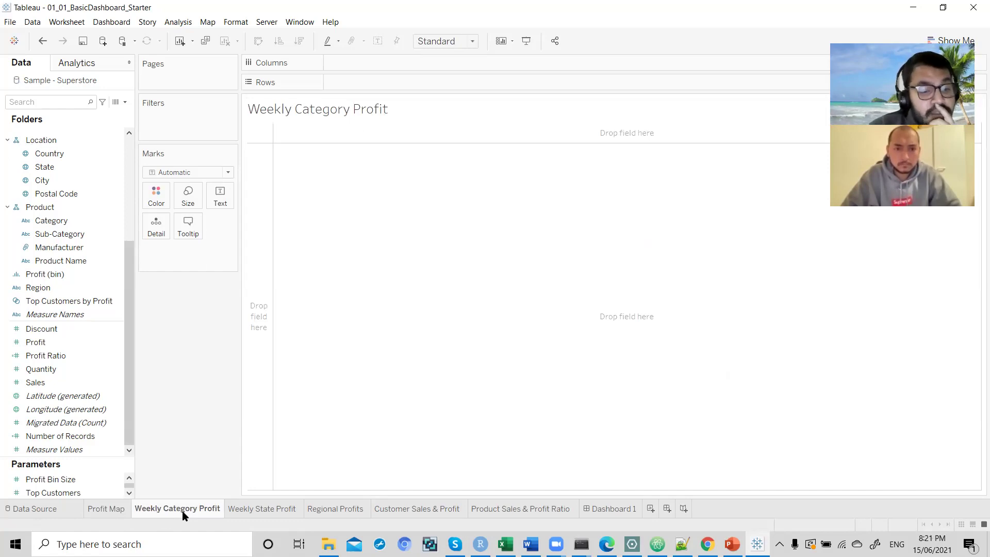
{"action": "left_click", "coordinate": [54, 514]}
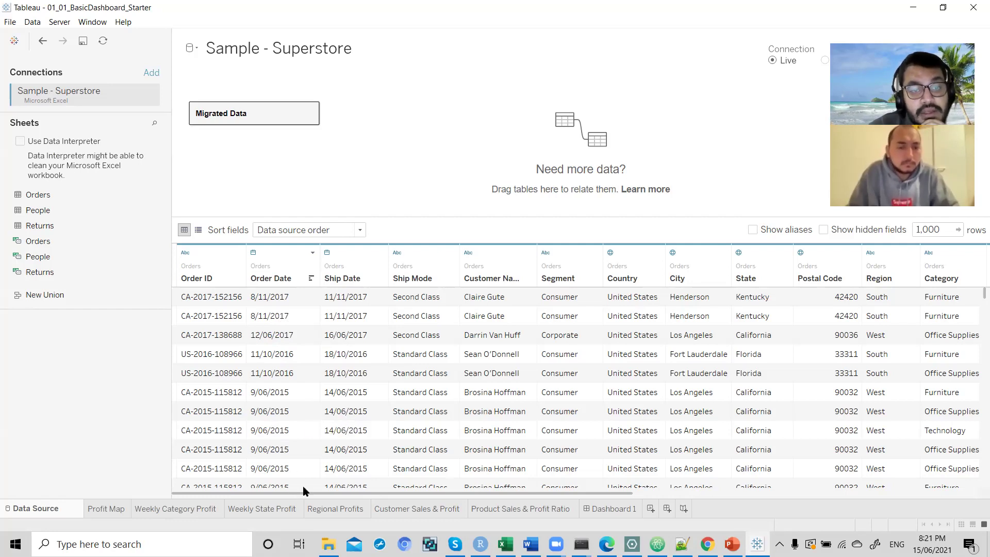
{"action": "left_click_drag", "start_coordinate": [313, 491], "coordinate": [425, 493]}
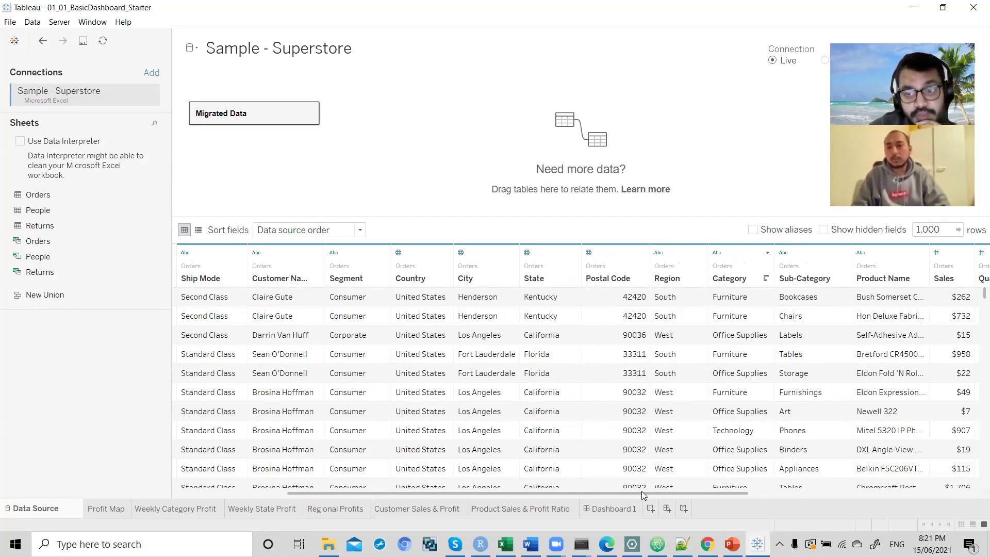
{"action": "left_click_drag", "start_coordinate": [654, 493], "coordinate": [815, 493]}
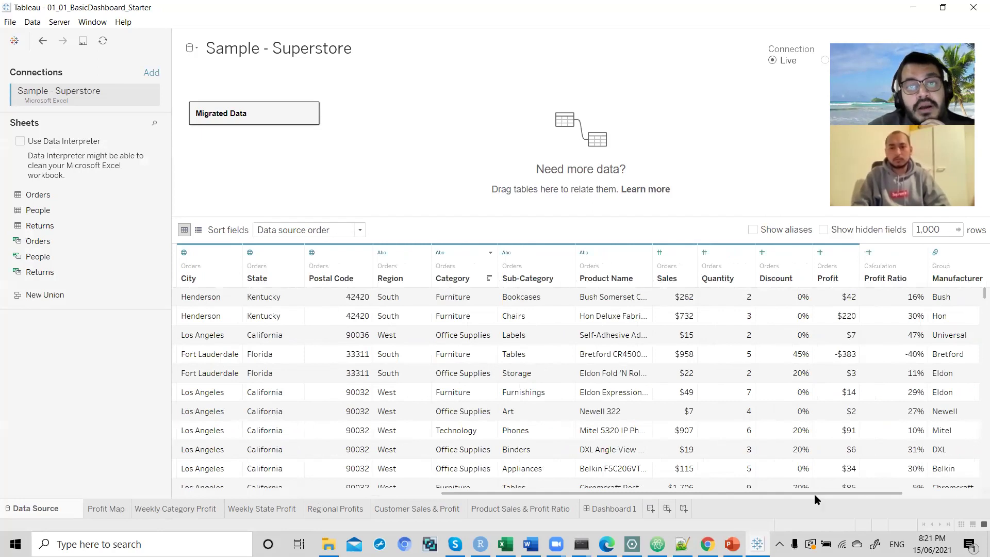
{"action": "left_click_drag", "start_coordinate": [815, 494], "coordinate": [605, 494]}
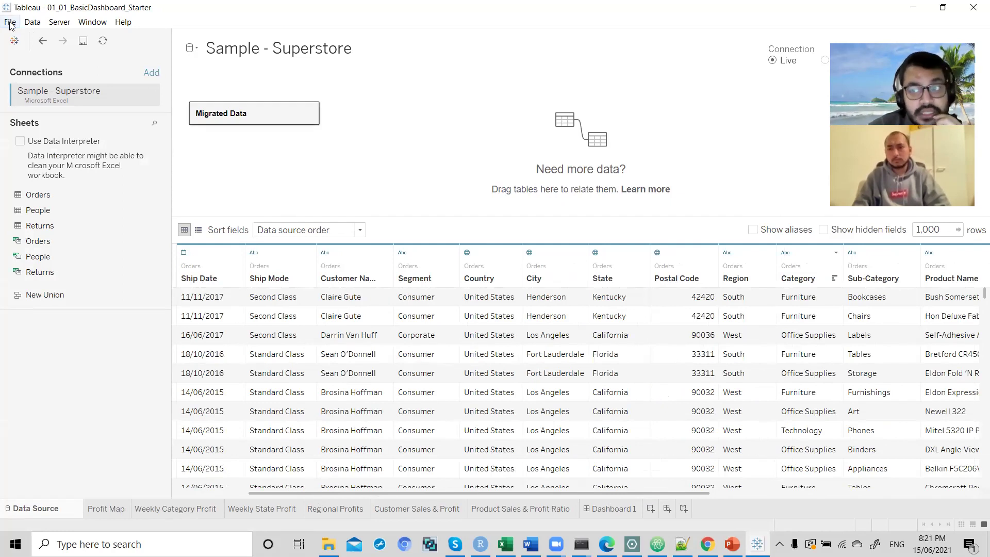
Start a calculated field named sjksd from the Profit Map sheet with the formula "case when ds>10".
{"action": "left_click", "coordinate": [105, 508]}
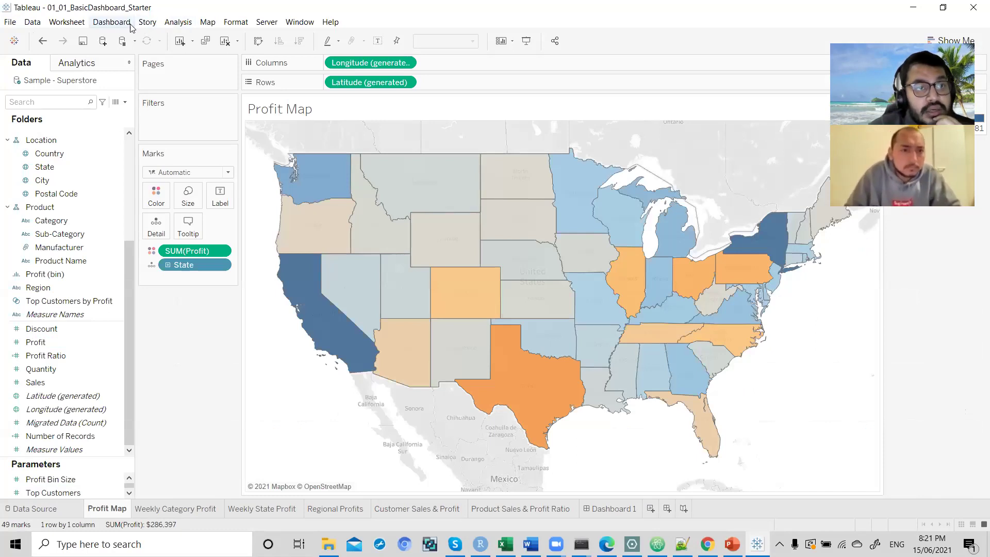
{"action": "left_click", "coordinate": [111, 21]}
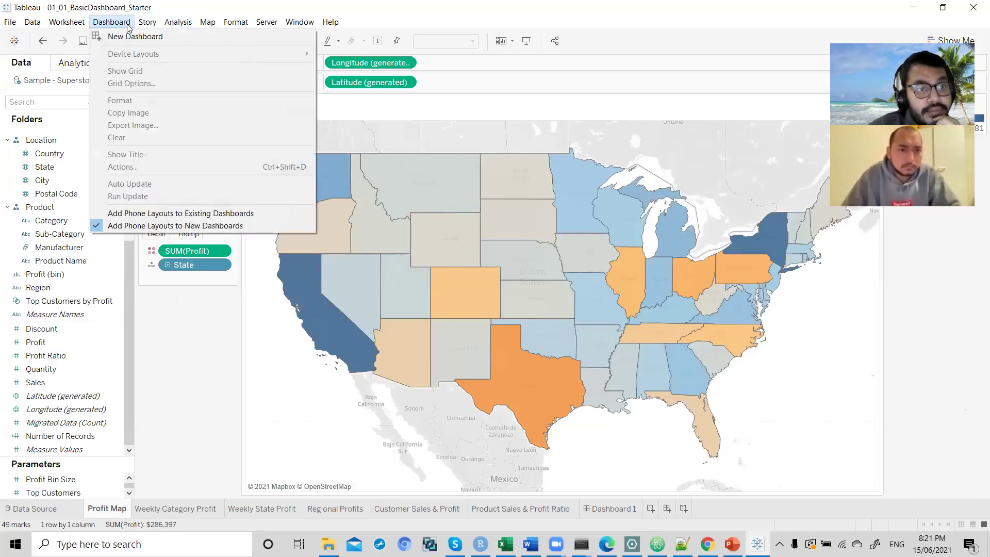
{"action": "mouse_move", "coordinate": [174, 27]}
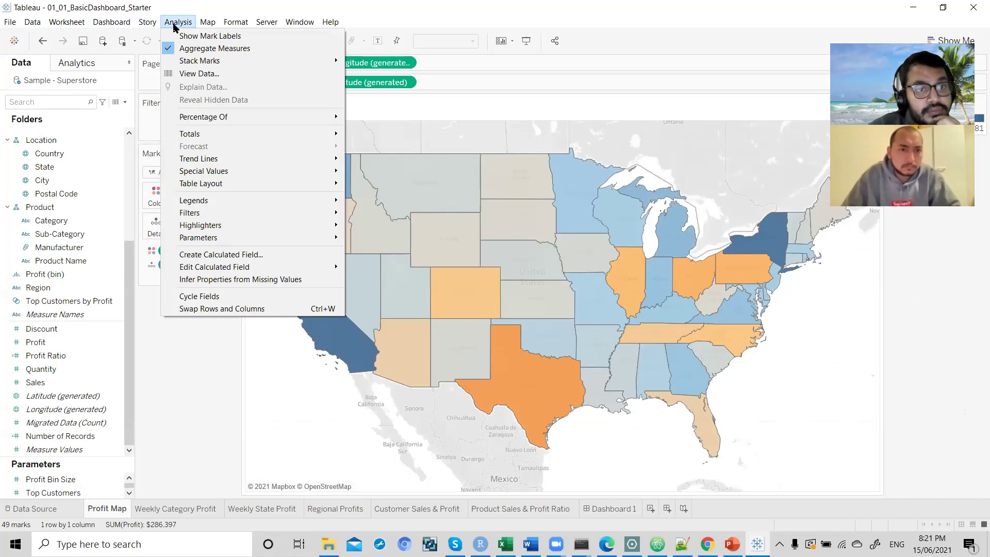
{"action": "left_click", "coordinate": [205, 255]}
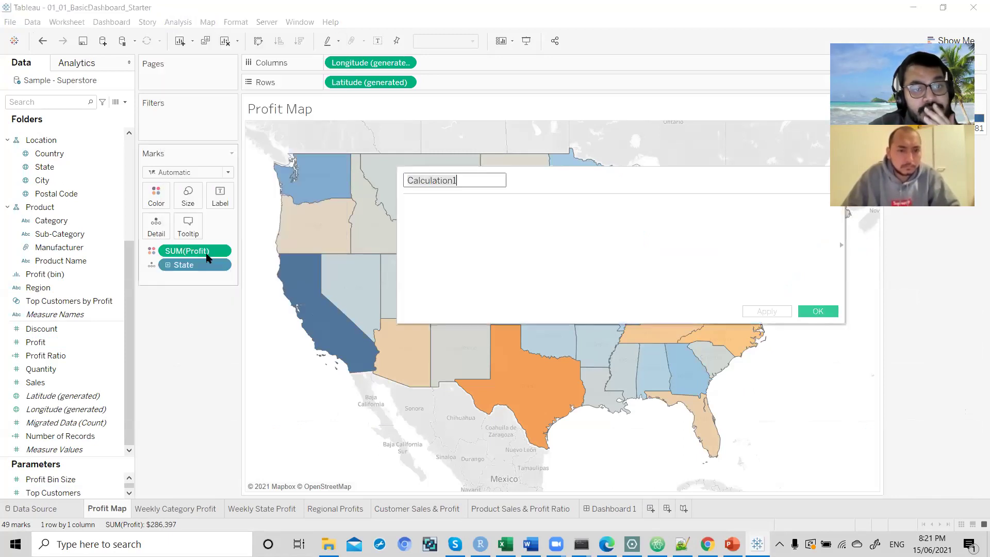
{"action": "type", "text": "sjksd"}
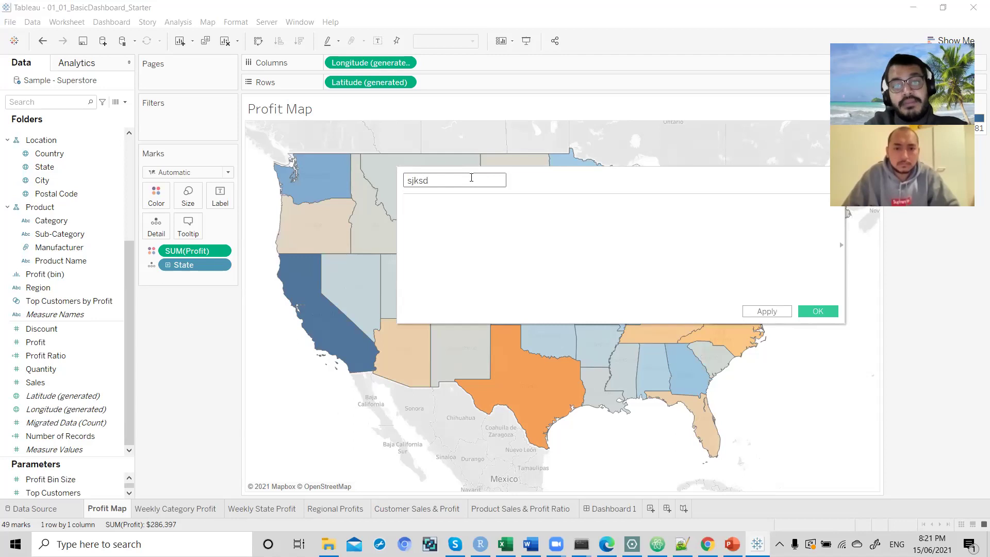
{"action": "left_click", "coordinate": [457, 232]}
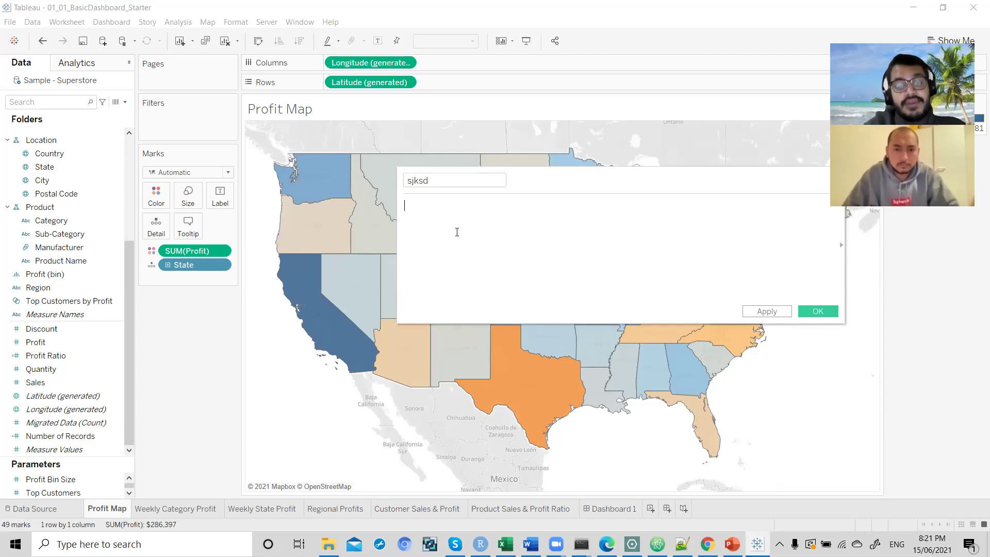
{"action": "type", "text": "case when"}
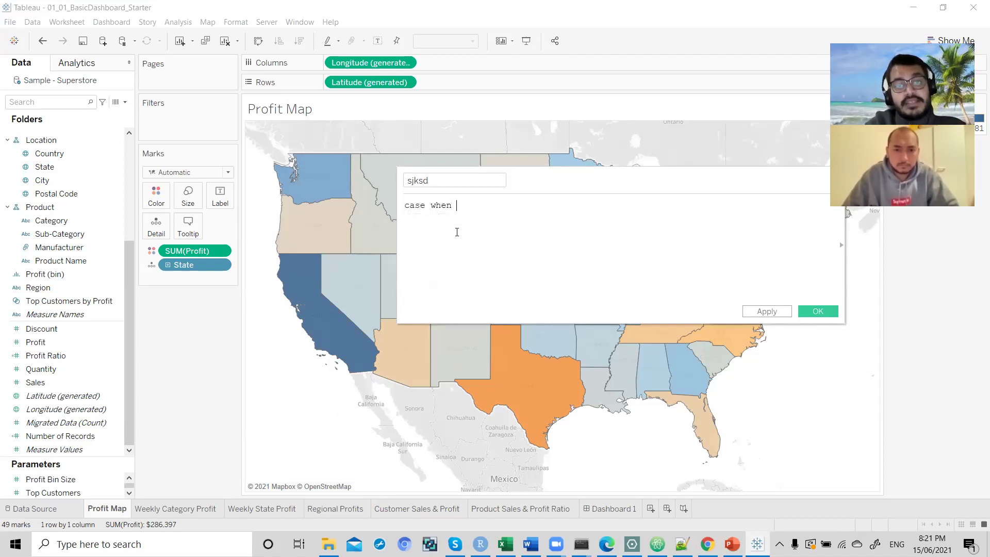
{"action": "type", "text": " ds>10"}
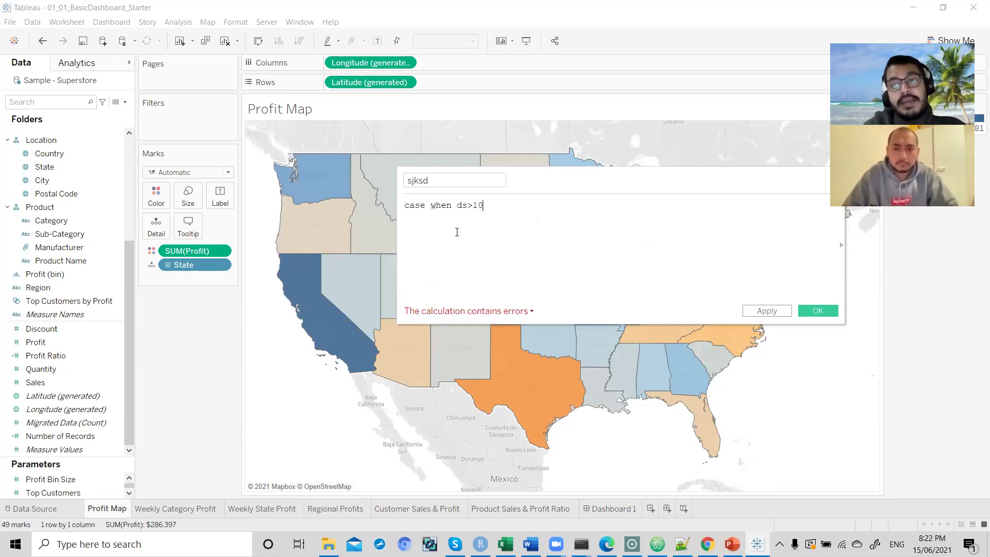
Clear the calculated field's formula and name, and close the calculation editor without saving.
{"action": "key", "text": "ctrl+a"}
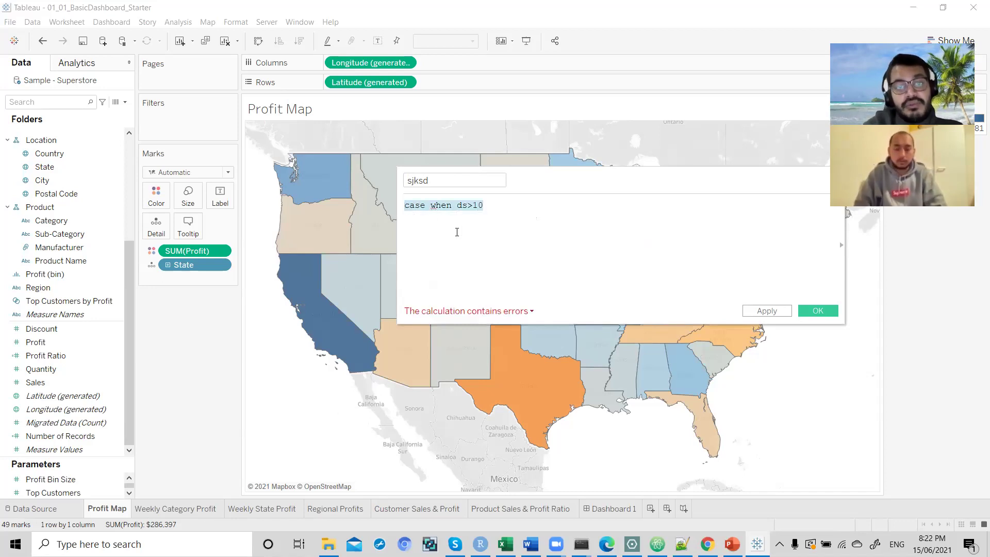
{"action": "key", "text": "BackSpace"}
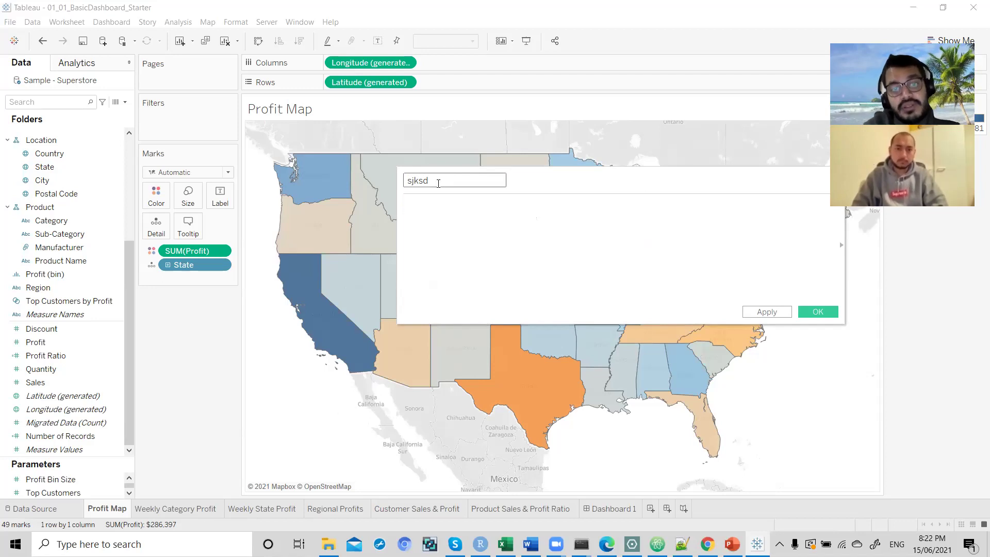
{"action": "key", "text": "ctrl+a"}
{"action": "key", "text": "BackSpace"}
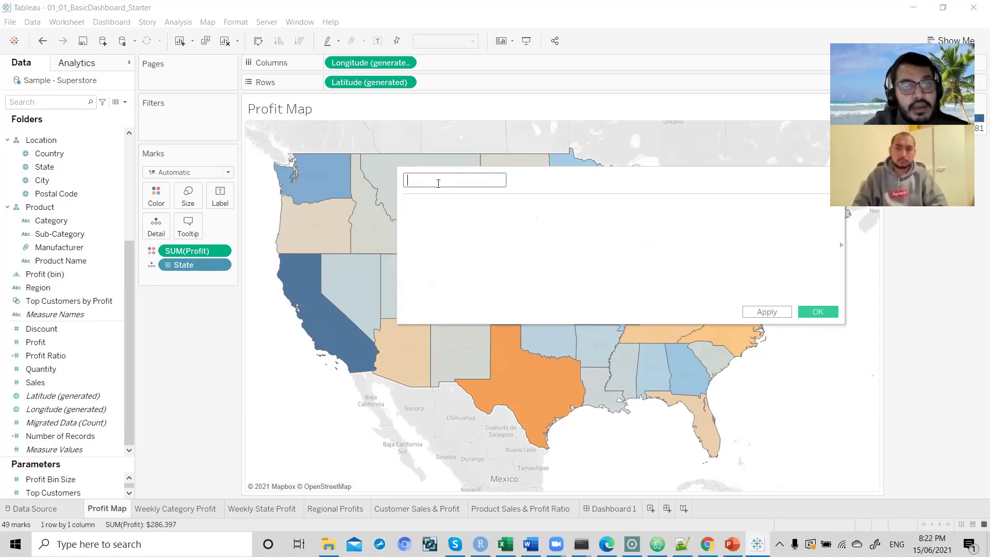
{"action": "left_click", "coordinate": [433, 218]}
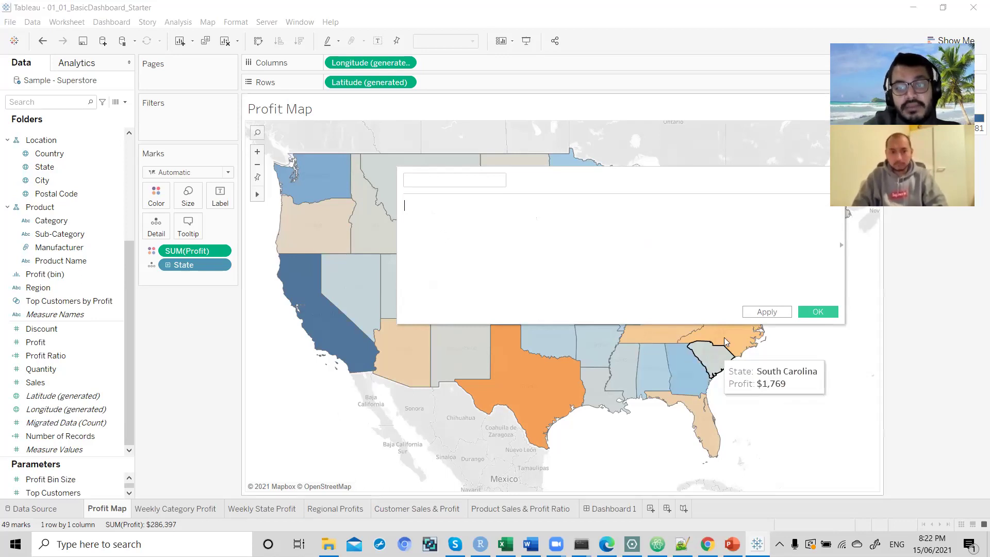
{"action": "left_click_drag", "start_coordinate": [776, 181], "coordinate": [698, 210]}
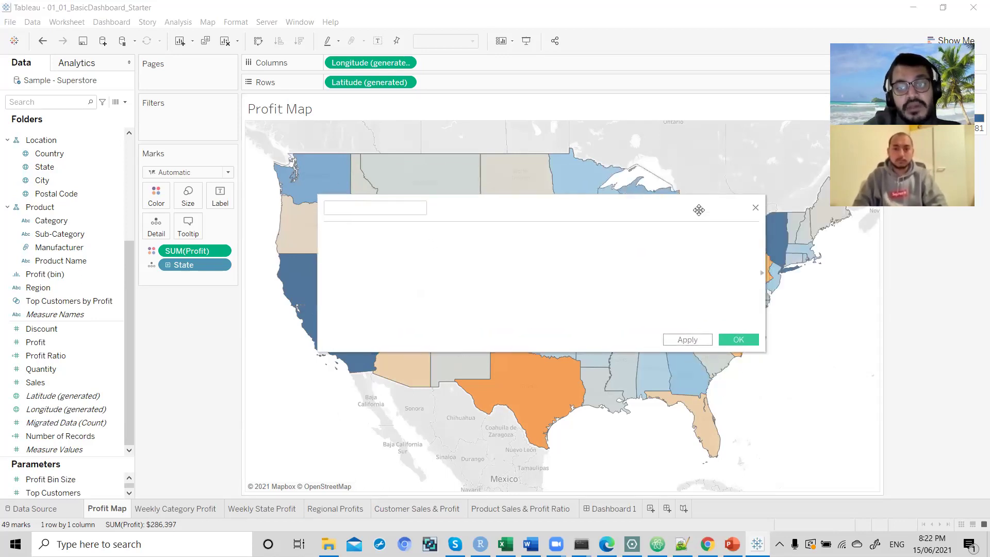
{"action": "left_click", "coordinate": [756, 208]}
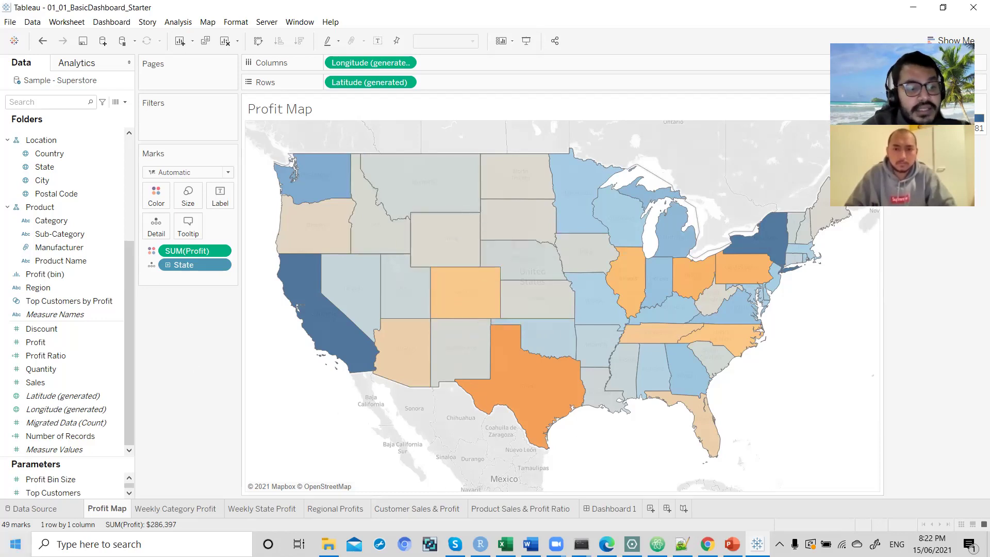
Go from the data source to the start page and display the full list of server connectors.
{"action": "left_click", "coordinate": [35, 508]}
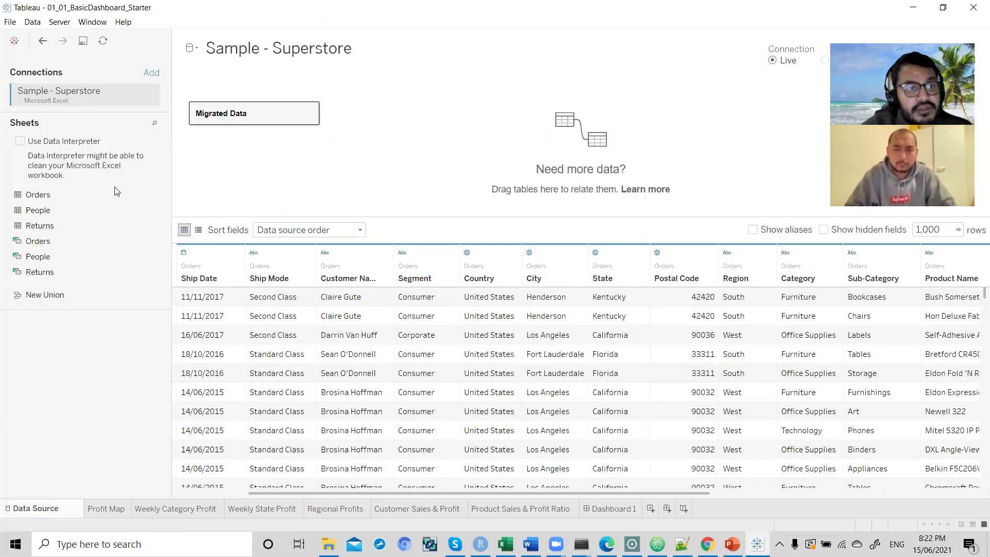
{"action": "left_click", "coordinate": [13, 42]}
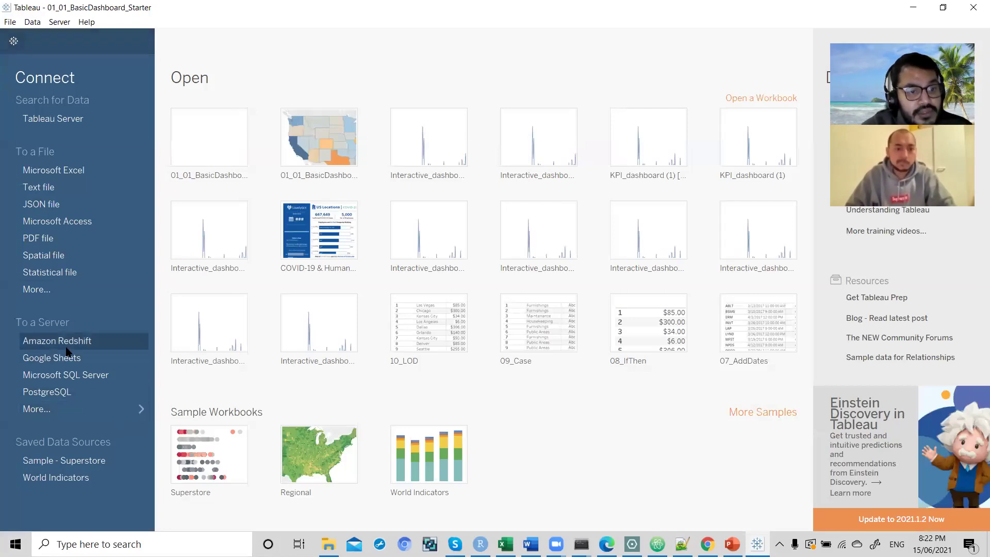
{"action": "left_click", "coordinate": [143, 412]}
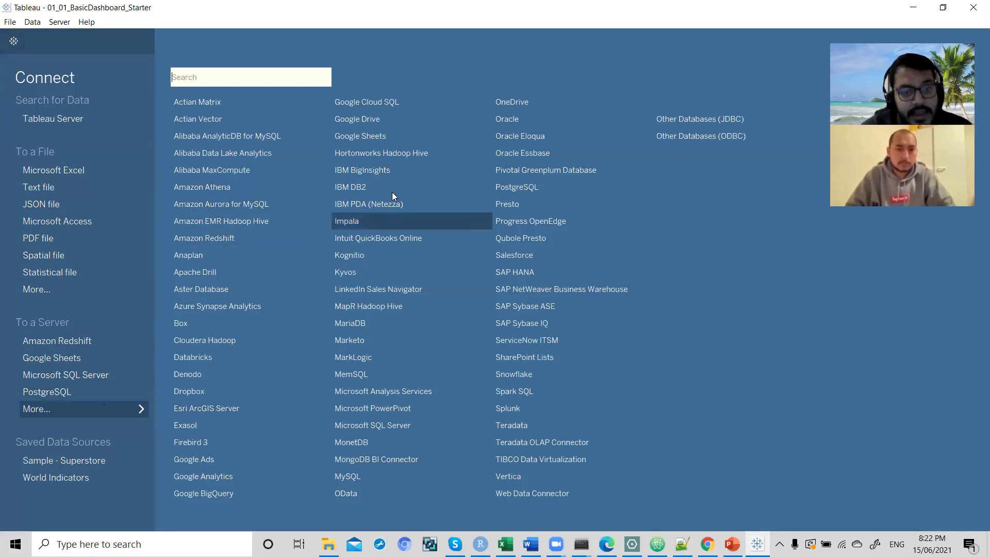
Examine the PostgreSQL connection form, close it without signing in, and return to the Superstore data source.
{"action": "left_click", "coordinate": [54, 396]}
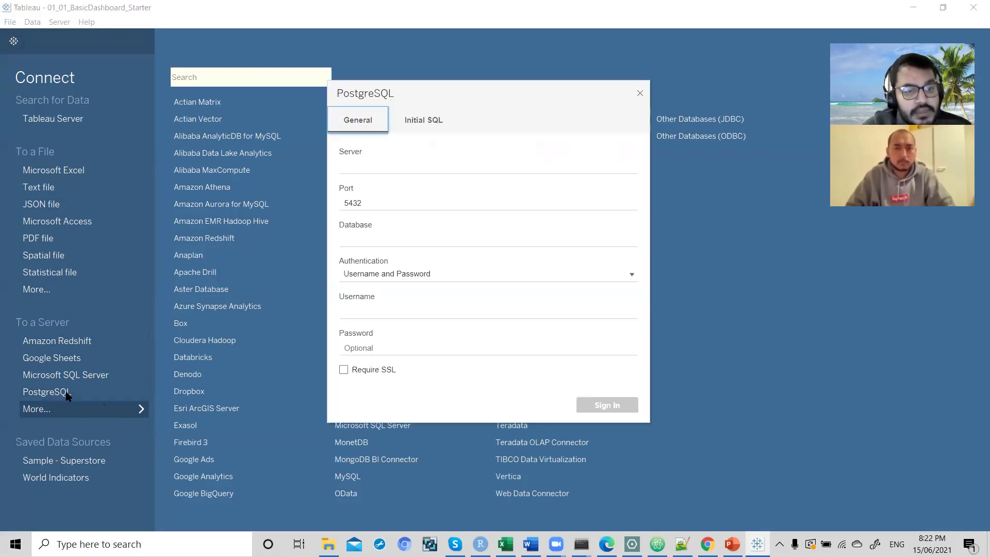
{"action": "left_click", "coordinate": [357, 237]}
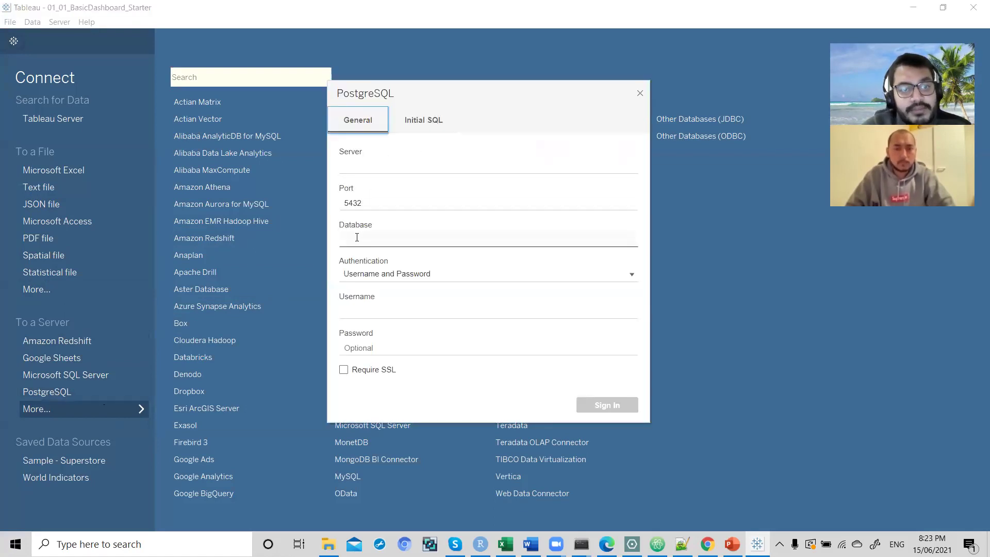
{"action": "left_click", "coordinate": [364, 351]}
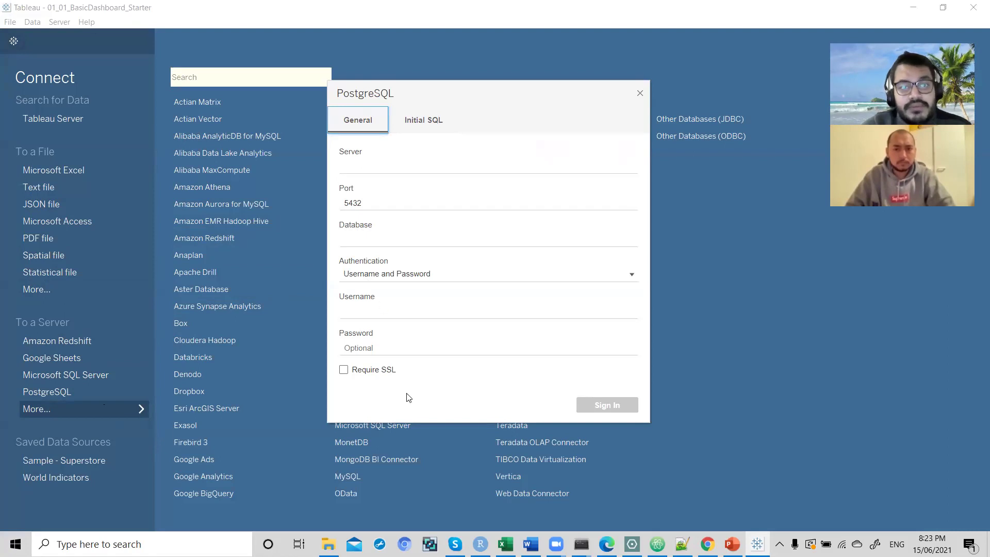
{"action": "left_click", "coordinate": [639, 94]}
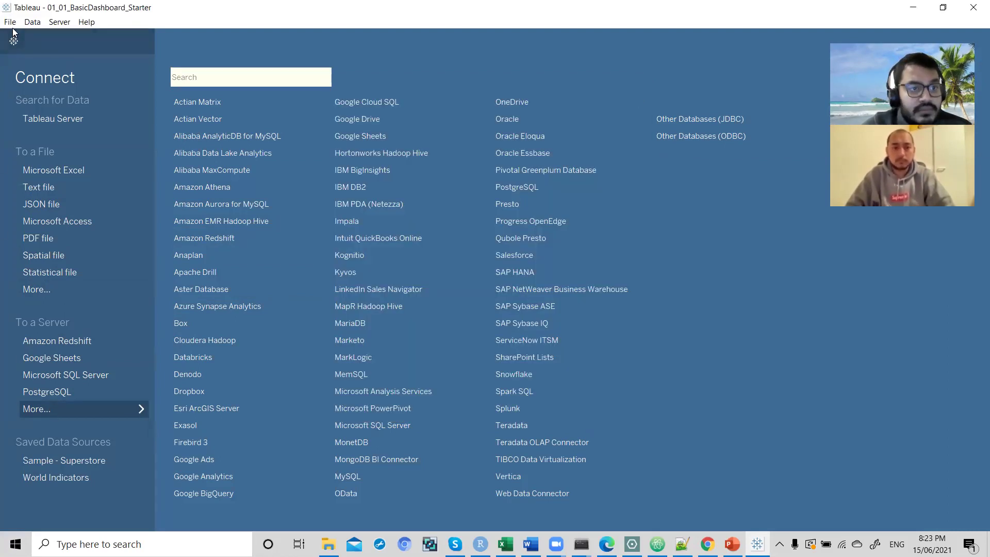
{"action": "left_click", "coordinate": [11, 45]}
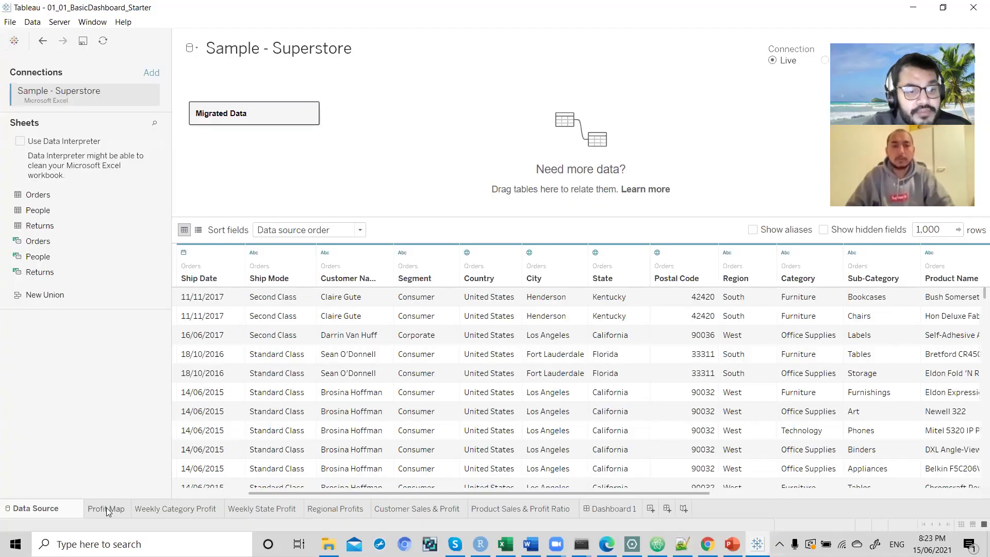
Review the Profit Map and the blank Weekly Category Profit sheet, then the data source columns from Order Date to Profit.
{"action": "mouse_move", "coordinate": [106, 507]}
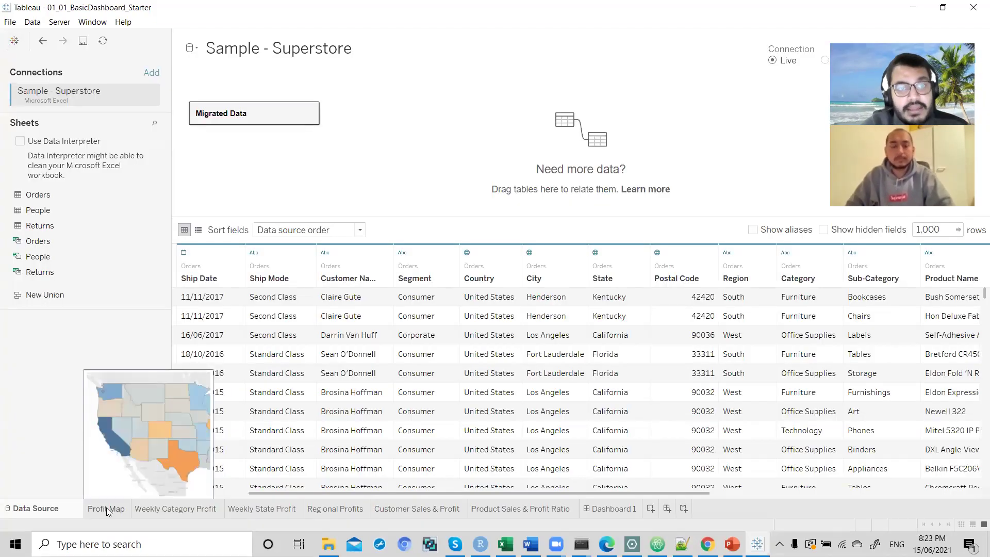
{"action": "left_click", "coordinate": [107, 507]}
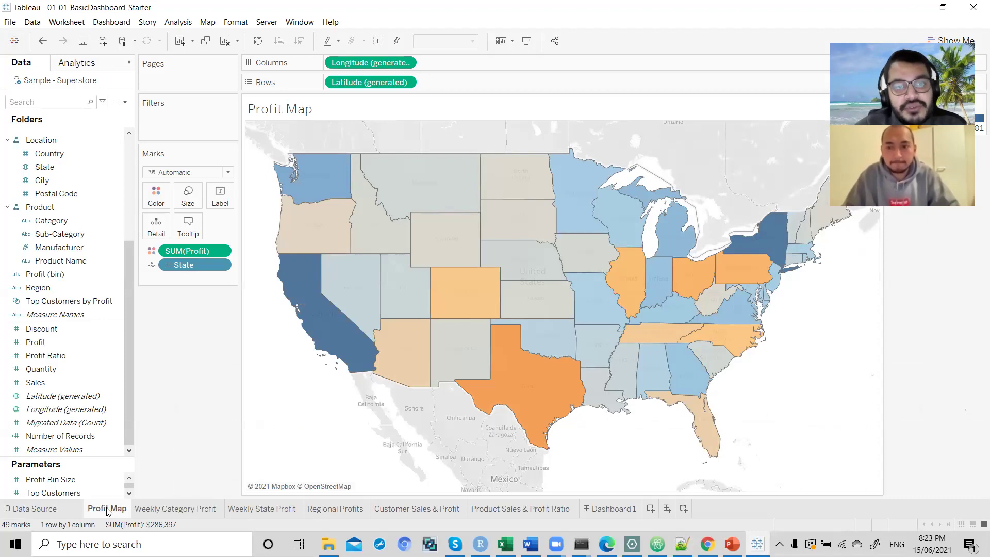
{"action": "mouse_move", "coordinate": [109, 512]}
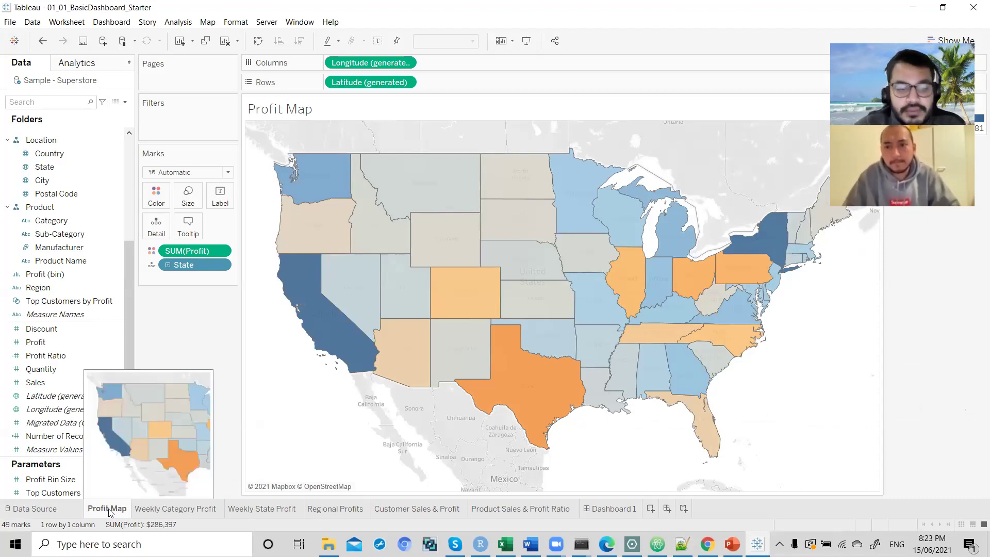
{"action": "left_click", "coordinate": [139, 511]}
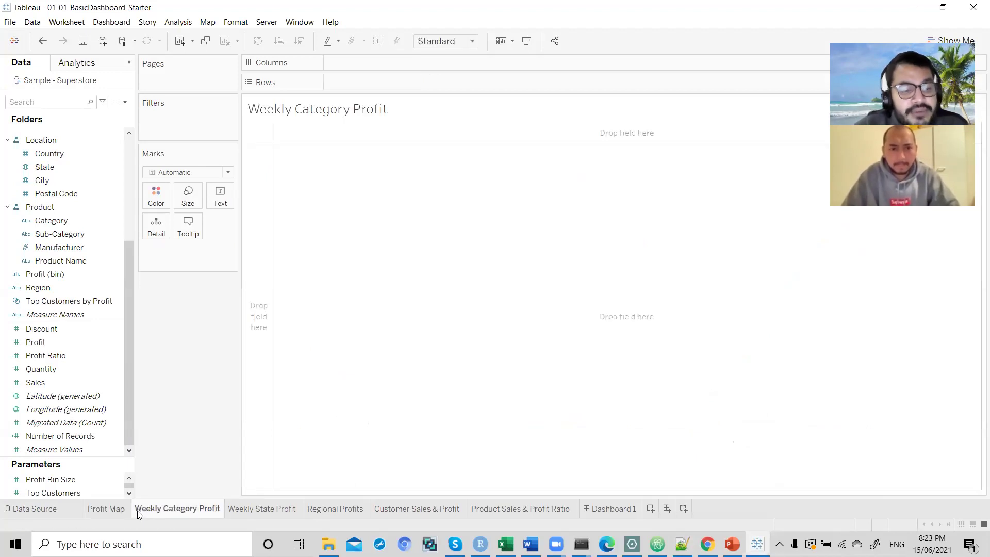
{"action": "left_click", "coordinate": [57, 510]}
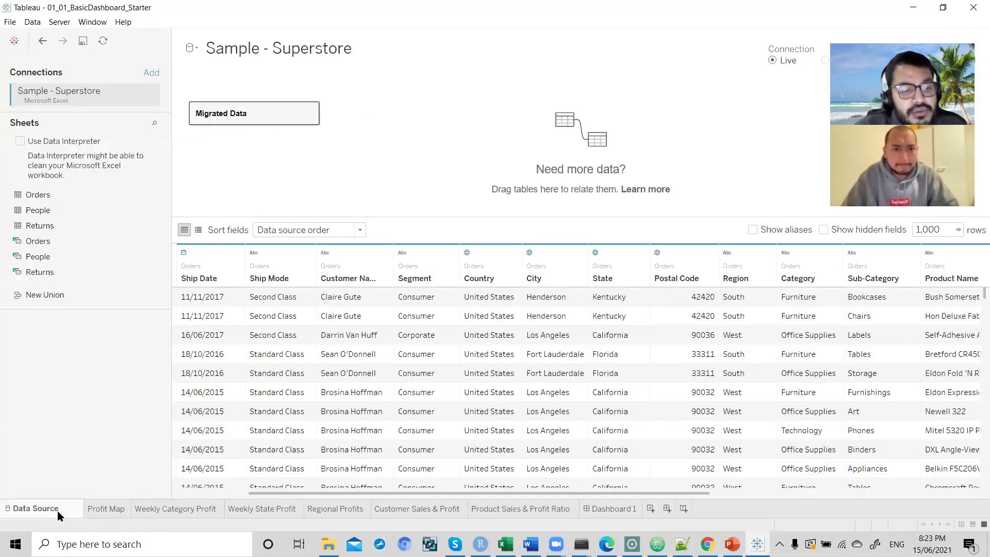
{"action": "left_click_drag", "start_coordinate": [282, 494], "coordinate": [159, 492]}
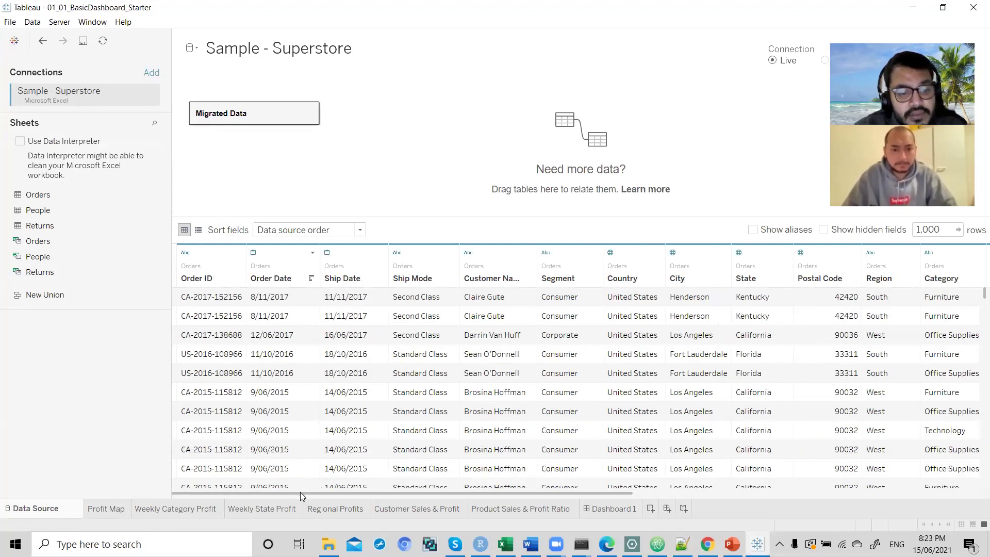
{"action": "left_click_drag", "start_coordinate": [300, 492], "coordinate": [486, 481]}
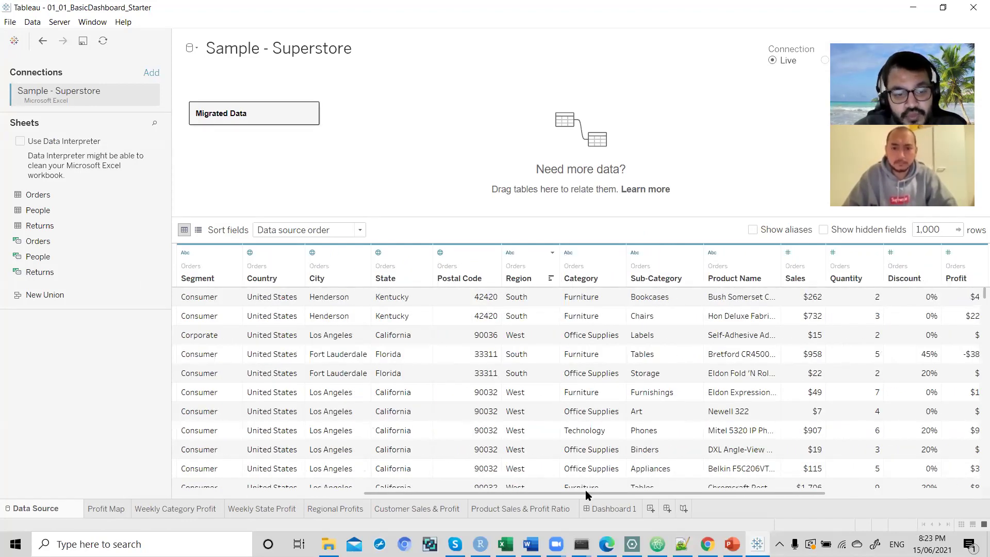
{"action": "left_click_drag", "start_coordinate": [588, 493], "coordinate": [651, 491]}
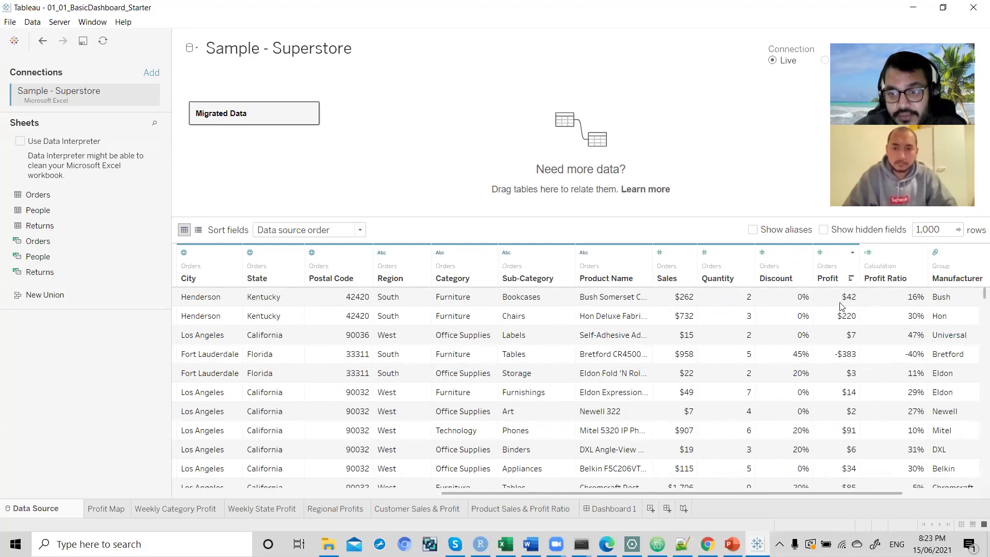
Place Order Date in the columns of the Weekly Category Profit sheet.
{"action": "left_click", "coordinate": [191, 508]}
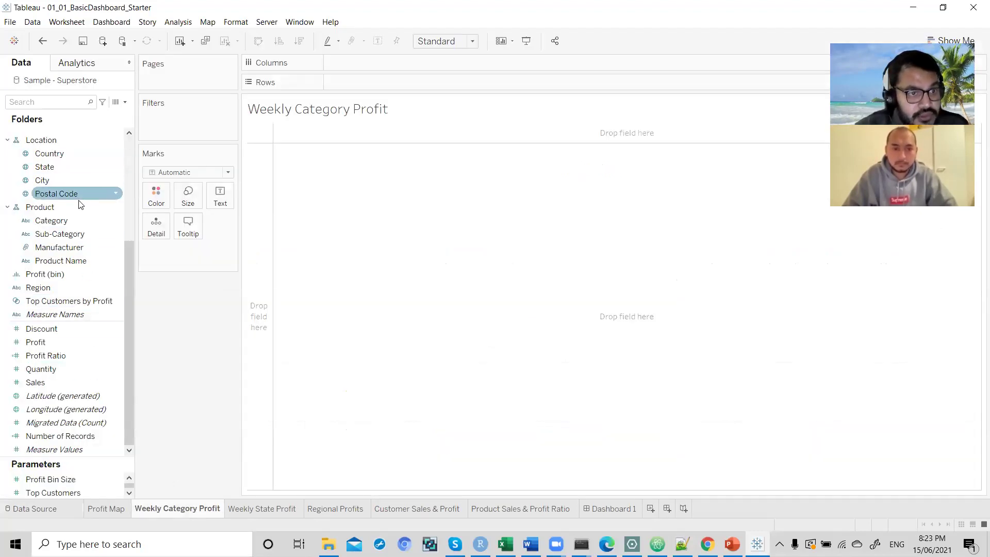
{"action": "scroll", "coordinate": [79, 196], "scroll_direction": "up", "scroll_amount": 3}
{"action": "left_click_drag", "start_coordinate": [76, 199], "coordinate": [397, 64]}
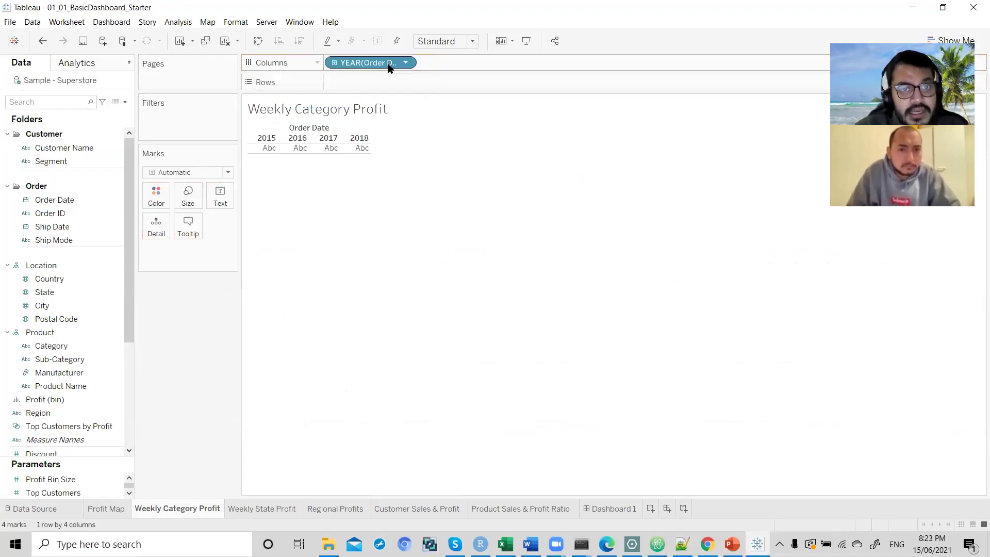
Set the Order Date in the columns to continuous Week Number.
{"action": "left_click", "coordinate": [406, 63]}
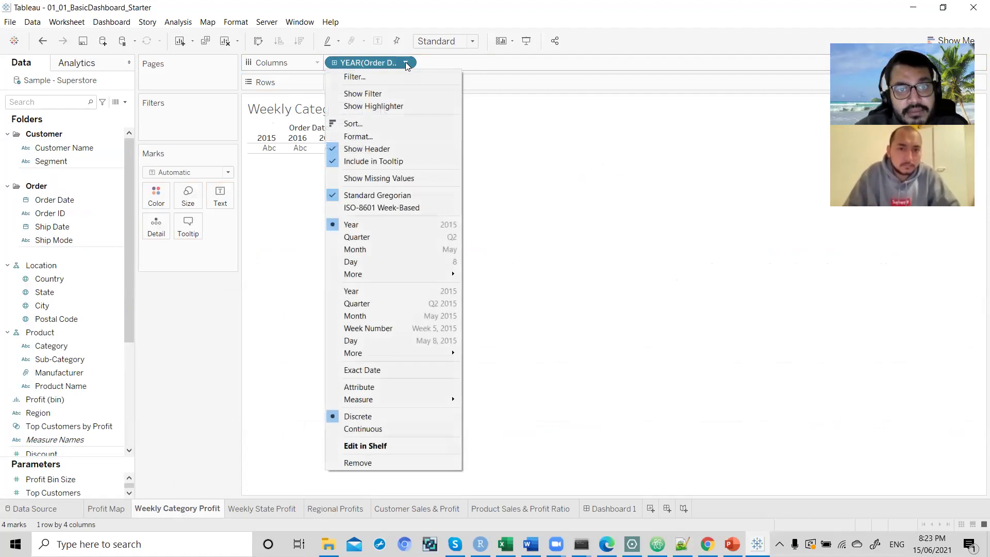
{"action": "left_click", "coordinate": [406, 63]}
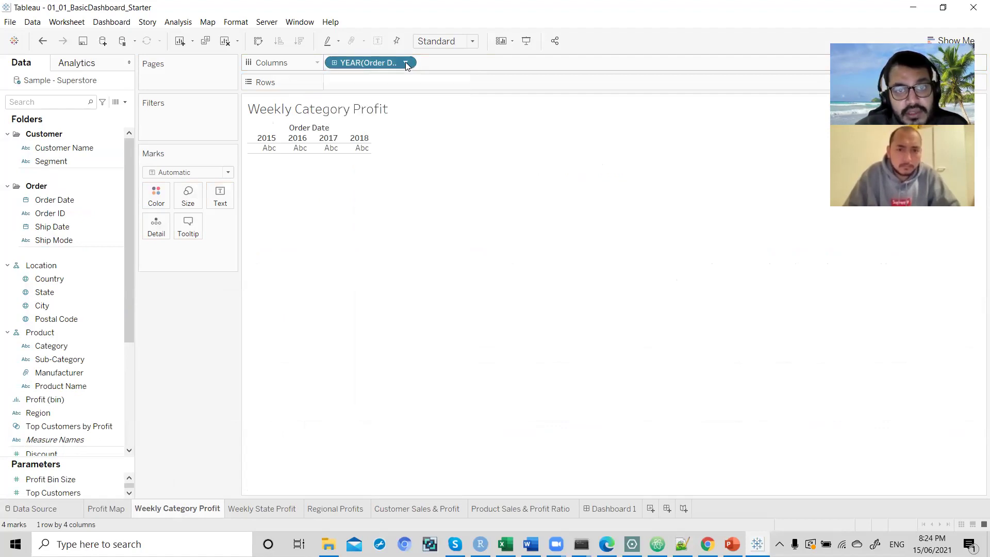
{"action": "left_click", "coordinate": [406, 64]}
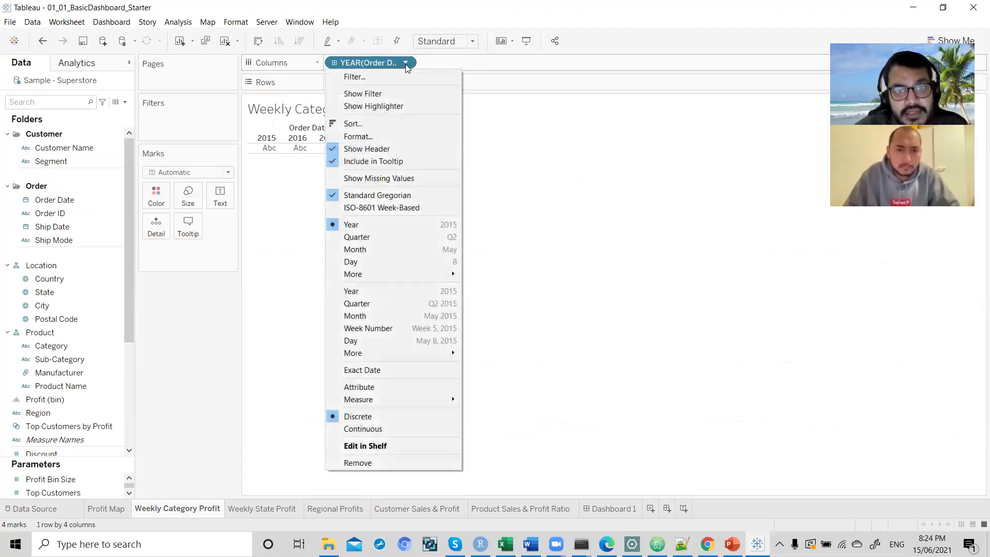
{"action": "left_click", "coordinate": [367, 330]}
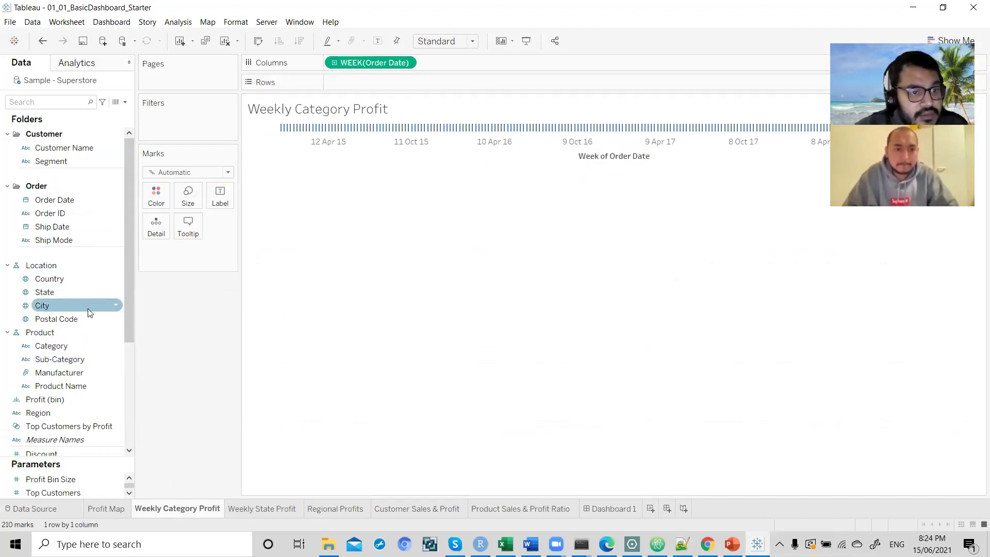
Place Sub-Category in the rows and colour the marks by Profit.
{"action": "left_click_drag", "start_coordinate": [79, 352], "coordinate": [386, 88]}
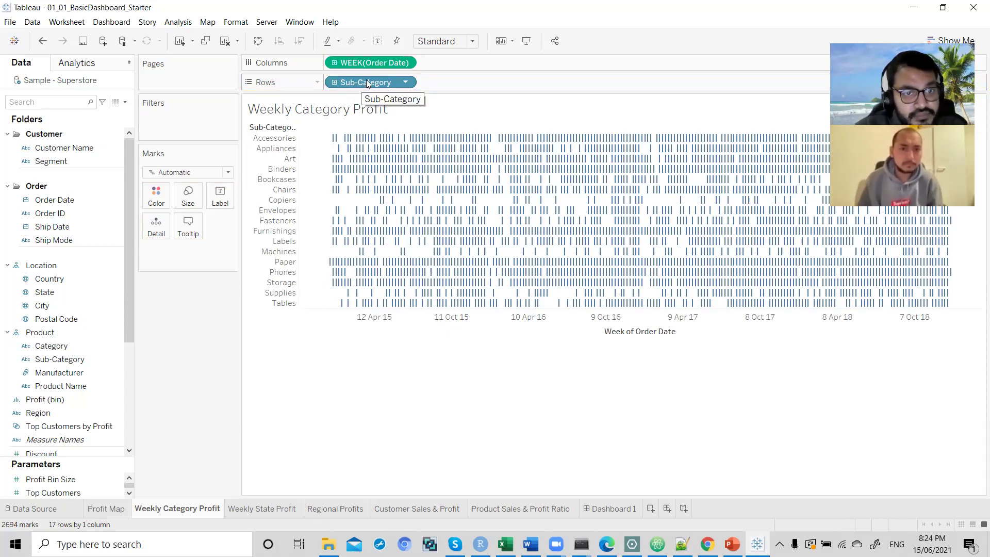
{"action": "scroll", "coordinate": [52, 361], "scroll_direction": "down", "scroll_amount": 3}
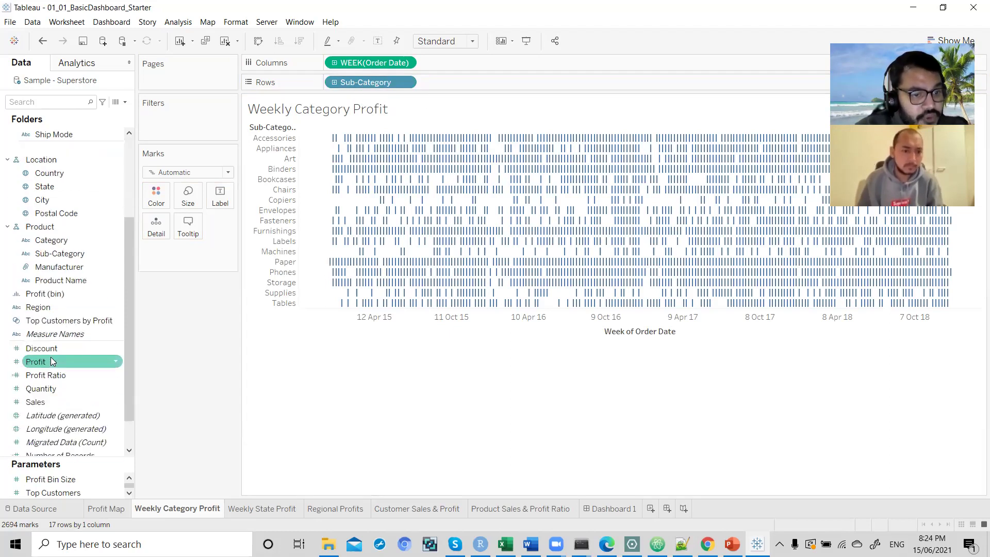
{"action": "scroll", "coordinate": [47, 398], "scroll_direction": "down", "scroll_amount": 1}
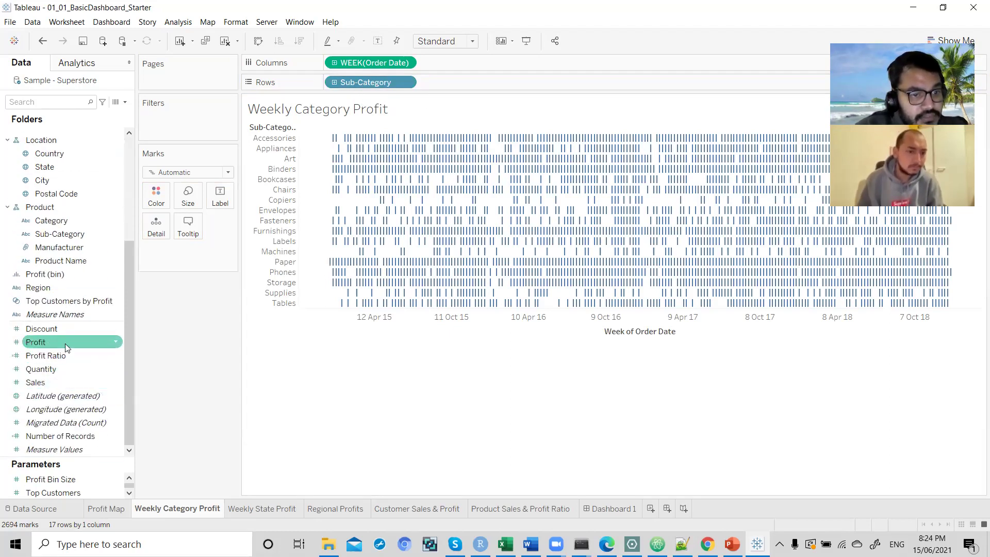
{"action": "left_click_drag", "start_coordinate": [65, 343], "coordinate": [156, 197]}
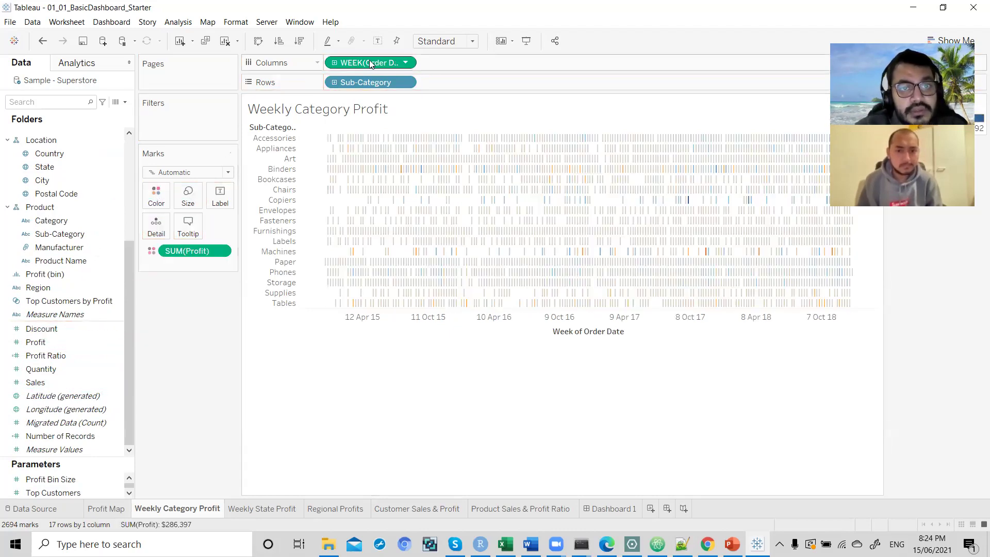
Swap the layout so that Sub-Category is in the columns and weekly Order Date is in the rows.
{"action": "left_click_drag", "start_coordinate": [370, 82], "coordinate": [413, 61]}
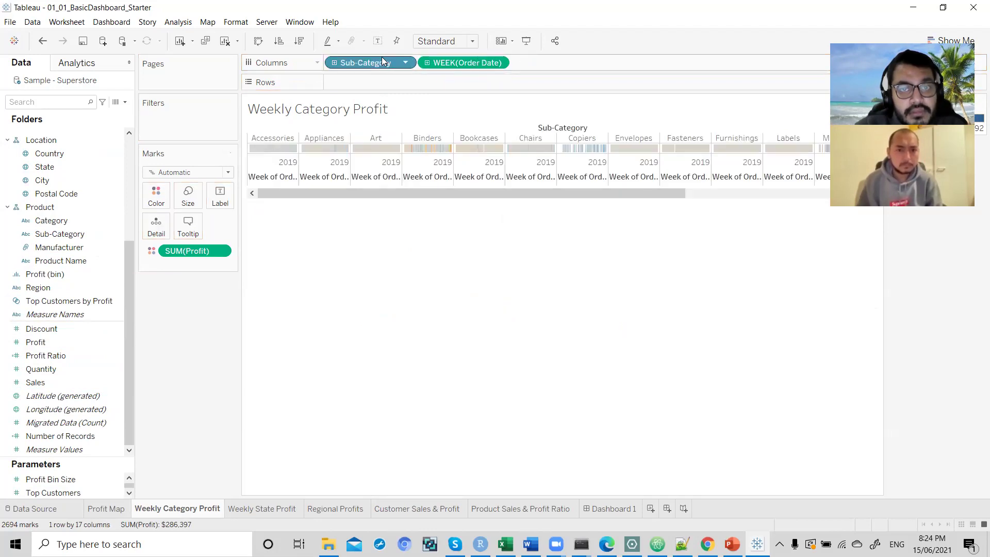
{"action": "left_click_drag", "start_coordinate": [449, 62], "coordinate": [405, 81]}
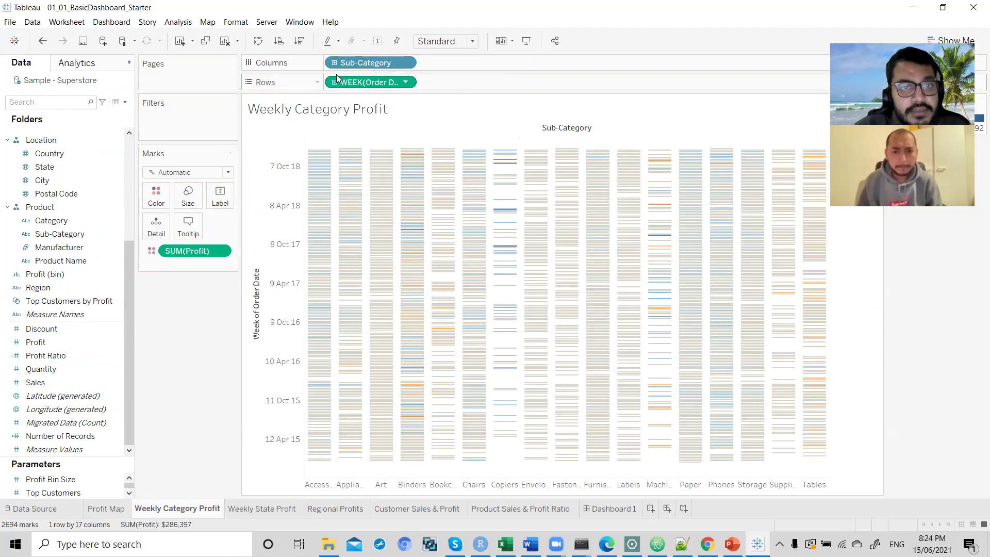
Remove Sub-Category and the Profit colouring from the view, and return weekly Order Date to the columns.
{"action": "left_click_drag", "start_coordinate": [369, 62], "coordinate": [110, 247]}
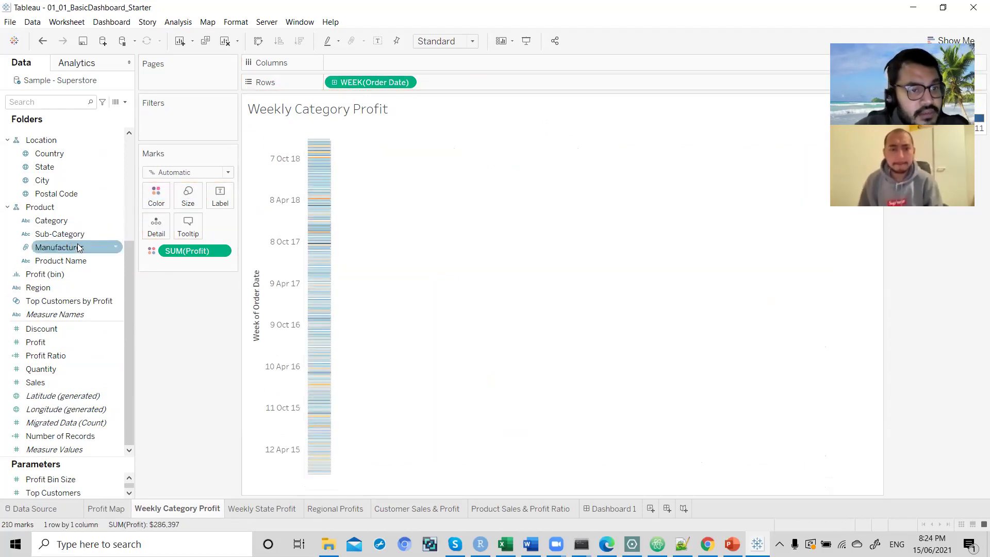
{"action": "left_click_drag", "start_coordinate": [361, 83], "coordinate": [365, 70]}
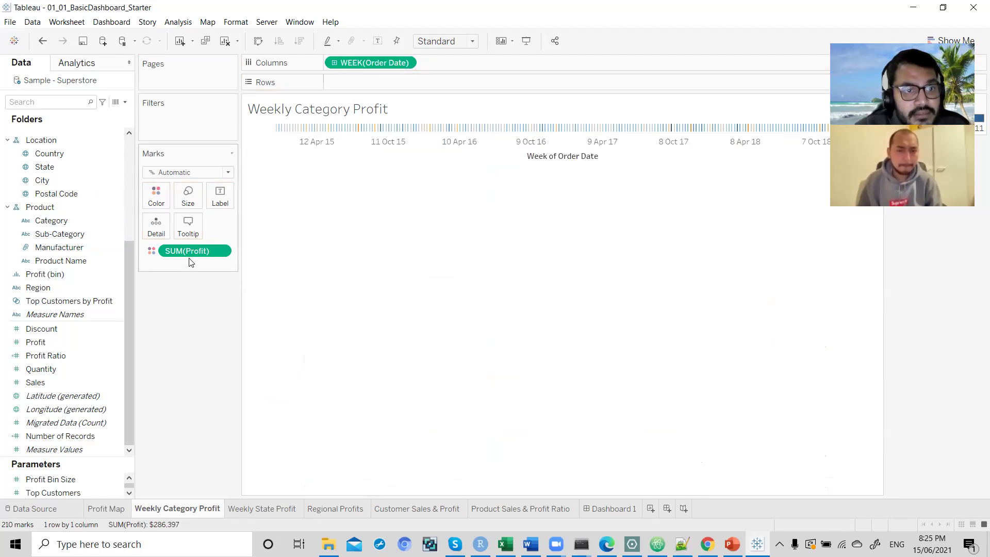
{"action": "left_click_drag", "start_coordinate": [191, 251], "coordinate": [162, 329]}
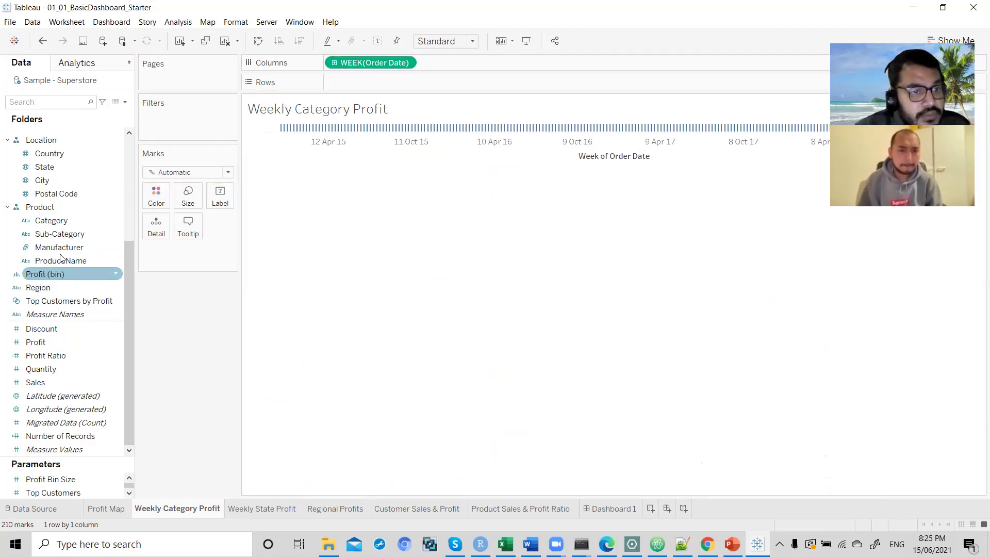
Place Category in the rows and set the mark type to Line.
{"action": "left_click", "coordinate": [60, 224]}
{"action": "left_click_drag", "start_coordinate": [61, 224], "coordinate": [386, 82]}
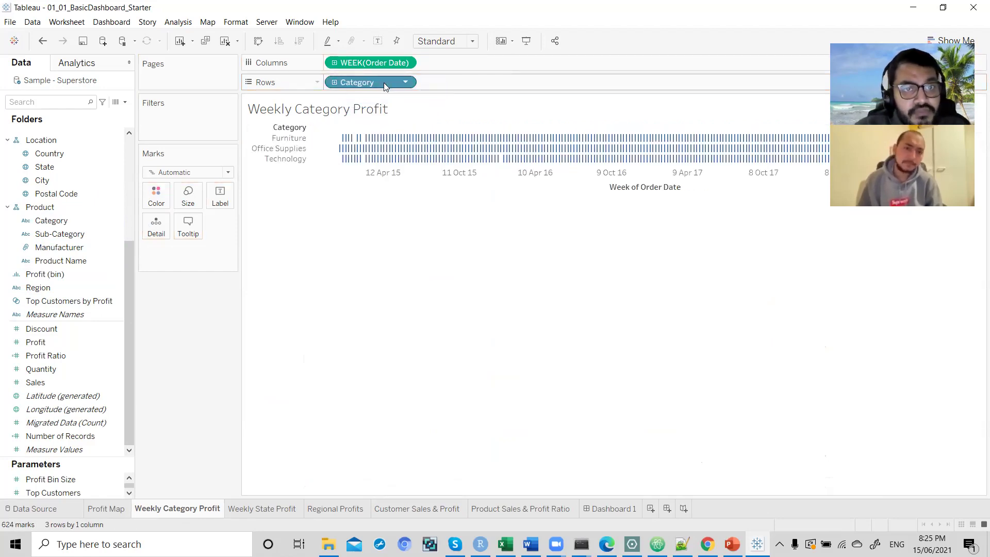
{"action": "left_click", "coordinate": [228, 173]}
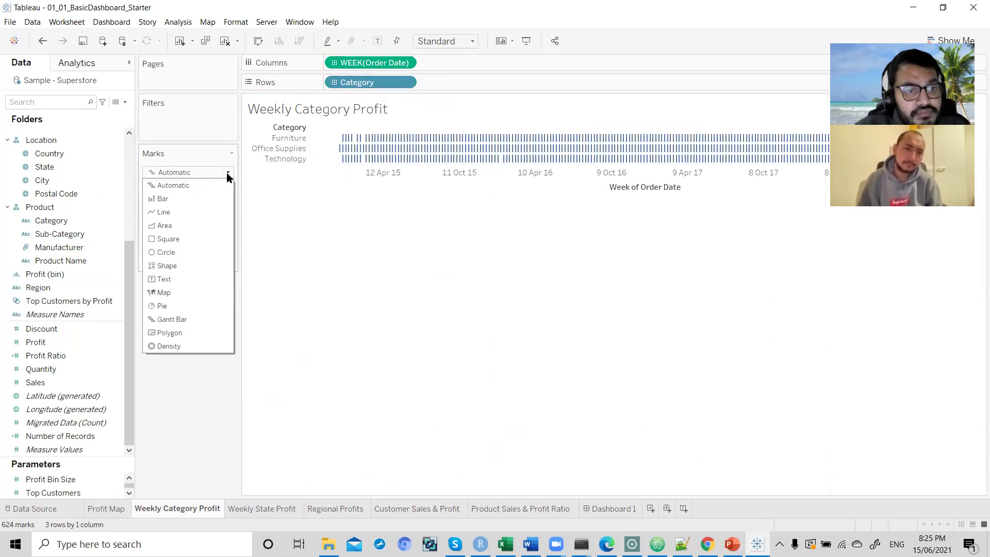
{"action": "left_click", "coordinate": [203, 211]}
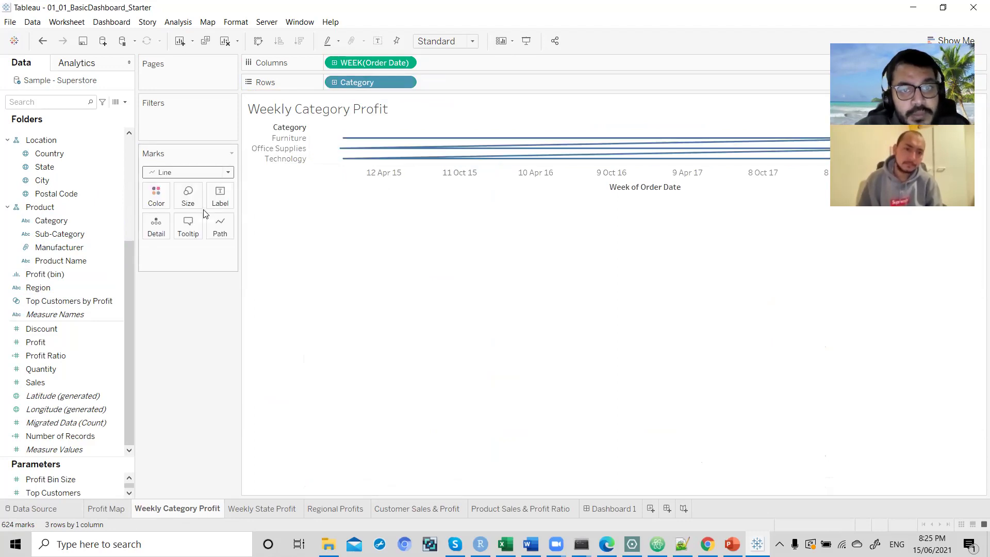
{"action": "left_click", "coordinate": [227, 172]}
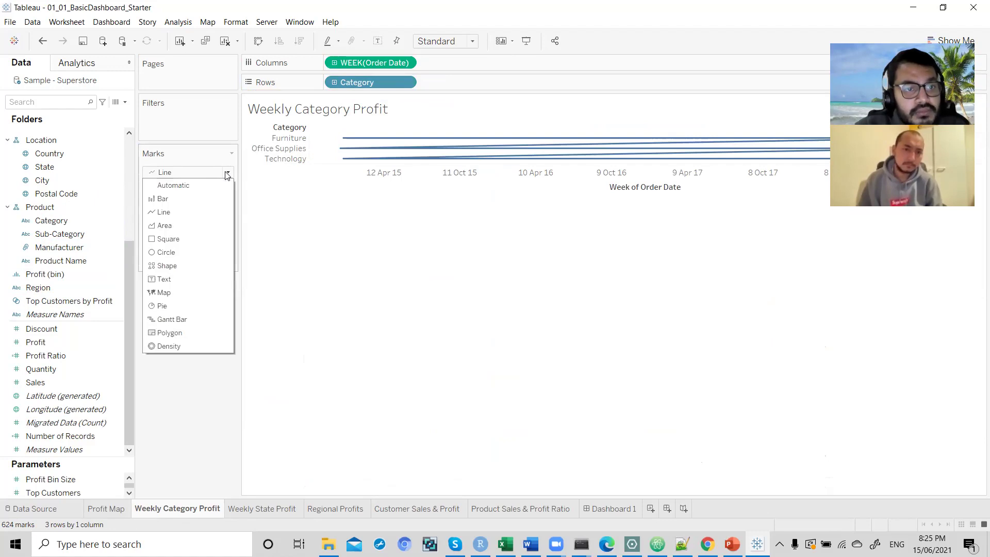
{"action": "left_click", "coordinate": [197, 209]}
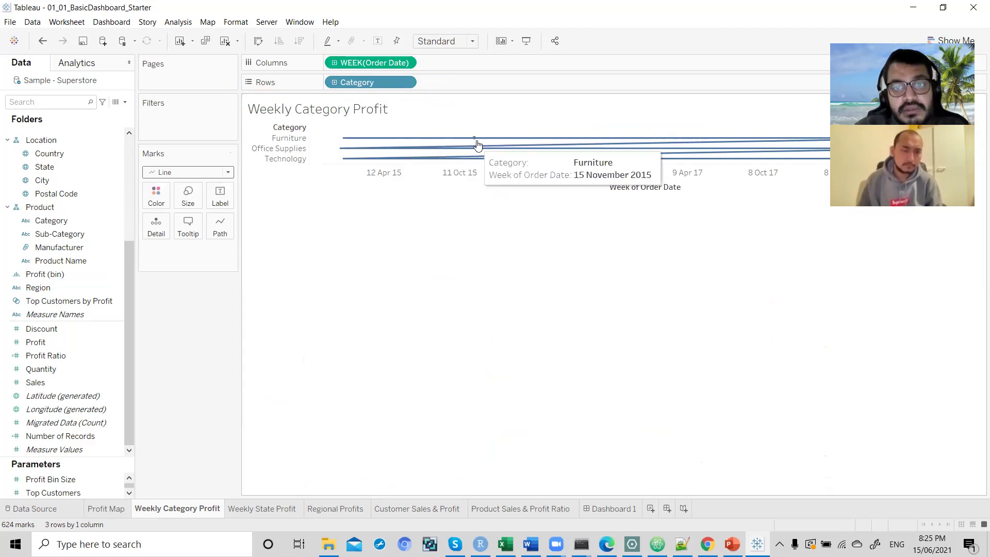
Fit the chart to Entire View and change the mark type to Bar.
{"action": "left_click", "coordinate": [470, 42]}
{"action": "left_click", "coordinate": [451, 88]}
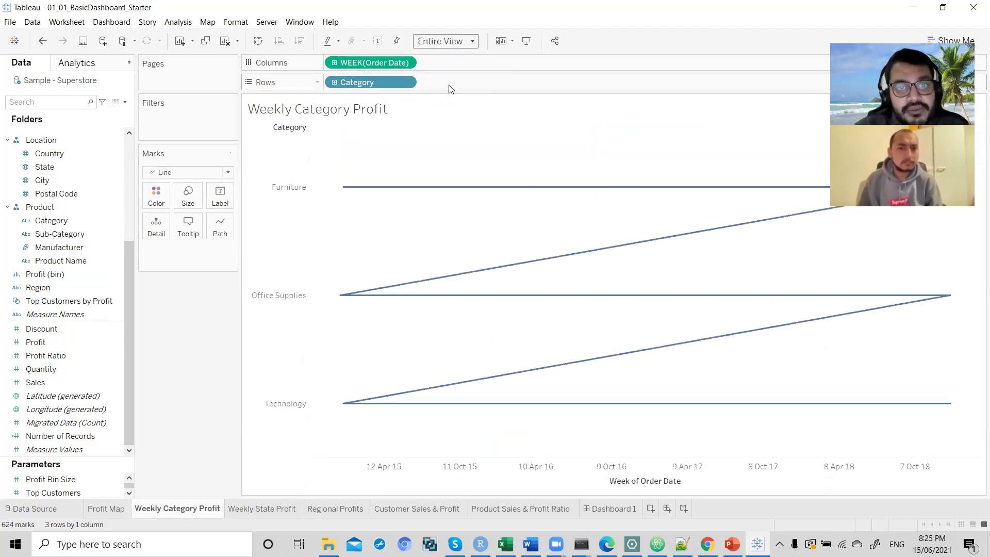
{"action": "left_click", "coordinate": [228, 172]}
{"action": "left_click", "coordinate": [190, 205]}
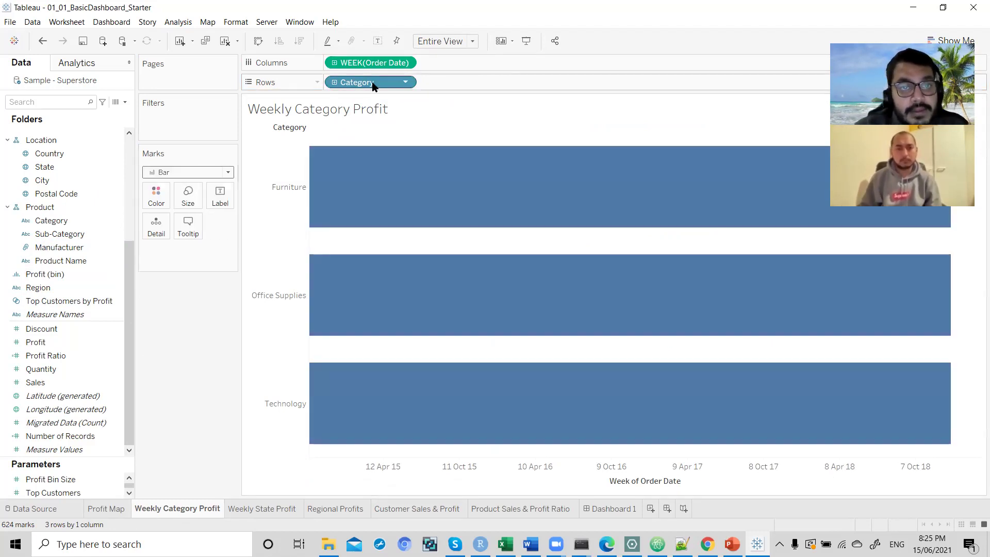
Replace Category with Sub-Category in the rows and set the chart's fit to Standard.
{"action": "left_click_drag", "start_coordinate": [366, 84], "coordinate": [388, 86]}
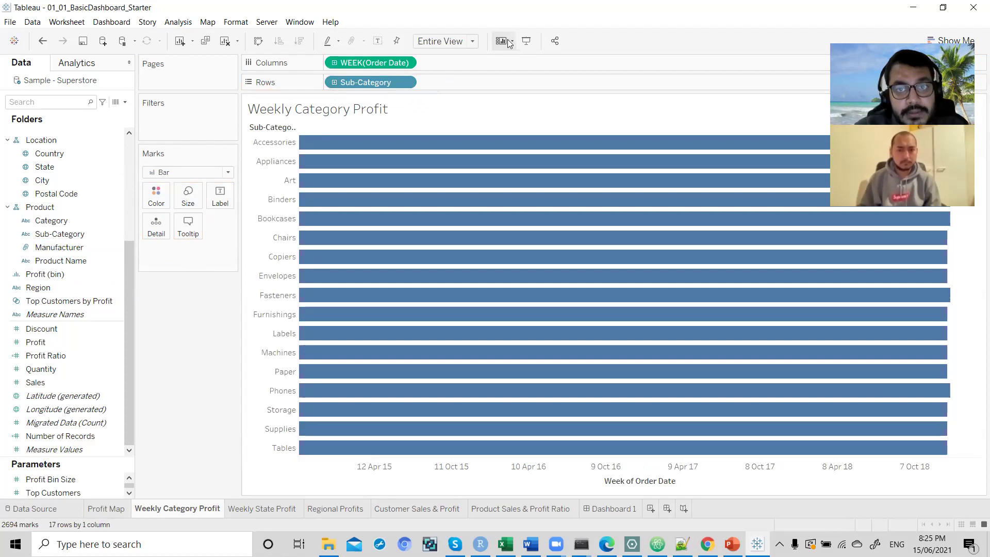
{"action": "left_click", "coordinate": [472, 42]}
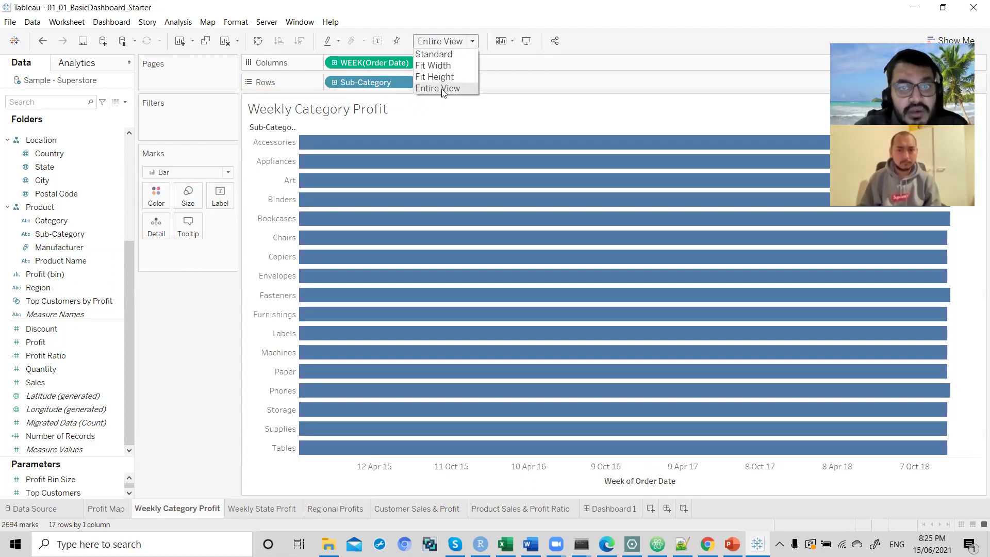
{"action": "left_click", "coordinate": [437, 54]}
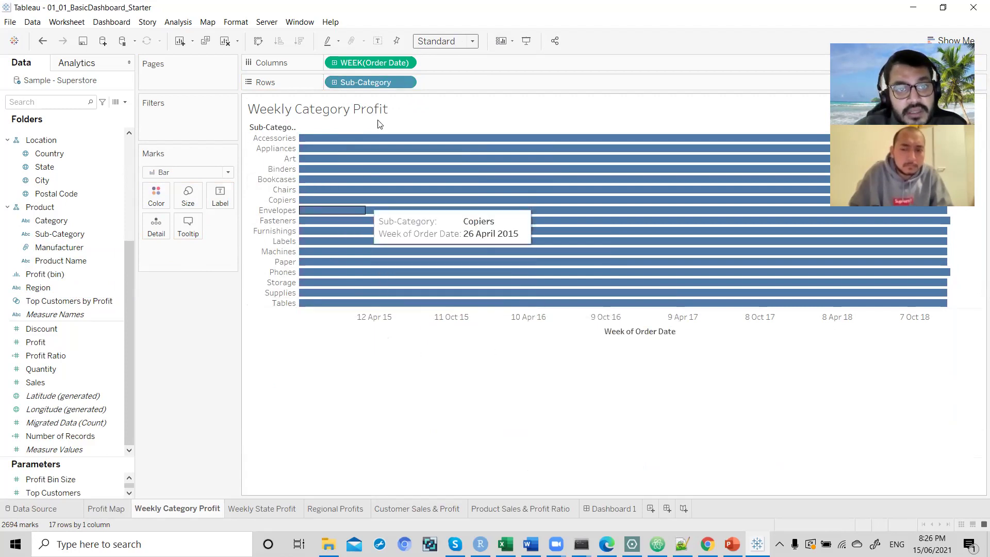
Try Sub-Category in the columns with weekly Order Date in the rows, and swap the two fields back.
{"action": "left_click_drag", "start_coordinate": [384, 85], "coordinate": [483, 62]}
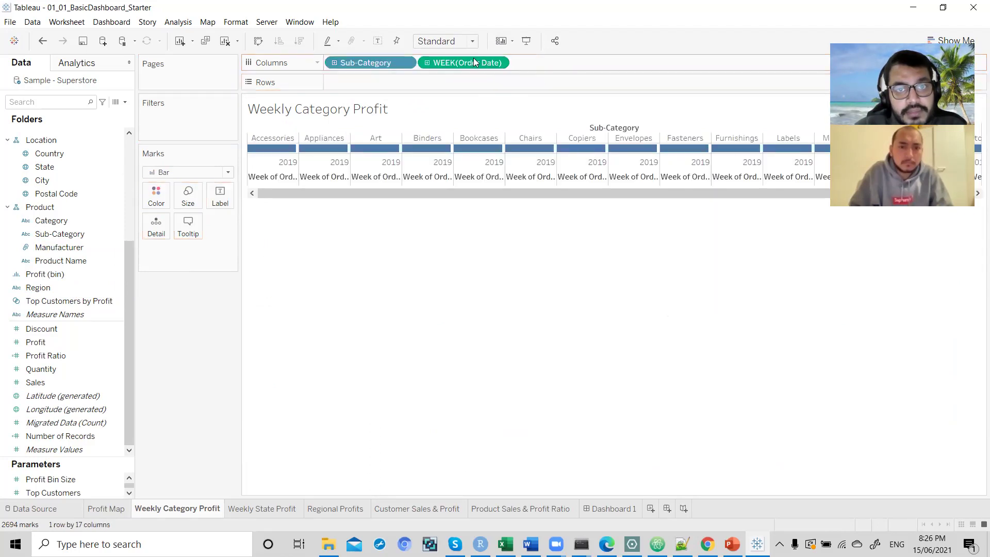
{"action": "left_click_drag", "start_coordinate": [441, 62], "coordinate": [392, 82]}
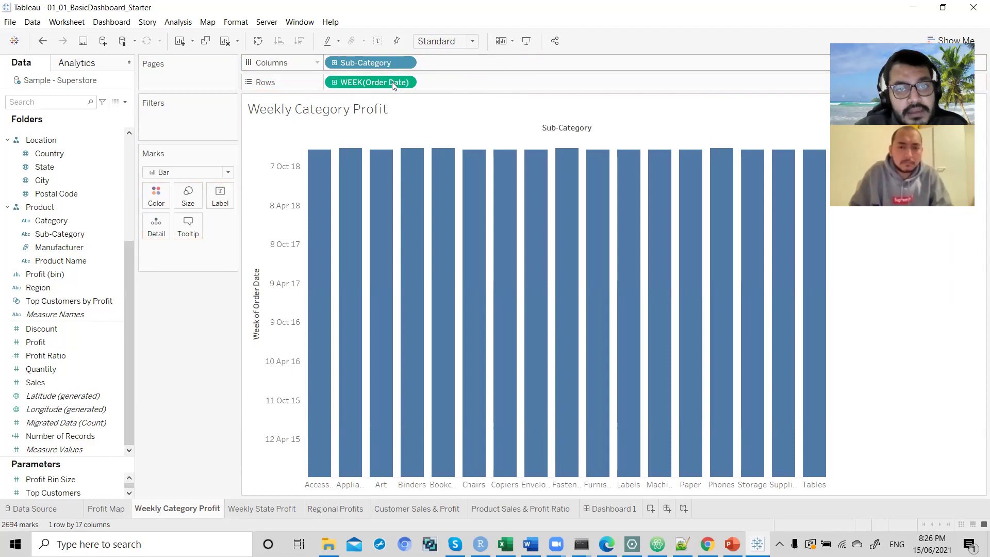
{"action": "left_click_drag", "start_coordinate": [373, 86], "coordinate": [476, 63]}
{"action": "left_click_drag", "start_coordinate": [383, 65], "coordinate": [386, 83]}
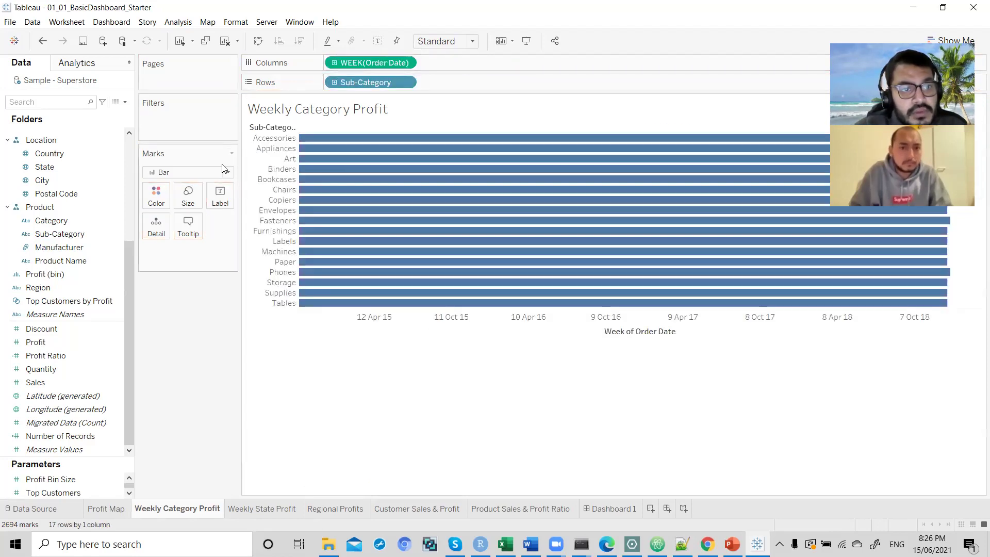
Set the mark type to Line and fit the chart to Entire View.
{"action": "left_click", "coordinate": [228, 172]}
{"action": "left_click", "coordinate": [203, 213]}
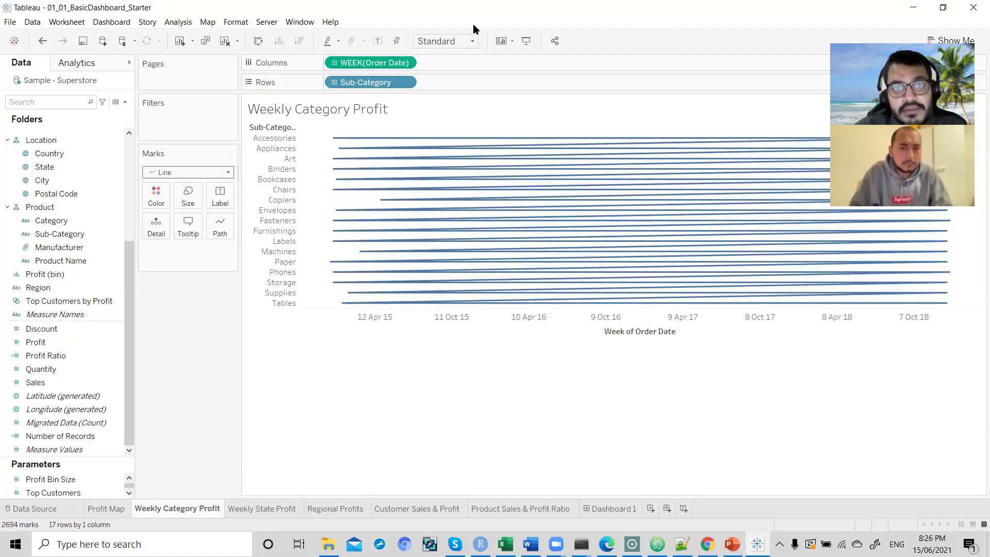
{"action": "left_click", "coordinate": [473, 41]}
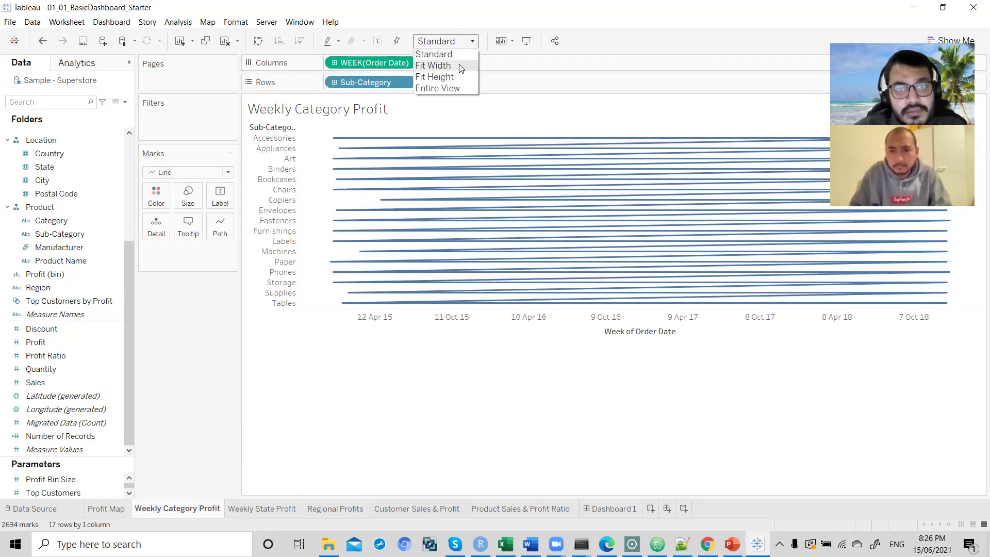
{"action": "left_click", "coordinate": [455, 87]}
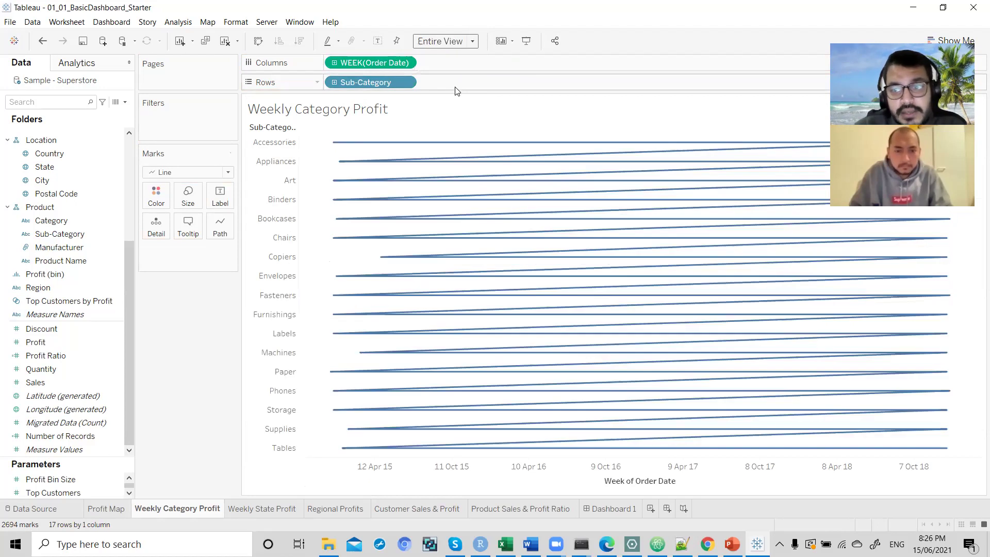
Replace Sub-Category with Profit in the rows and colour the lines by Category.
{"action": "left_click_drag", "start_coordinate": [390, 82], "coordinate": [56, 308]}
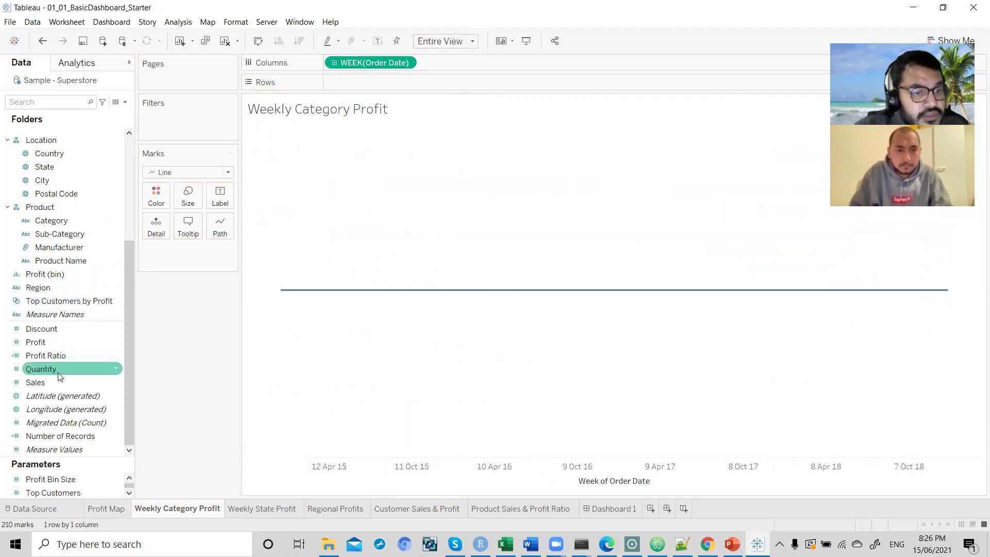
{"action": "left_click_drag", "start_coordinate": [181, 263], "coordinate": [374, 84]}
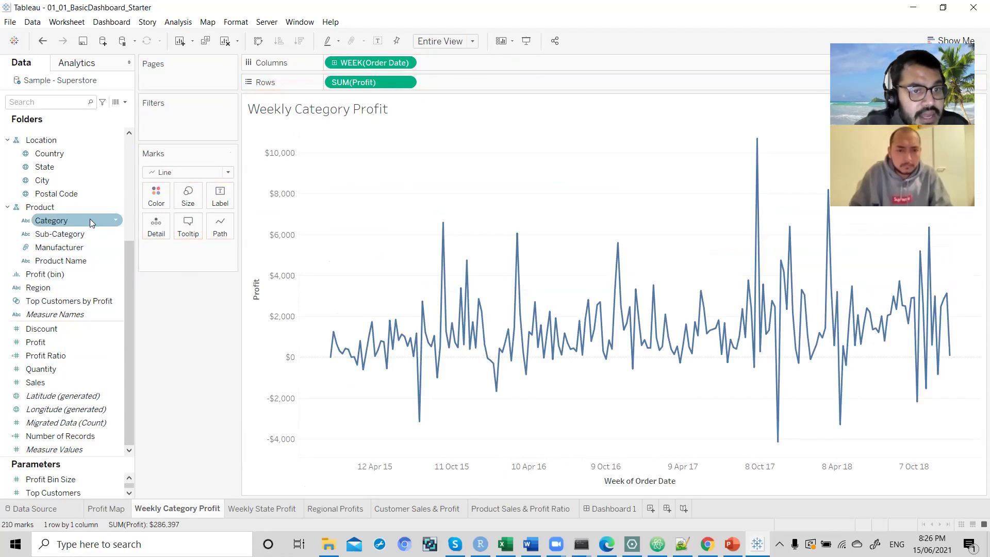
{"action": "left_click_drag", "start_coordinate": [90, 219], "coordinate": [161, 204]}
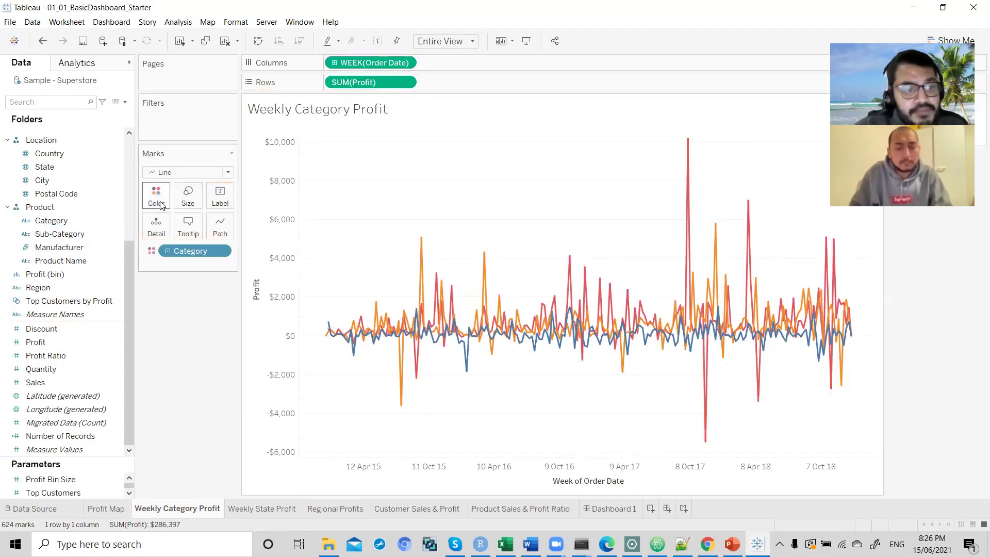
Try splitting the profit lines into separate rows by Category, and remove Category from the rows.
{"action": "left_click_drag", "start_coordinate": [54, 220], "coordinate": [457, 85]}
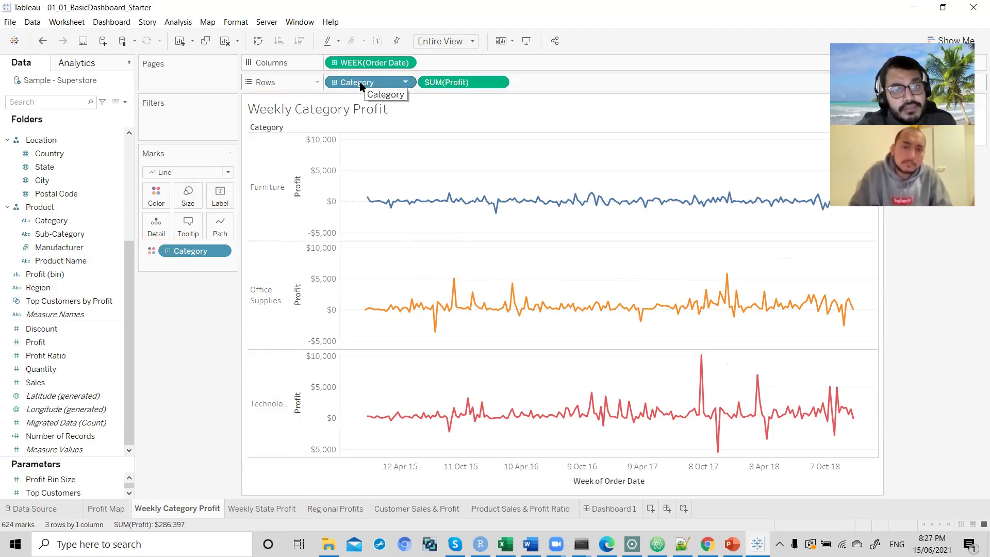
{"action": "left_click_drag", "start_coordinate": [360, 80], "coordinate": [108, 317]}
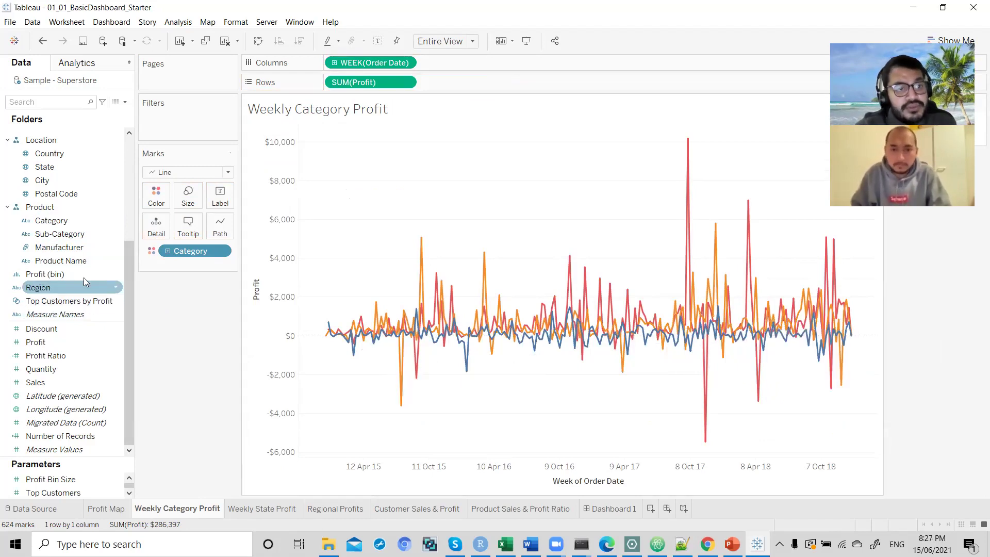
{"action": "scroll", "coordinate": [95, 309], "scroll_direction": "up", "scroll_amount": 1}
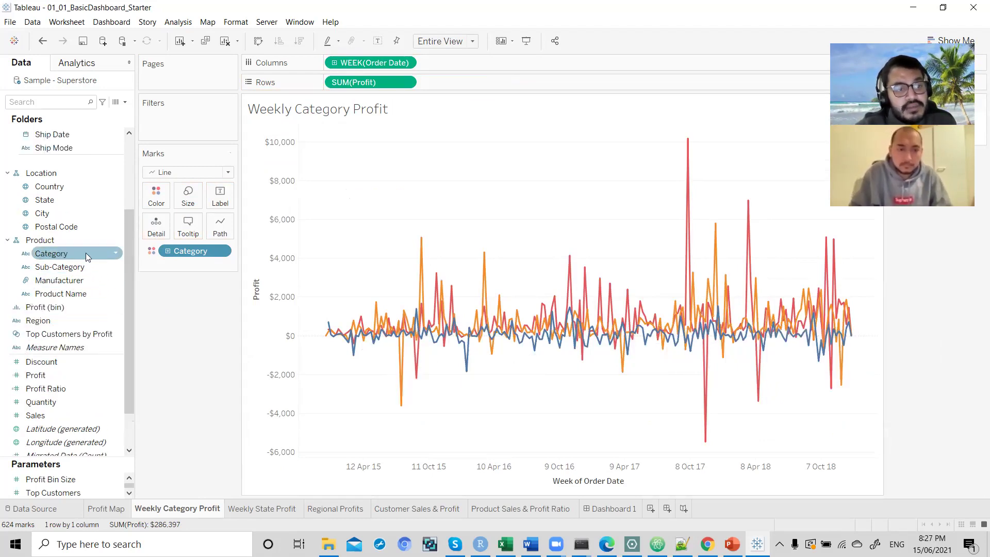
Split the weekly profit lines into separate rows by Category, ahead of Profit.
{"action": "left_click_drag", "start_coordinate": [86, 253], "coordinate": [485, 78]}
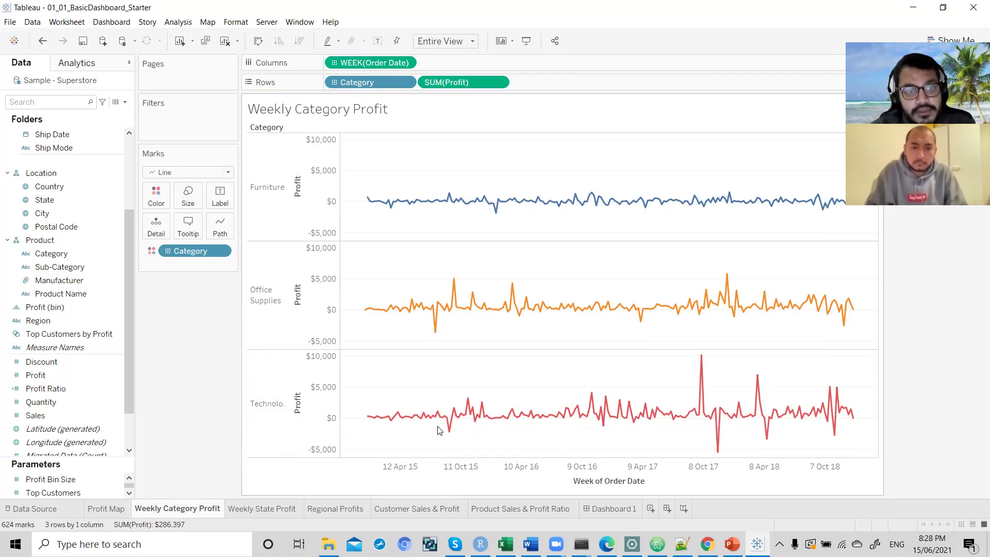
{"action": "mouse_move", "coordinate": [704, 362]}
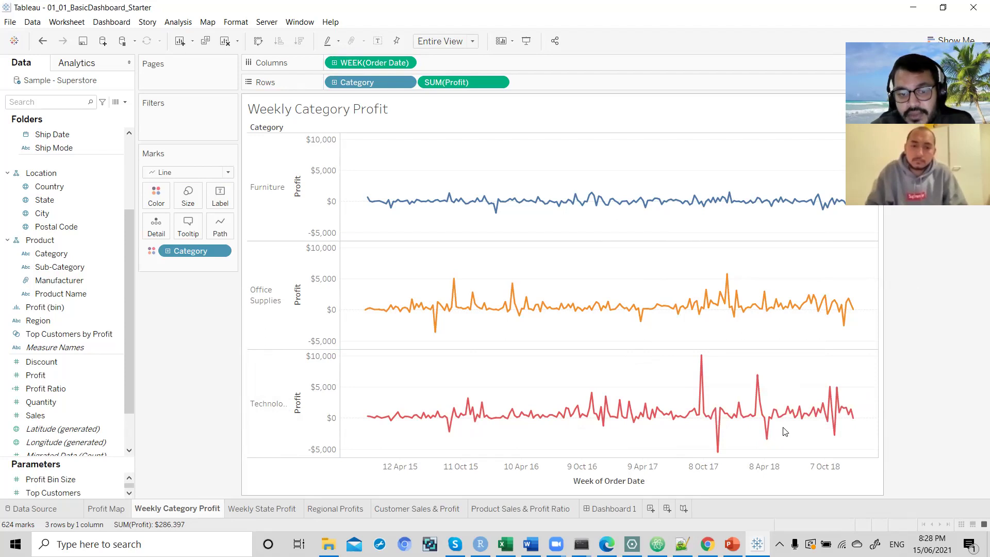
{"action": "mouse_move", "coordinate": [499, 355]}
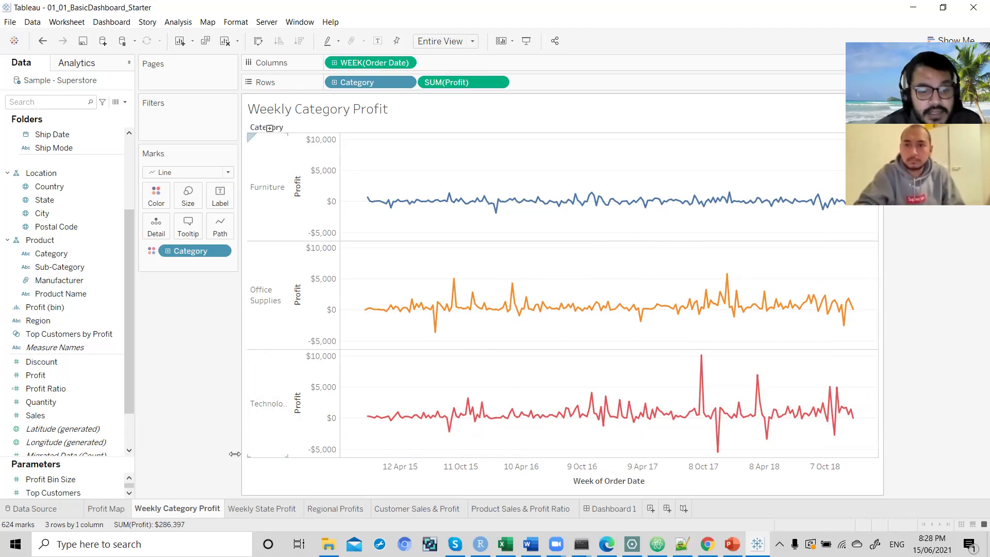
{"action": "left_click", "coordinate": [245, 511]}
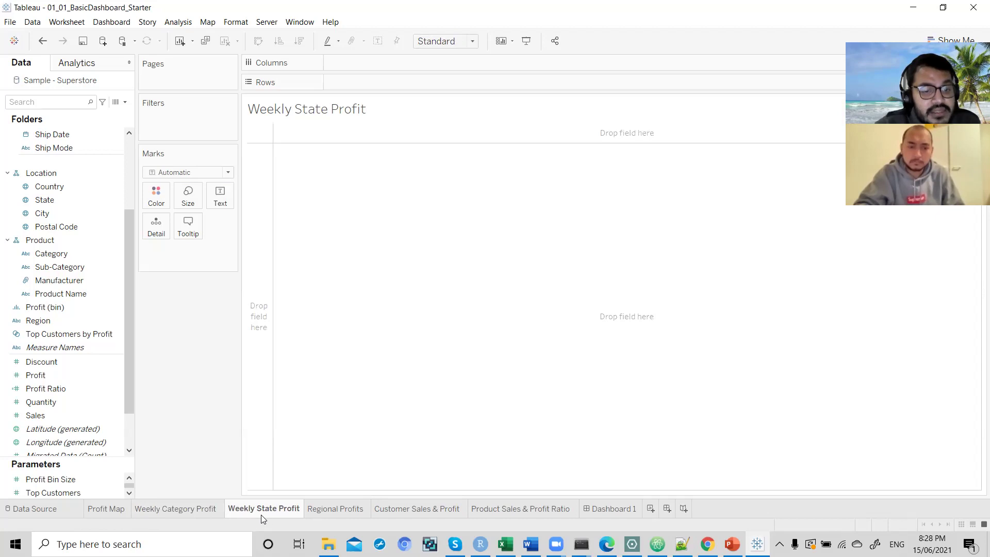
{"action": "left_click", "coordinate": [187, 510]}
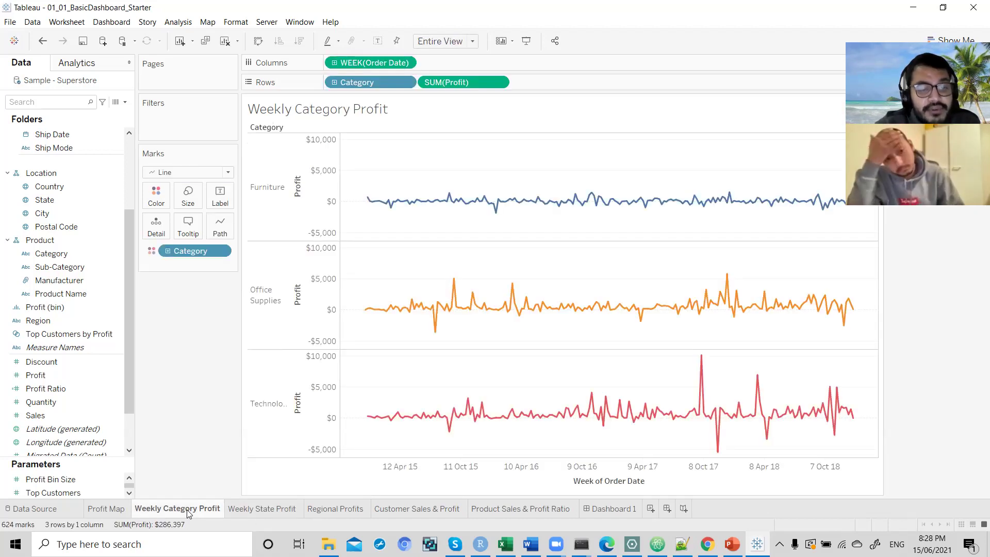
{"action": "left_click", "coordinate": [249, 513]}
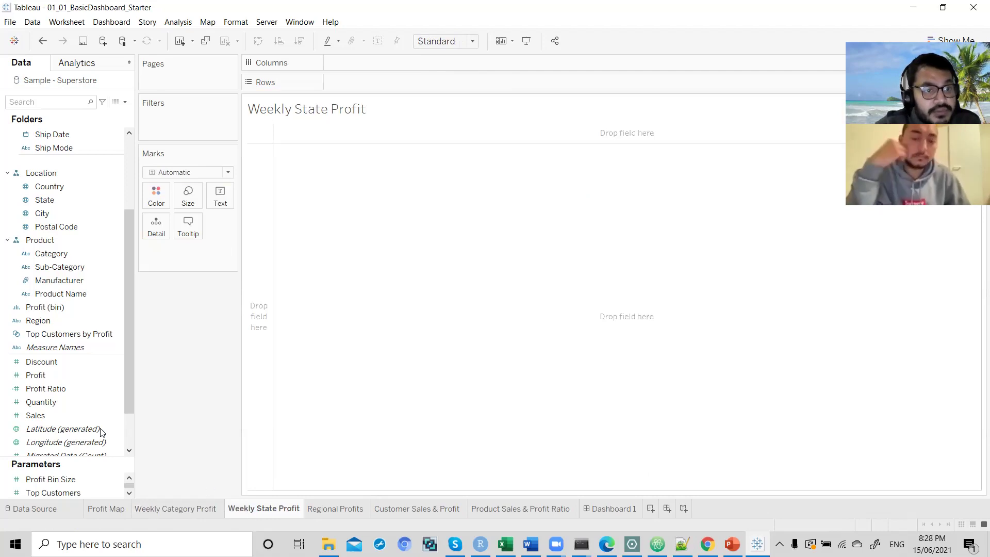
{"action": "left_click", "coordinate": [167, 508]}
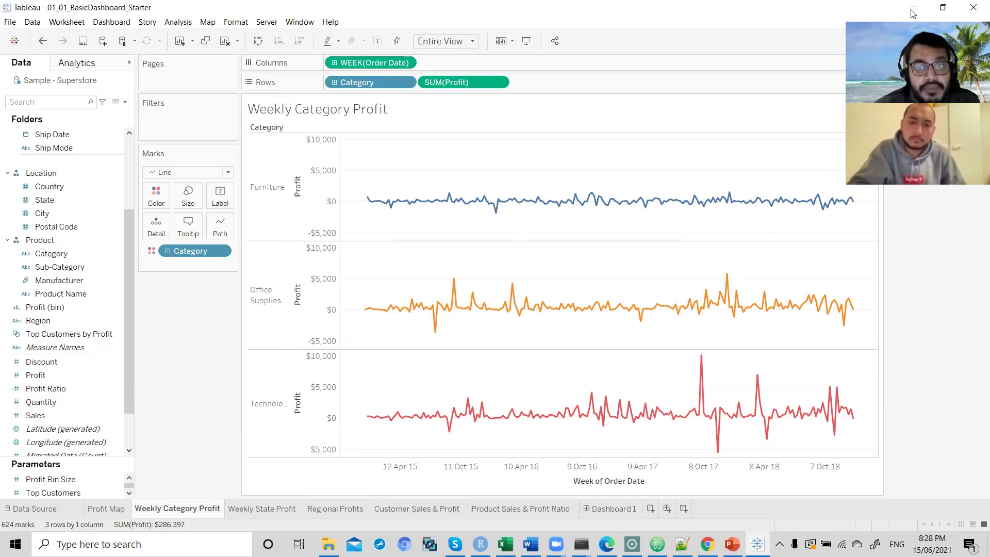
{"action": "mouse_move", "coordinate": [209, 503]}
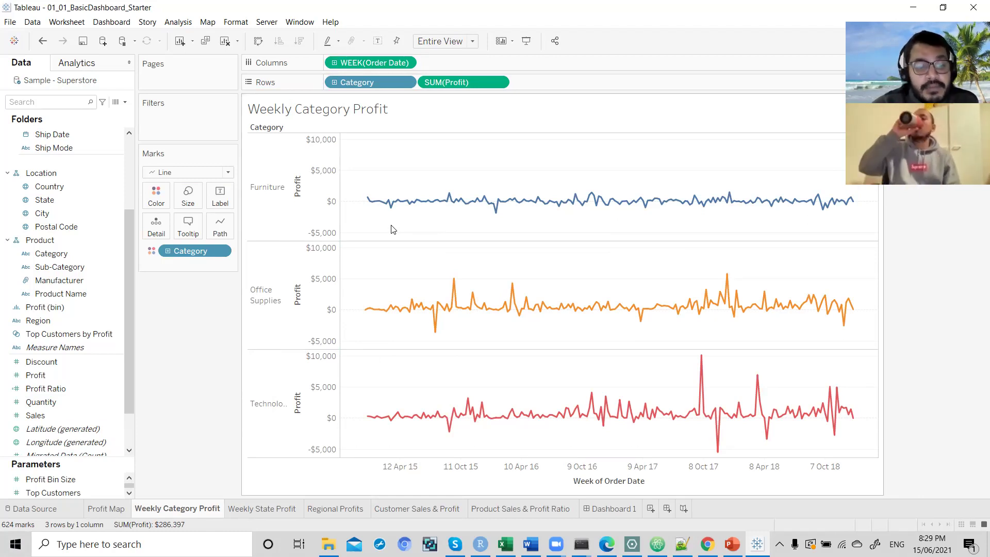
On the Weekly State Profit sheet, place Order Date in the columns by continuous Week Number and Profit in the rows.
{"action": "left_click", "coordinate": [265, 512]}
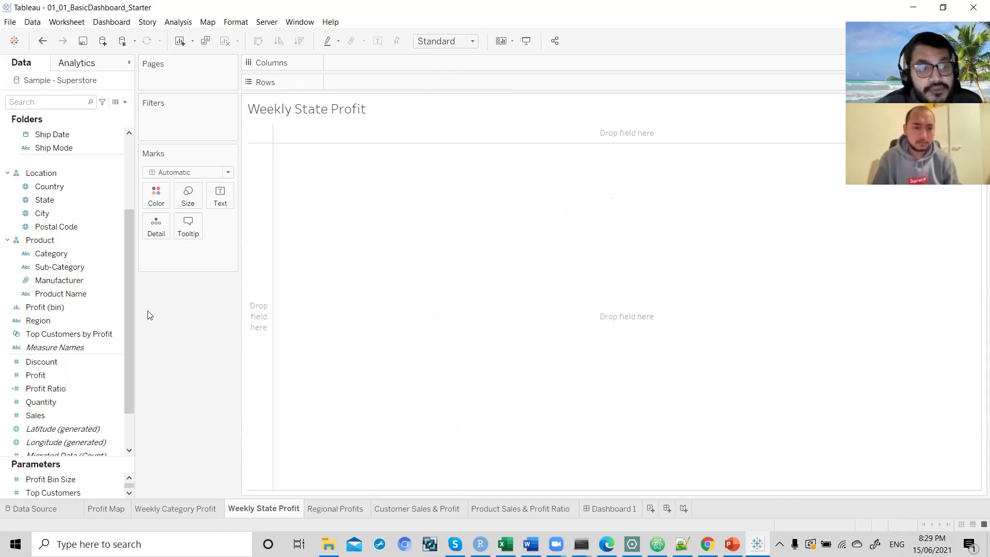
{"action": "left_click_drag", "start_coordinate": [129, 293], "coordinate": [132, 219]}
{"action": "left_click_drag", "start_coordinate": [66, 186], "coordinate": [376, 67]}
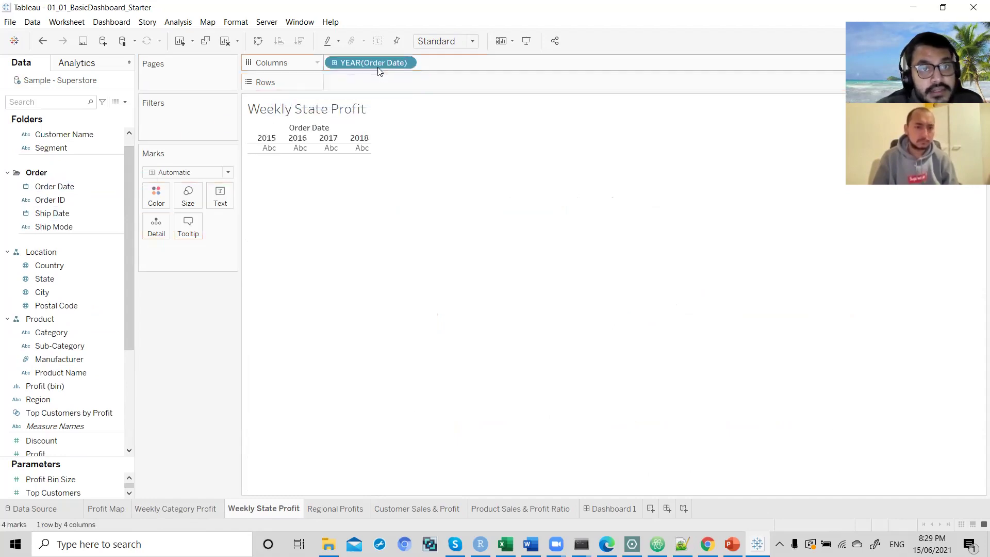
{"action": "left_click", "coordinate": [407, 63]}
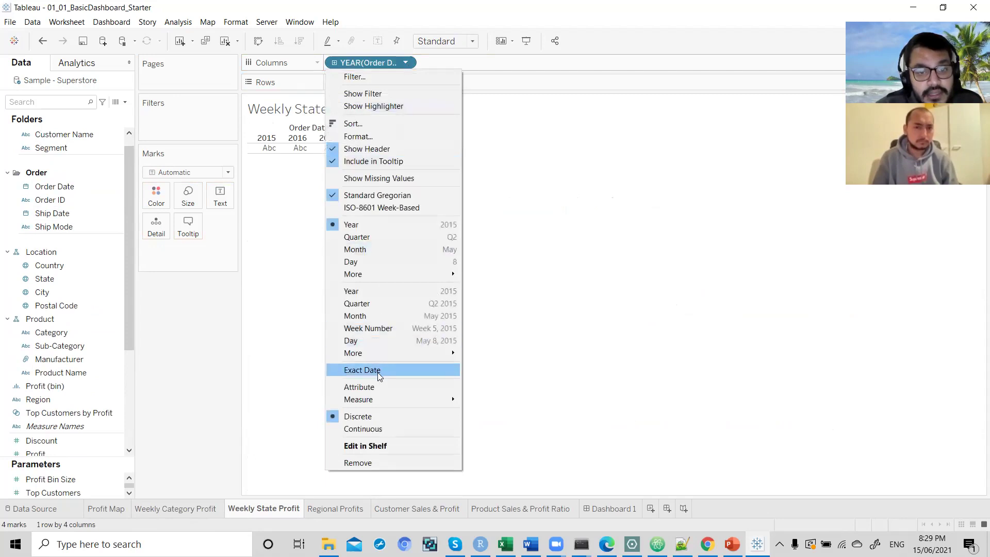
{"action": "left_click", "coordinate": [384, 329]}
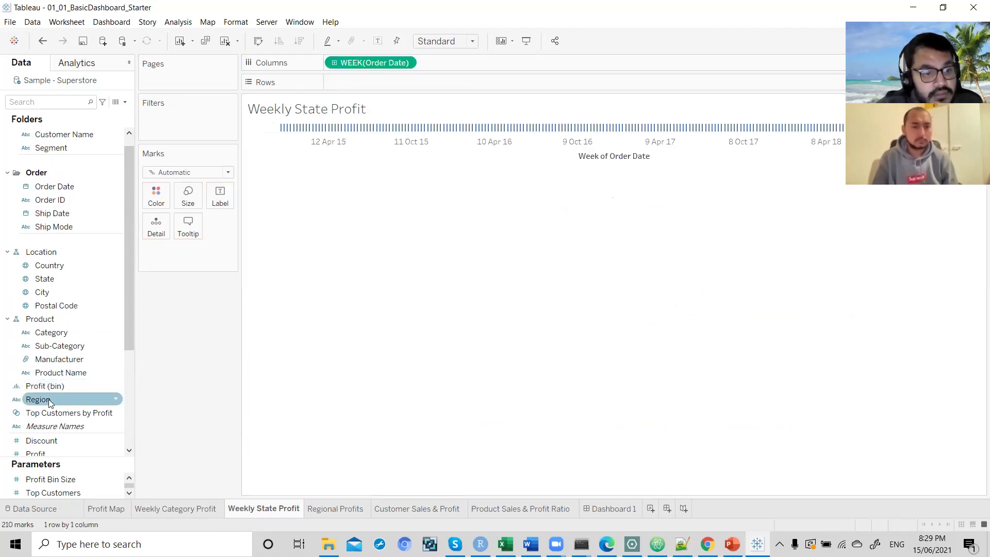
{"action": "scroll", "coordinate": [48, 399], "scroll_direction": "down", "scroll_amount": 3}
{"action": "mouse_move", "coordinate": [54, 388]}
{"action": "left_mouse_down"}
{"action": "mouse_move", "coordinate": [270, 227]}
{"action": "mouse_move", "coordinate": [388, 99]}
{"action": "mouse_move", "coordinate": [384, 83]}
{"action": "left_mouse_up"}
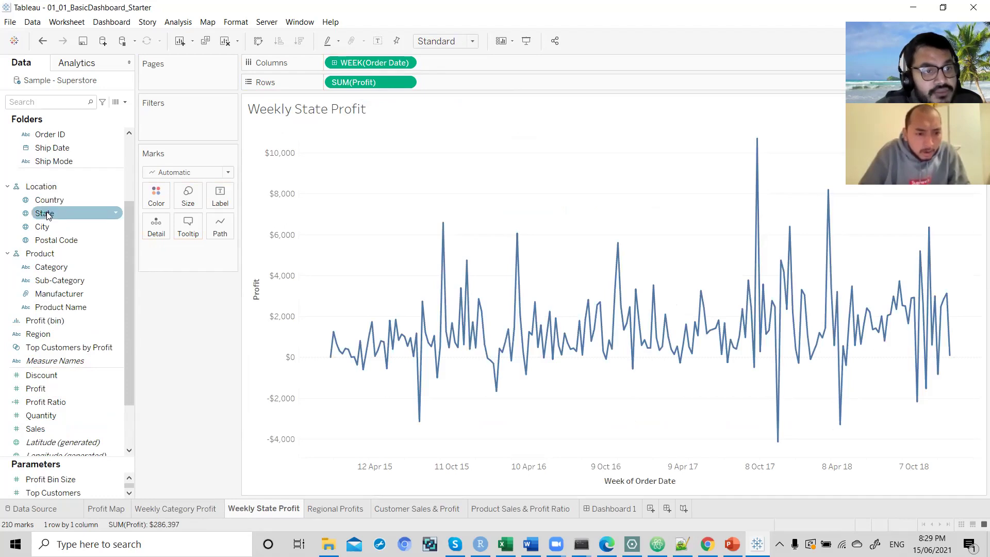
Colour the weekly profit lines by State without Country, and split them into separate rows by State.
{"action": "scroll", "coordinate": [59, 291], "scroll_direction": "up", "scroll_amount": 3}
{"action": "left_click", "coordinate": [59, 292]}
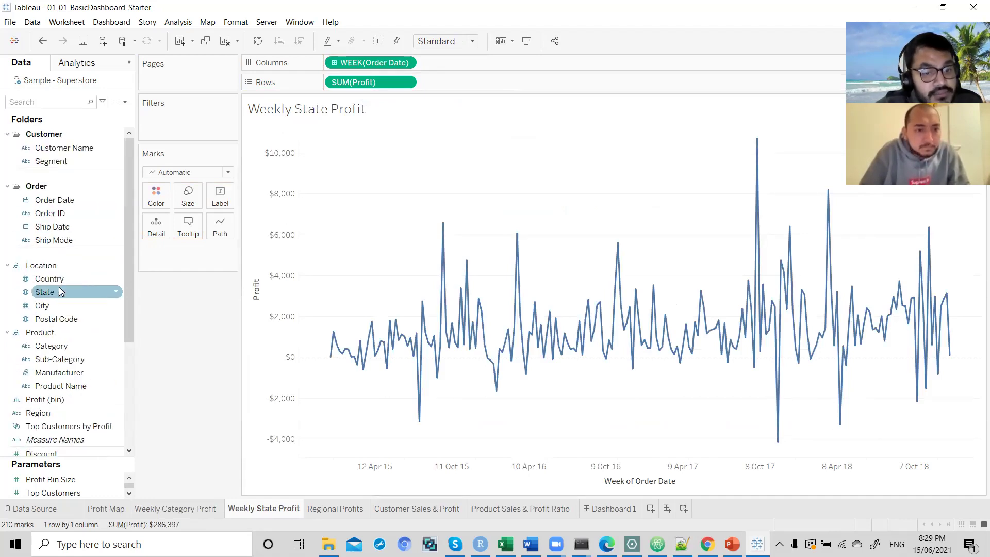
{"action": "left_click_drag", "start_coordinate": [64, 293], "coordinate": [154, 199]}
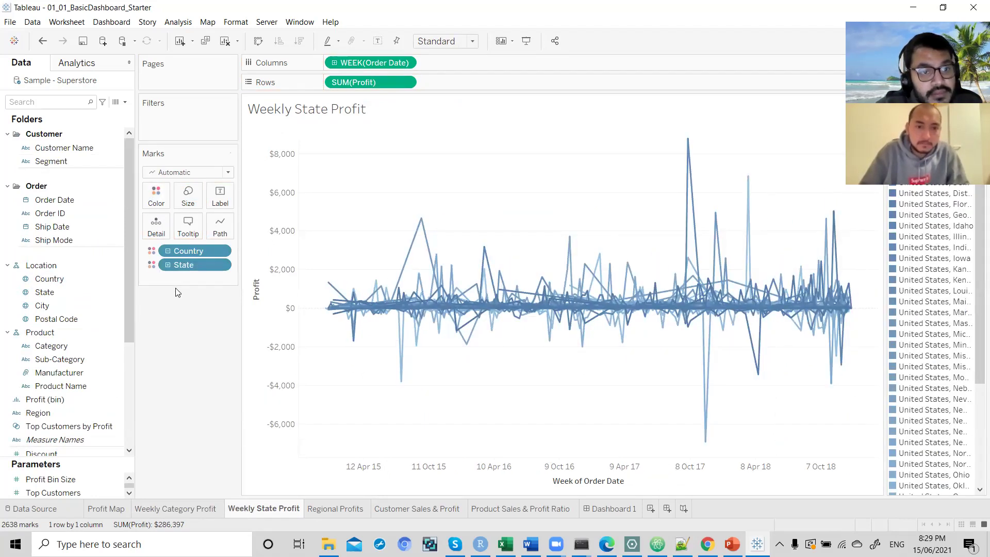
{"action": "left_click_drag", "start_coordinate": [195, 252], "coordinate": [468, 82]}
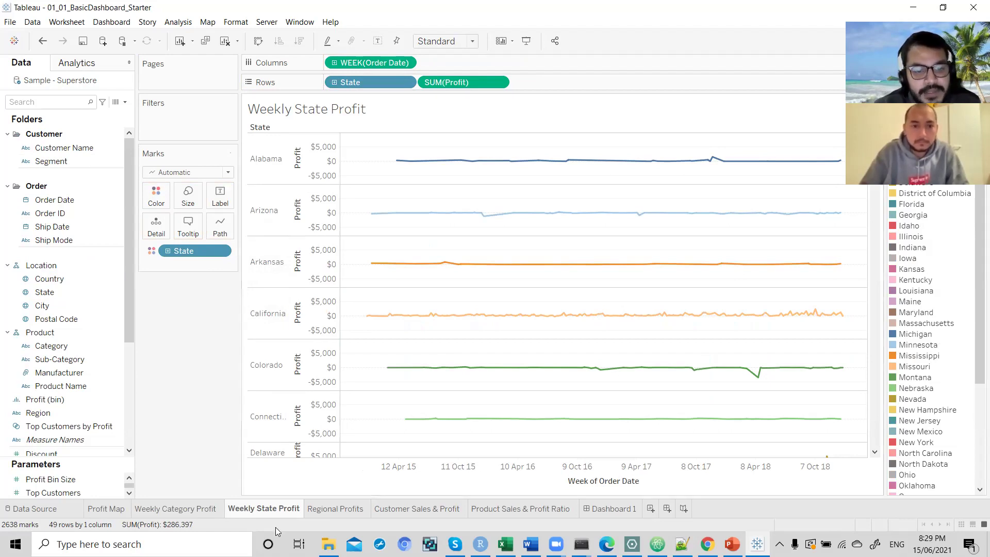
Examine the Region column in the data source and return to the Regional Profits sheet.
{"action": "left_click", "coordinate": [319, 514]}
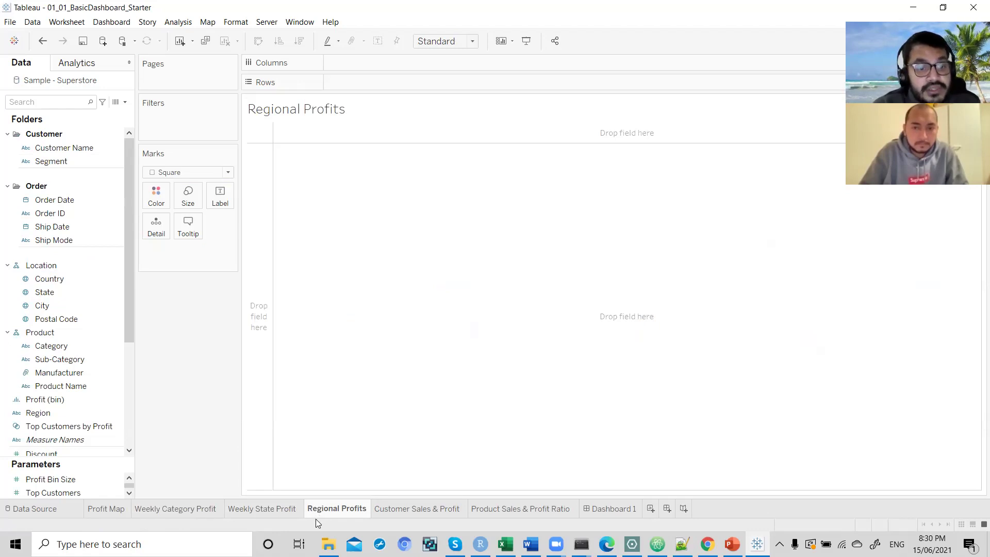
{"action": "left_click", "coordinate": [66, 511]}
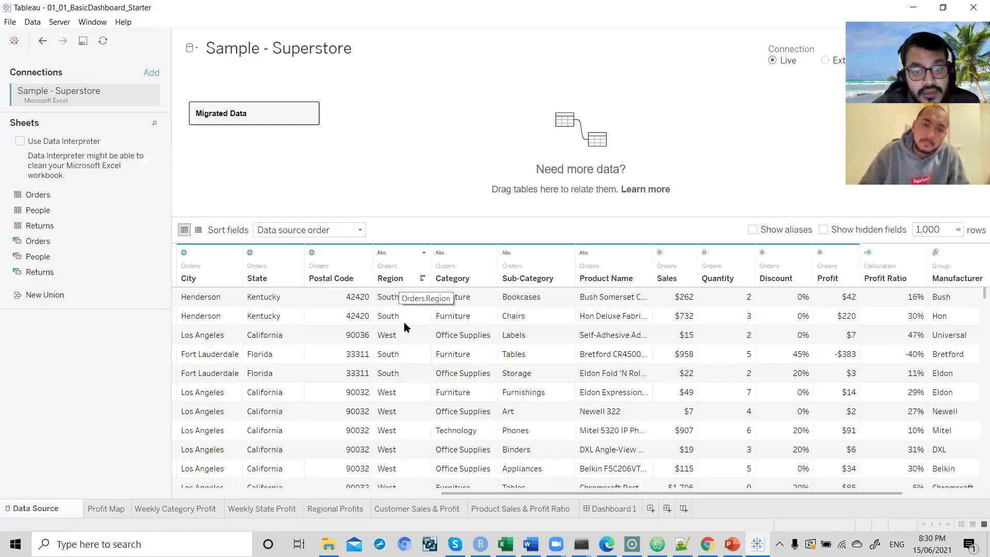
{"action": "left_click", "coordinate": [327, 510]}
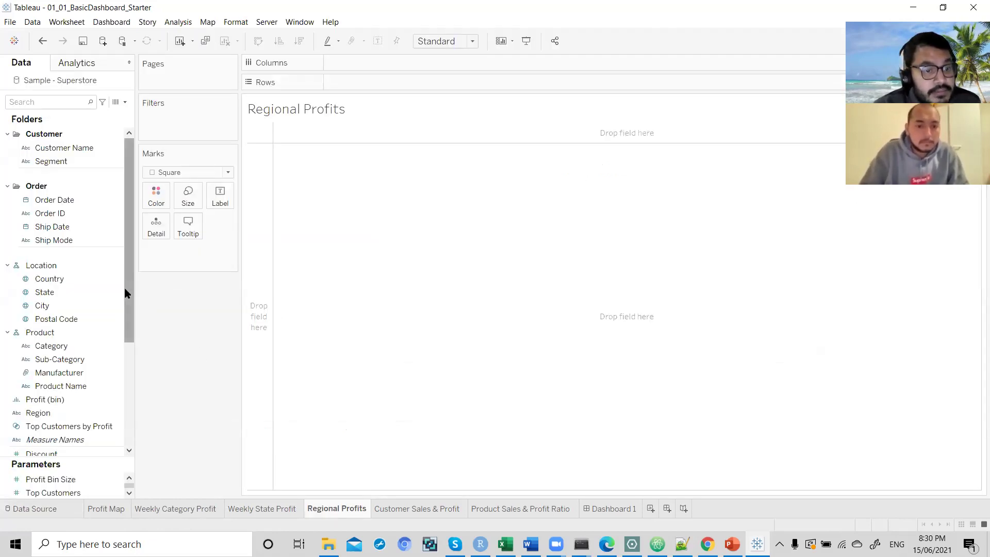
Place Region in the rows of the Regional Profits sheet and colour the squares by Profit.
{"action": "scroll", "coordinate": [126, 293], "scroll_direction": "down", "scroll_amount": 2}
{"action": "scroll", "coordinate": [126, 293], "scroll_direction": "up", "scroll_amount": 2}
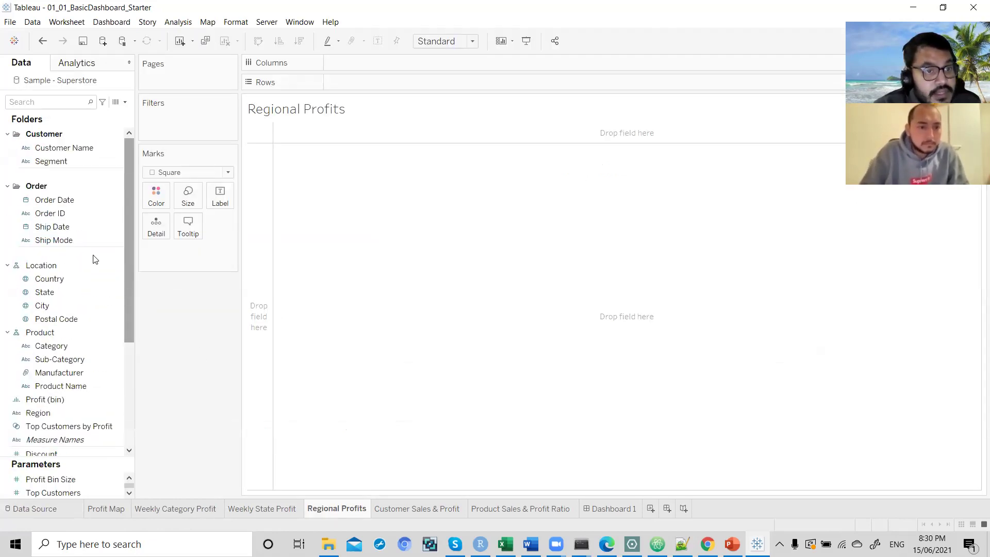
{"action": "left_click", "coordinate": [62, 305]}
{"action": "scroll", "coordinate": [62, 315], "scroll_direction": "down", "scroll_amount": 1}
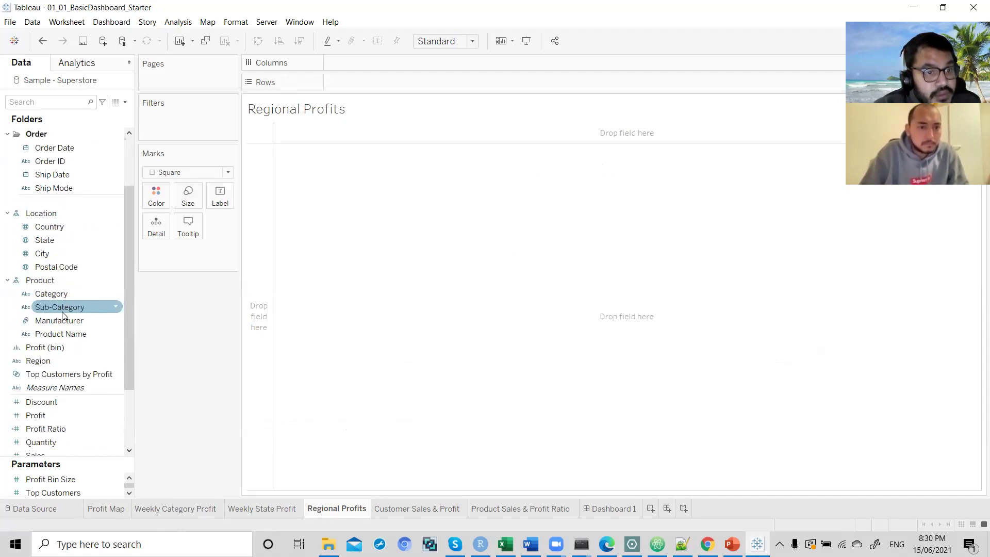
{"action": "left_click", "coordinate": [56, 360]}
{"action": "left_click_drag", "start_coordinate": [78, 344], "coordinate": [363, 86]}
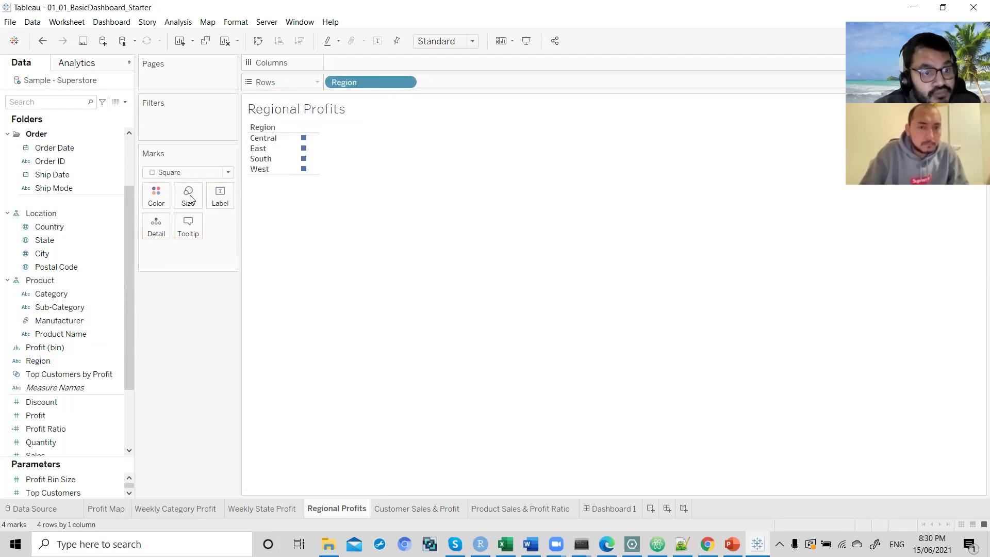
{"action": "left_click", "coordinate": [48, 416]}
{"action": "left_click_drag", "start_coordinate": [47, 417], "coordinate": [304, 158]}
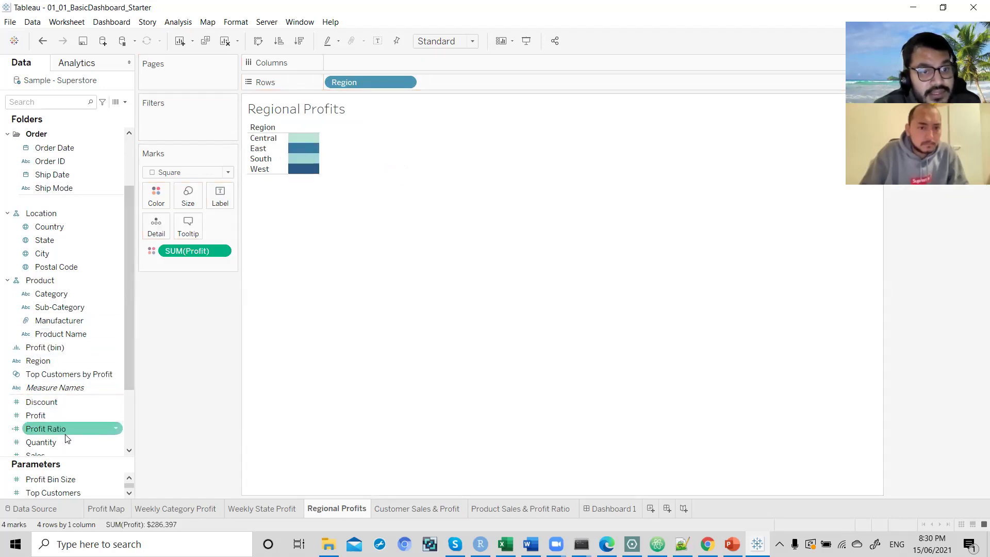
{"action": "mouse_move", "coordinate": [307, 142]}
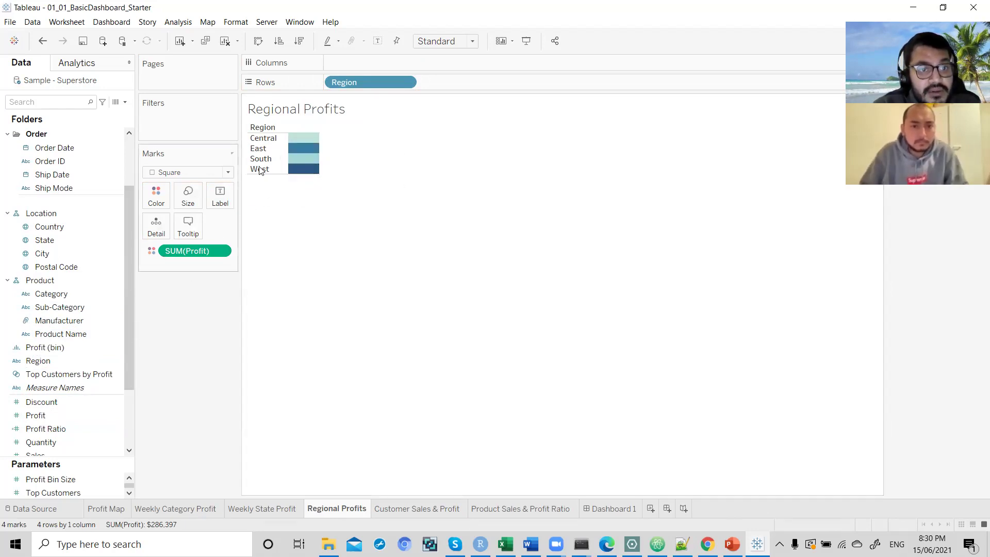
Label each region's square with its Profit.
{"action": "left_click", "coordinate": [220, 199]}
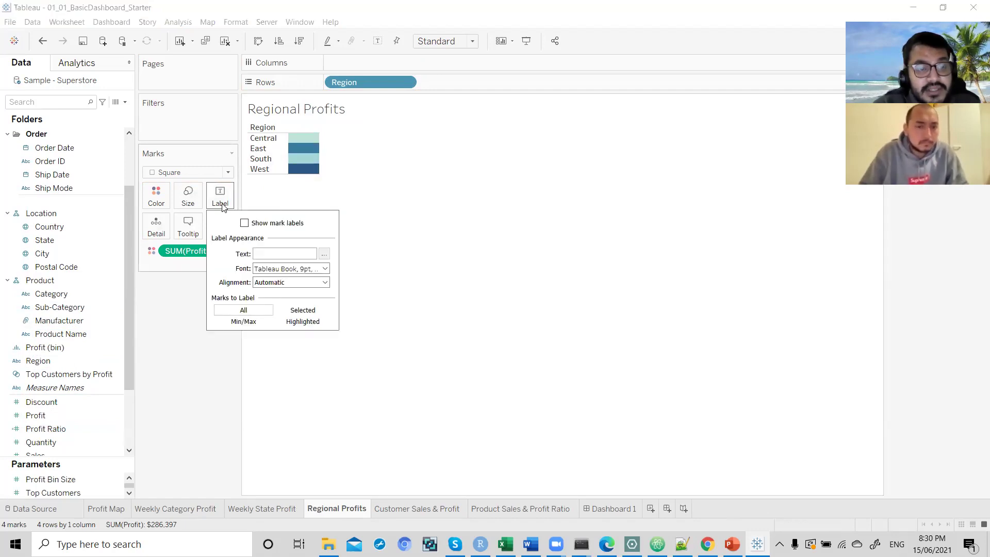
{"action": "left_click", "coordinate": [223, 207]}
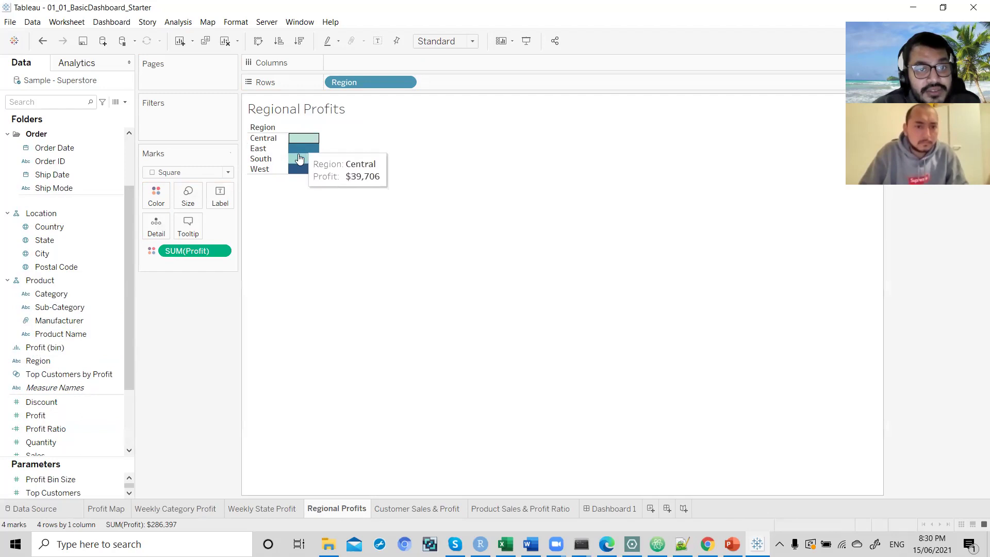
{"action": "left_click_drag", "start_coordinate": [34, 414], "coordinate": [217, 198]}
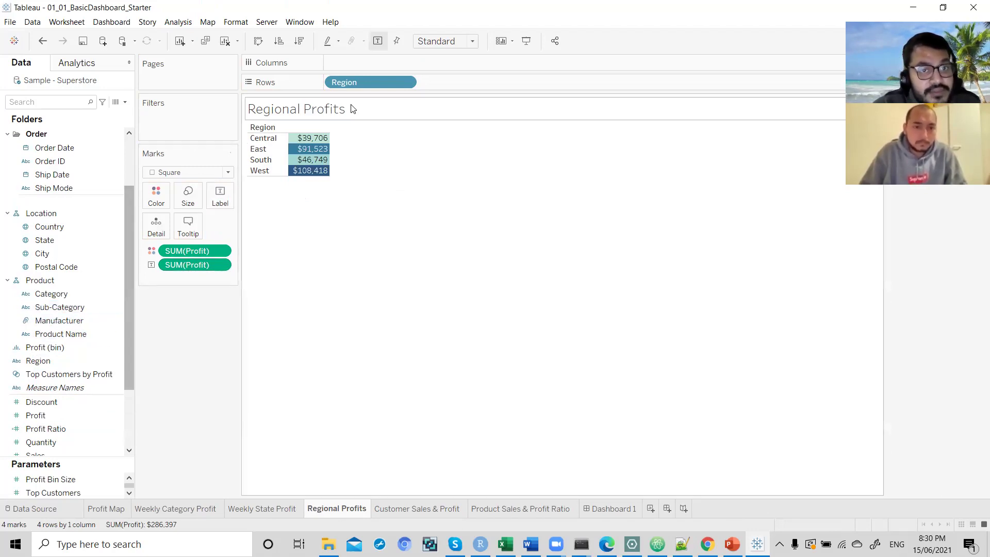
{"action": "mouse_move", "coordinate": [312, 135]}
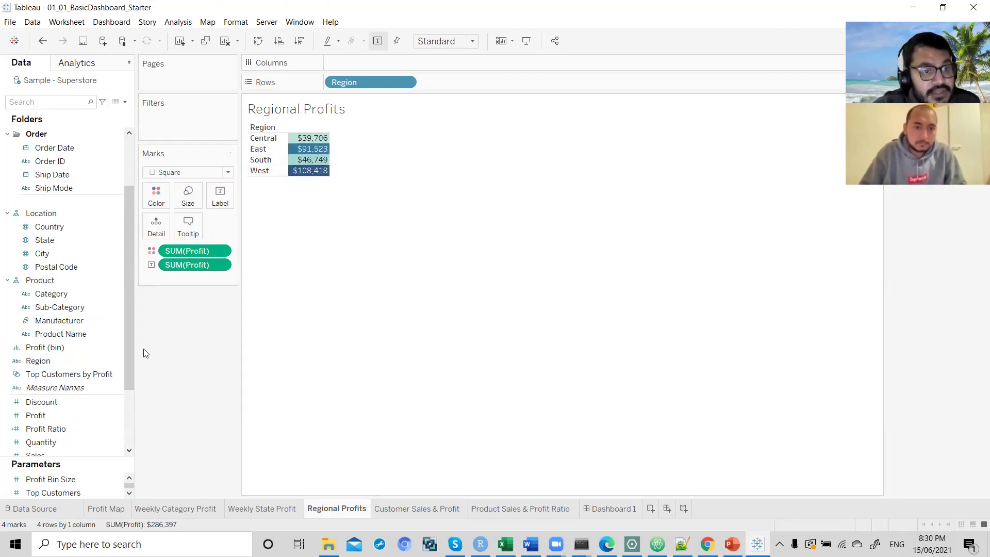
{"action": "left_click_drag", "start_coordinate": [126, 344], "coordinate": [129, 315]}
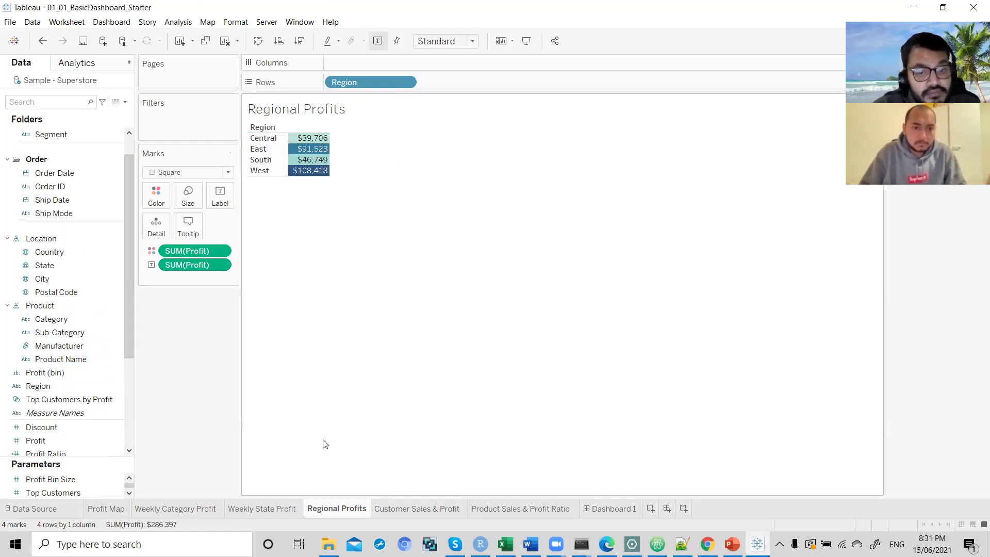
{"action": "left_click", "coordinate": [394, 507]}
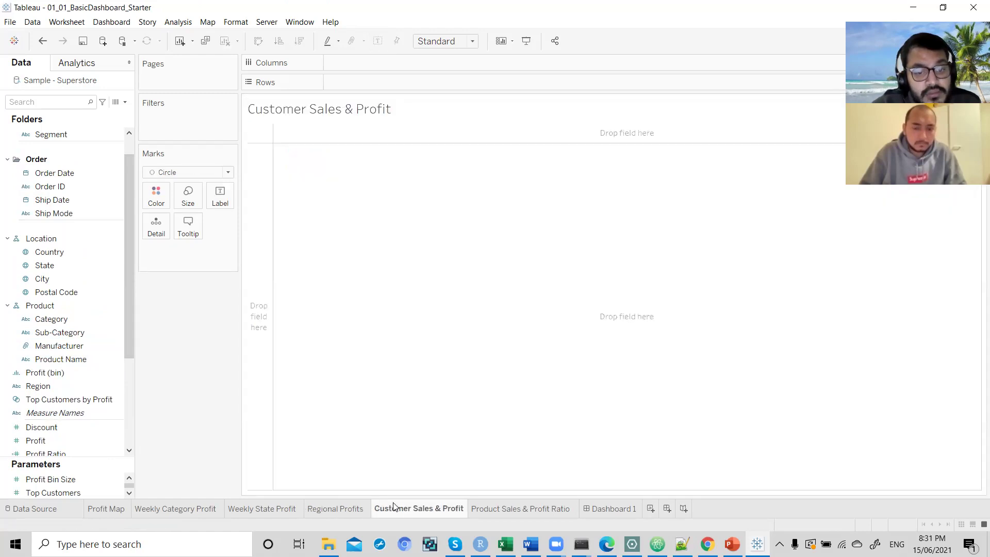
{"action": "left_click", "coordinate": [343, 512]}
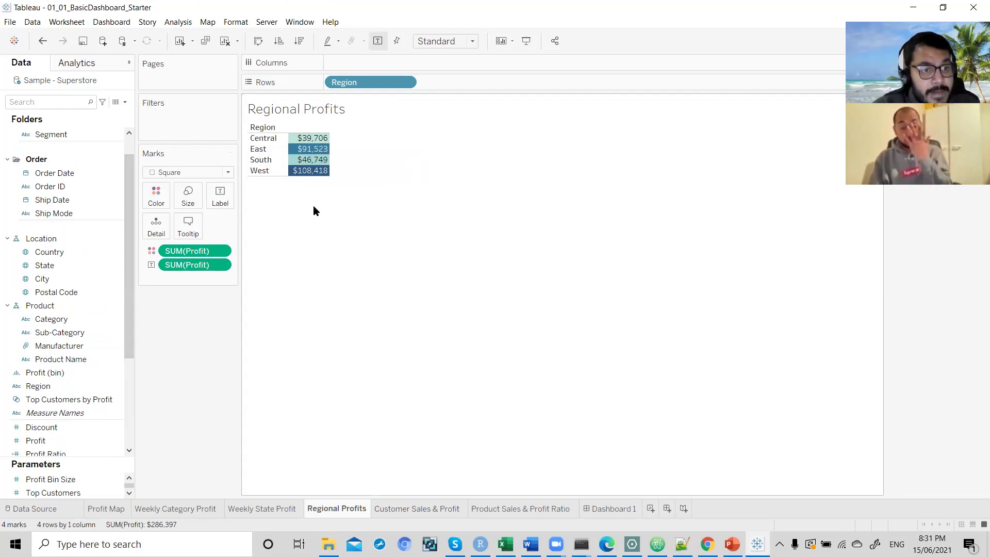
On the Customer Sales & Profit sheet, place Profit in the columns and Sales in the rows.
{"action": "left_click", "coordinate": [394, 510]}
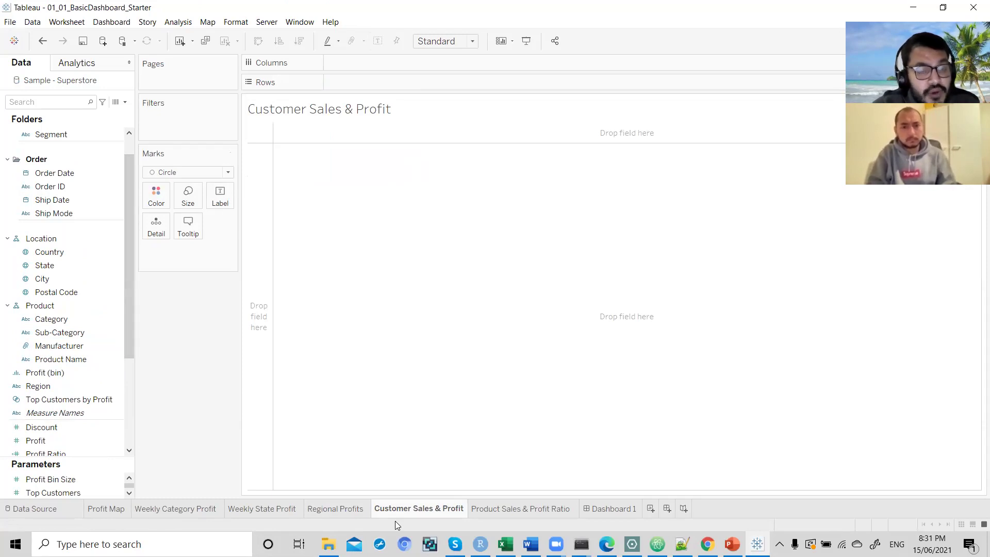
{"action": "scroll", "coordinate": [83, 379], "scroll_direction": "down", "scroll_amount": 3}
{"action": "left_click", "coordinate": [81, 383]}
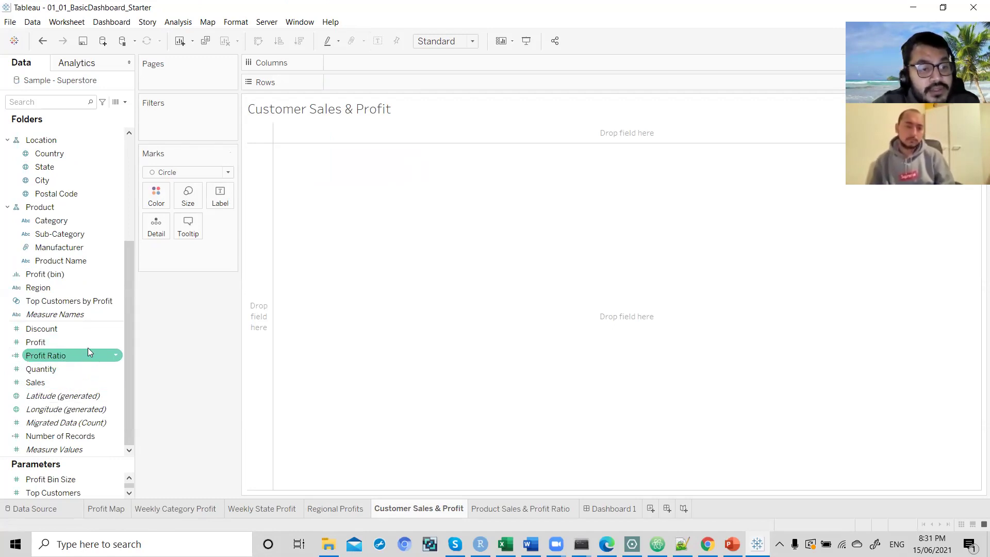
{"action": "left_click_drag", "start_coordinate": [87, 343], "coordinate": [394, 62]}
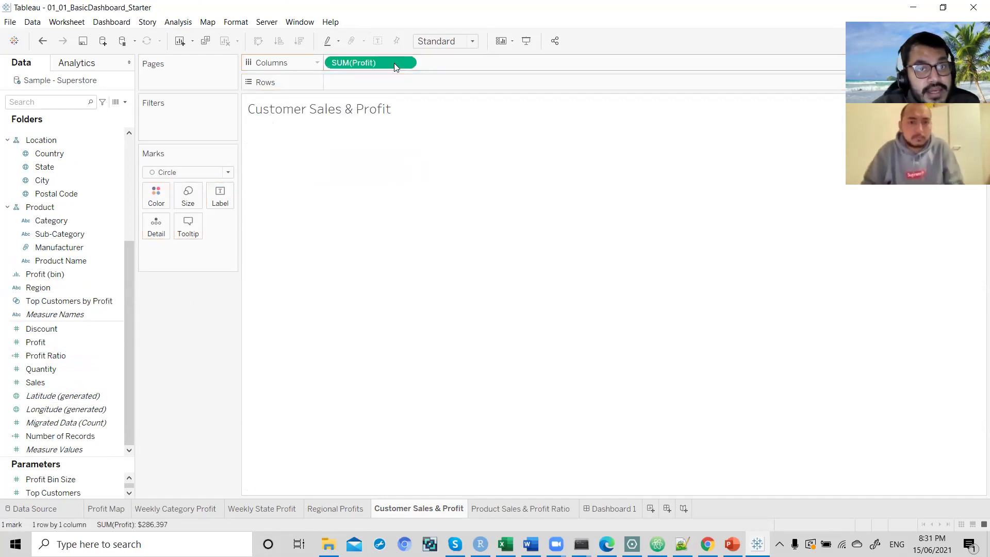
{"action": "left_click_drag", "start_coordinate": [240, 266], "coordinate": [368, 81]}
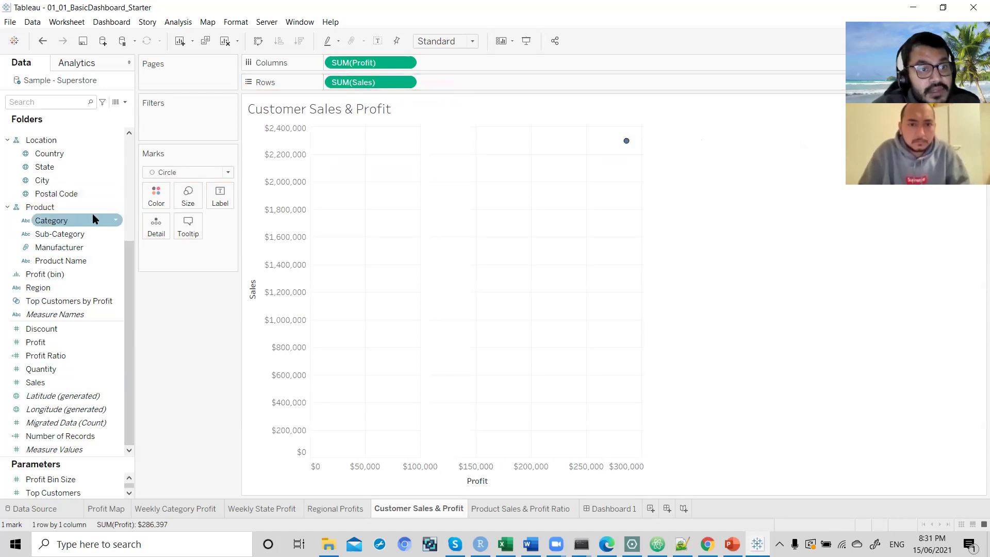
Add Customer Name as detail to the Customer Sales & Profit chart, giving one circle per customer.
{"action": "scroll", "coordinate": [95, 217], "scroll_direction": "up", "scroll_amount": 5}
{"action": "left_click", "coordinate": [94, 150]}
{"action": "left_click_drag", "start_coordinate": [95, 157], "coordinate": [164, 237]}
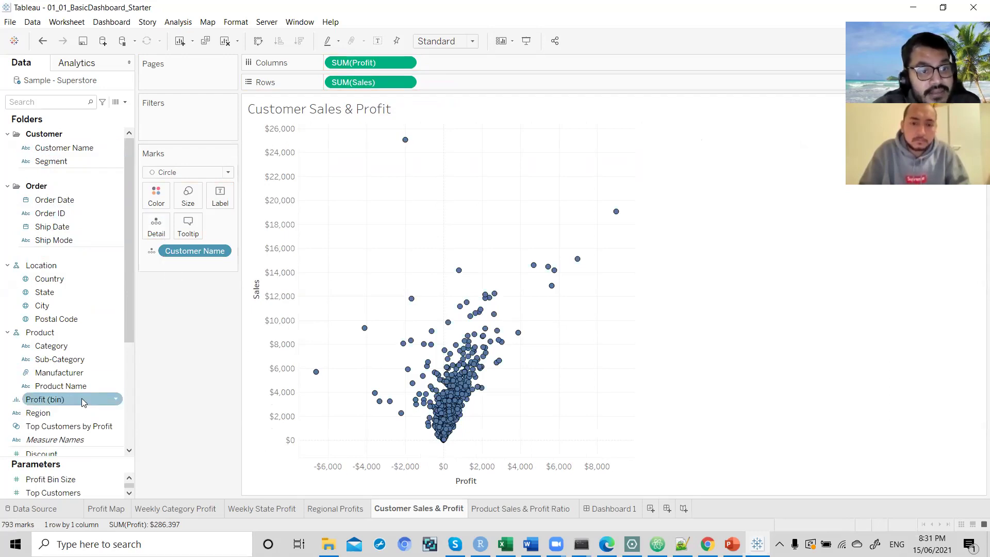
Colour the customer circles by Profit.
{"action": "left_click", "coordinate": [76, 363]}
{"action": "scroll", "coordinate": [76, 367], "scroll_direction": "down", "scroll_amount": 1}
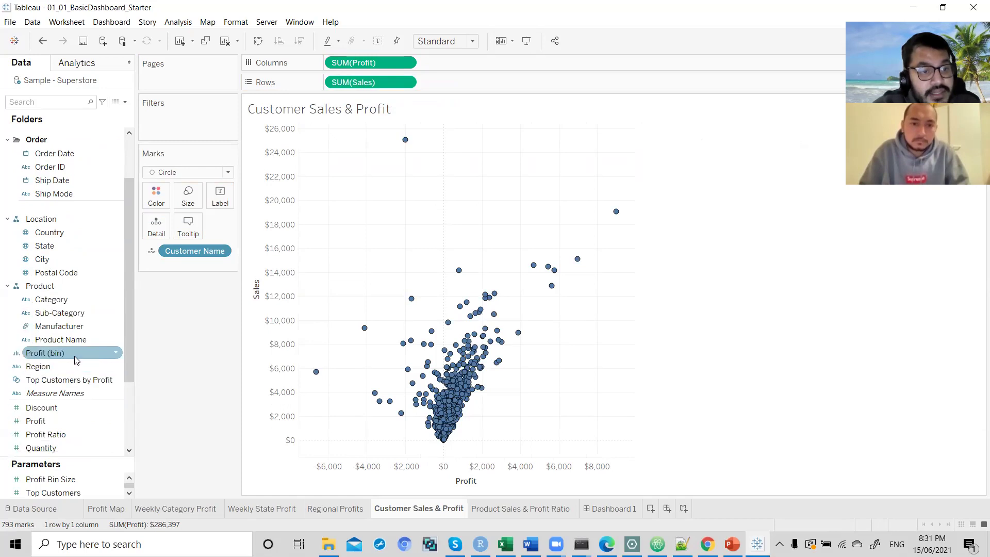
{"action": "left_click", "coordinate": [77, 352]}
{"action": "scroll", "coordinate": [77, 351], "scroll_direction": "down", "scroll_amount": 2}
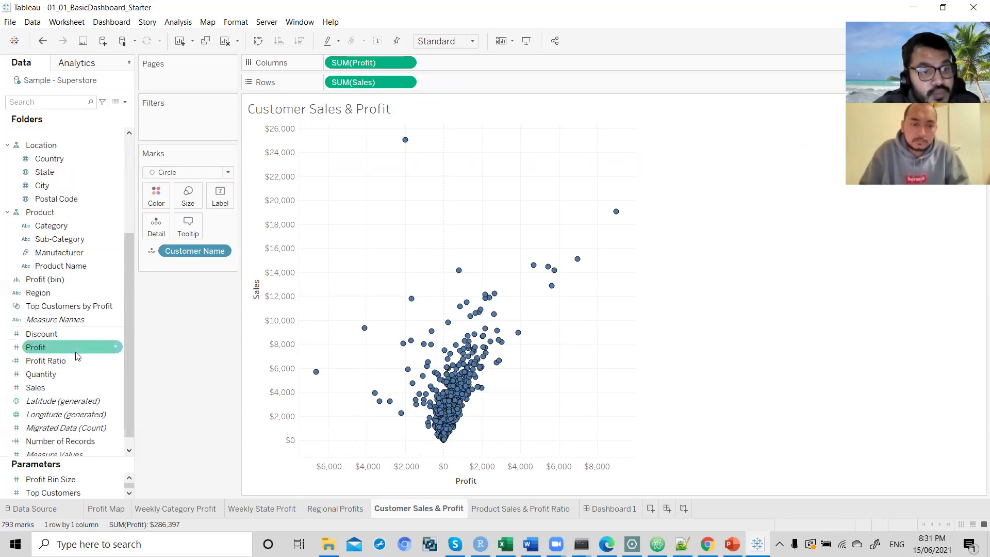
{"action": "left_click", "coordinate": [75, 344]}
{"action": "left_click_drag", "start_coordinate": [75, 342], "coordinate": [166, 198]}
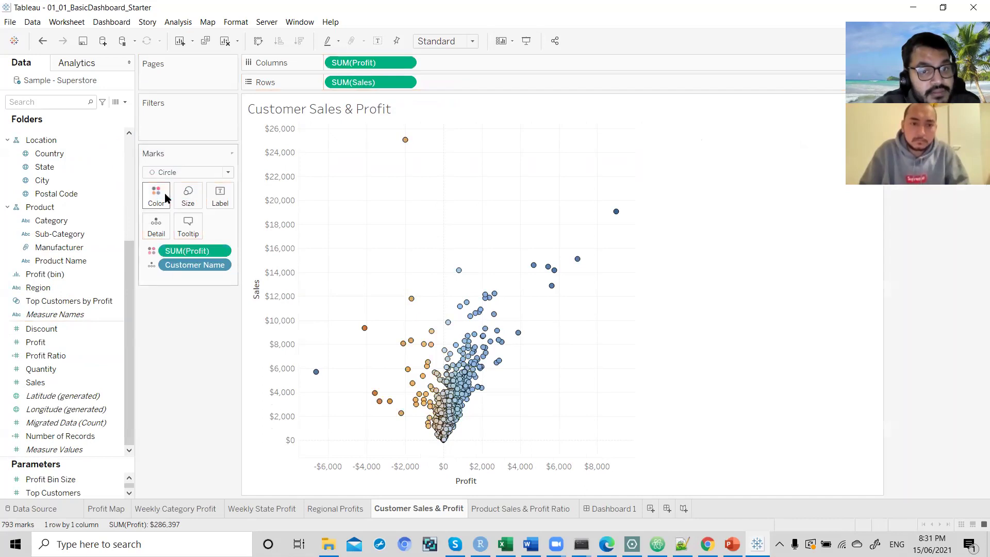
{"action": "left_click", "coordinate": [63, 342]}
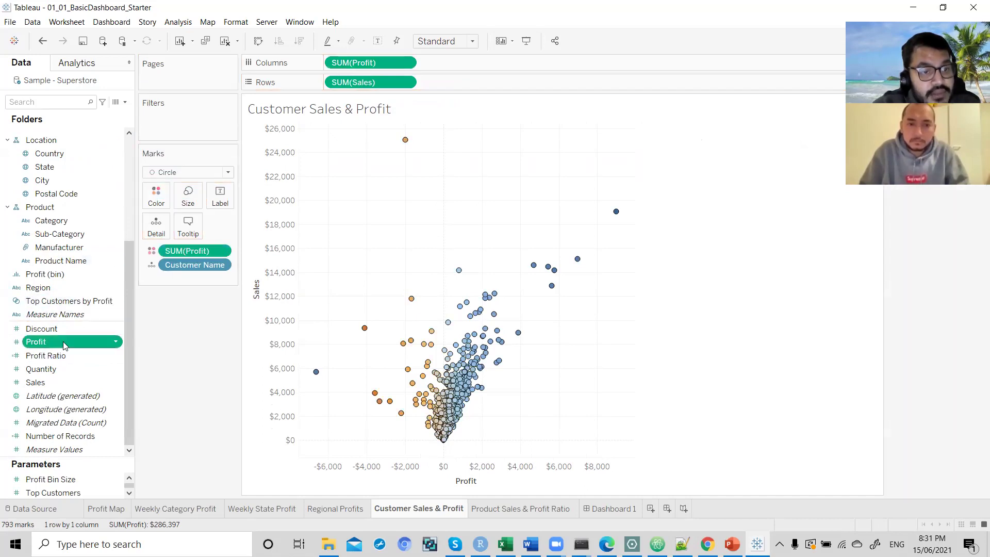
{"action": "double_click", "coordinate": [63, 342]}
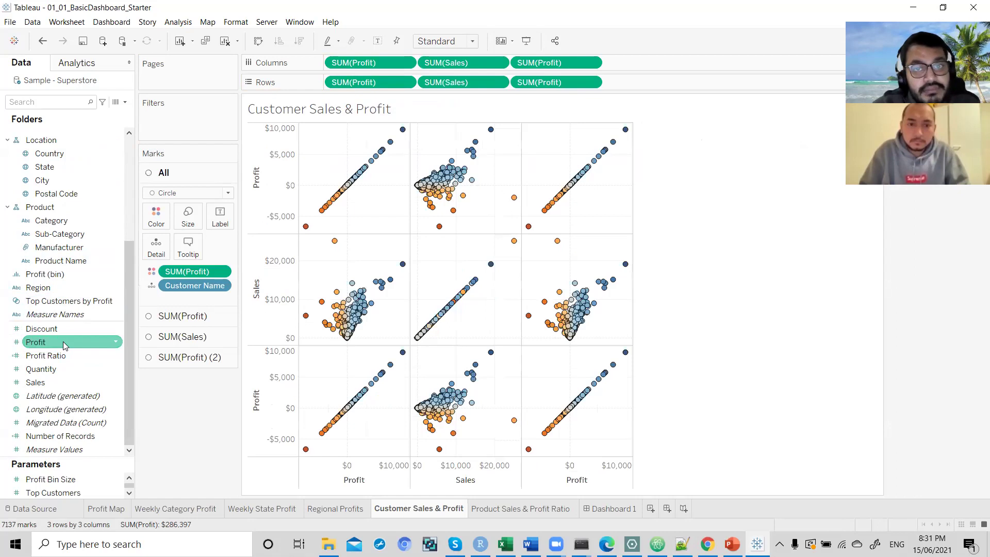
{"action": "left_click", "coordinate": [211, 380]}
{"action": "key", "text": "ctrl+z"}
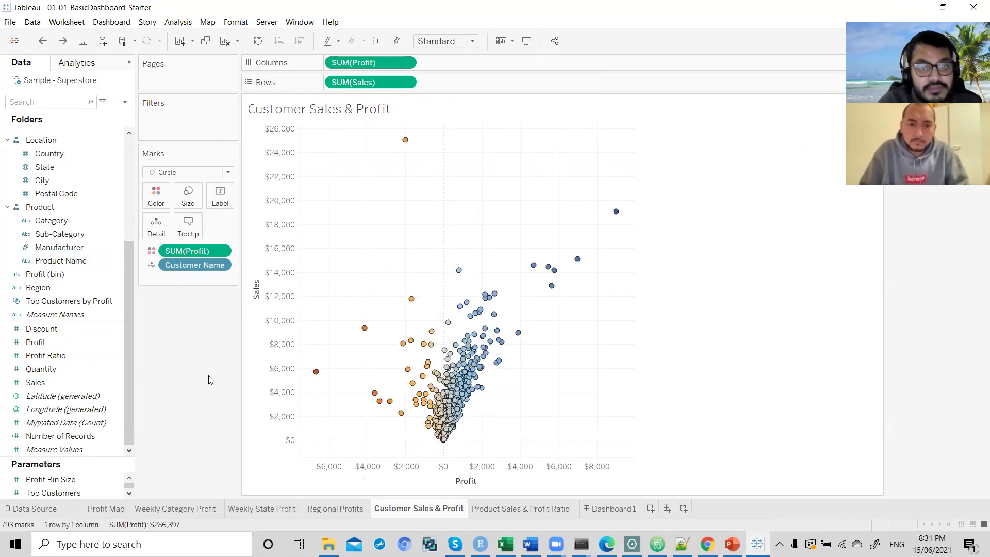
Size the customer circles by Quantity and make them slightly smaller overall.
{"action": "left_click_drag", "start_coordinate": [58, 370], "coordinate": [187, 197]}
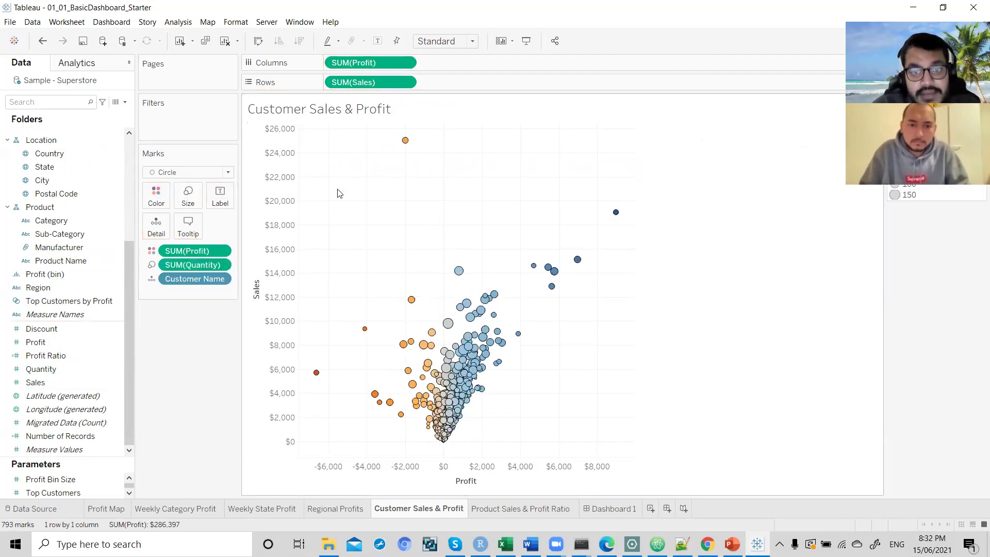
{"action": "mouse_move", "coordinate": [405, 148]}
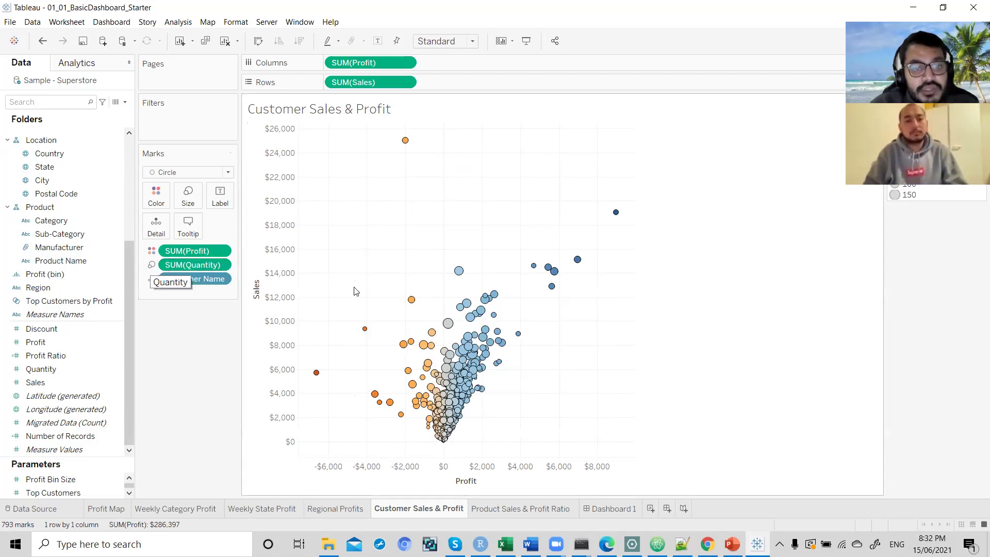
{"action": "mouse_move", "coordinate": [446, 378]}
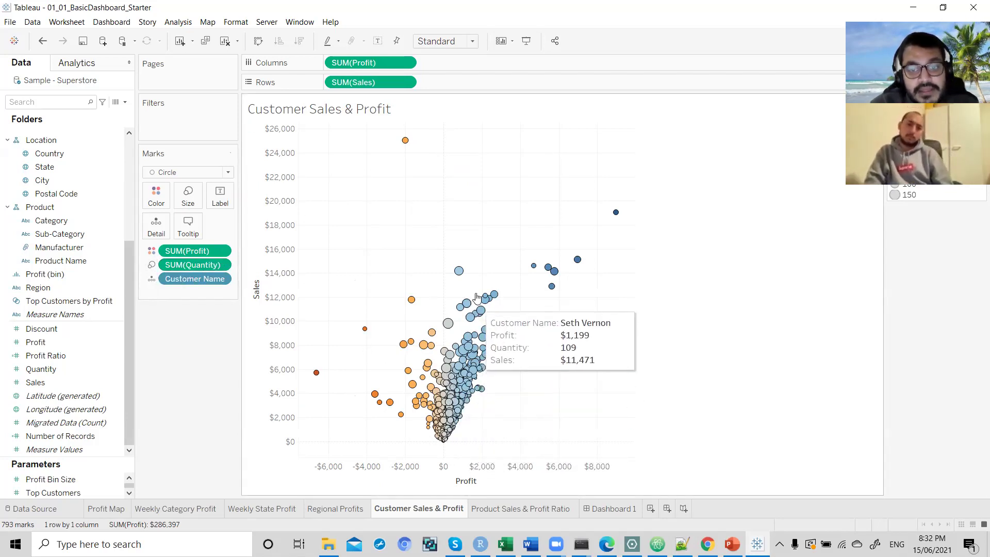
{"action": "mouse_move", "coordinate": [616, 215]}
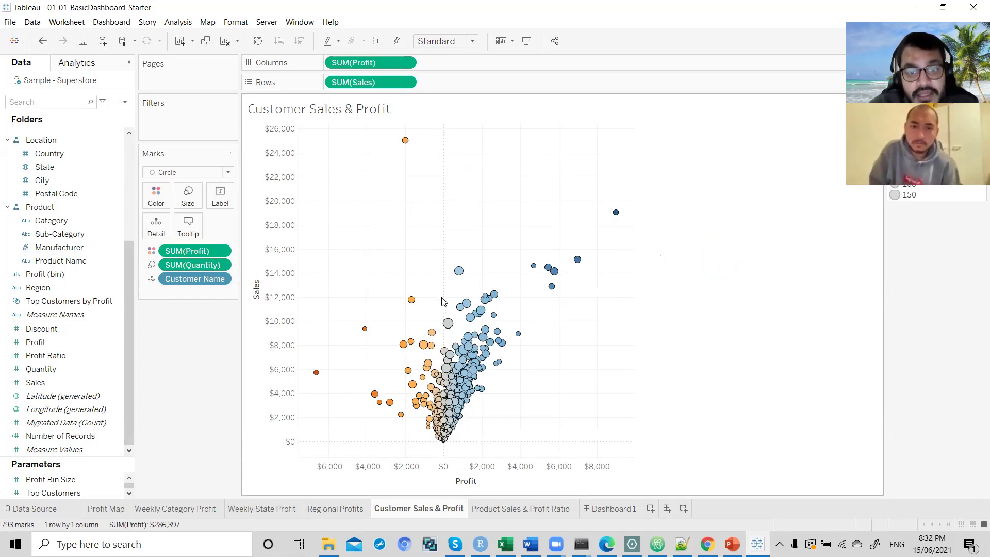
{"action": "mouse_move", "coordinate": [447, 324]}
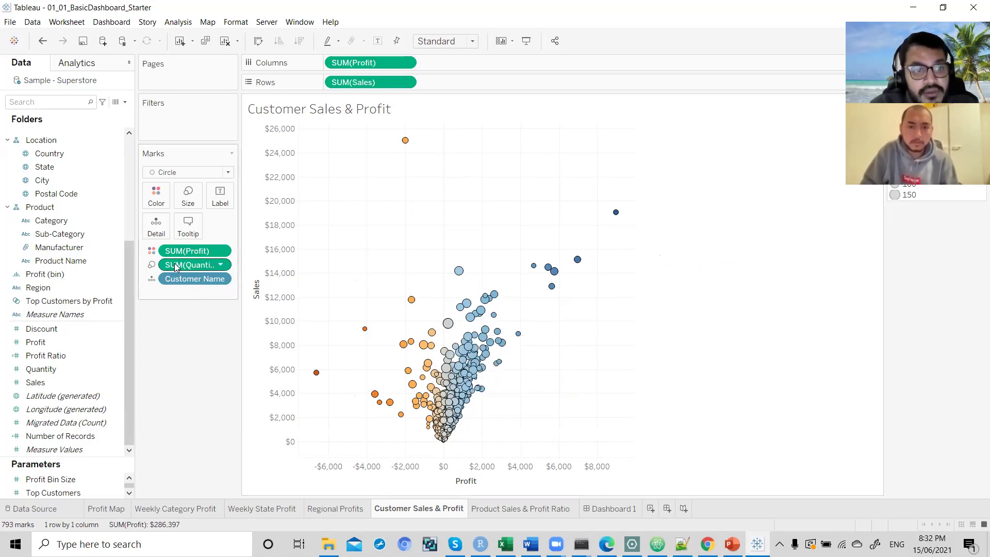
{"action": "left_click", "coordinate": [186, 204]}
{"action": "mouse_move", "coordinate": [205, 225]}
{"action": "left_mouse_down"}
{"action": "mouse_move", "coordinate": [237, 226]}
{"action": "mouse_move", "coordinate": [202, 231]}
{"action": "left_mouse_up"}
{"action": "left_click", "coordinate": [224, 367]}
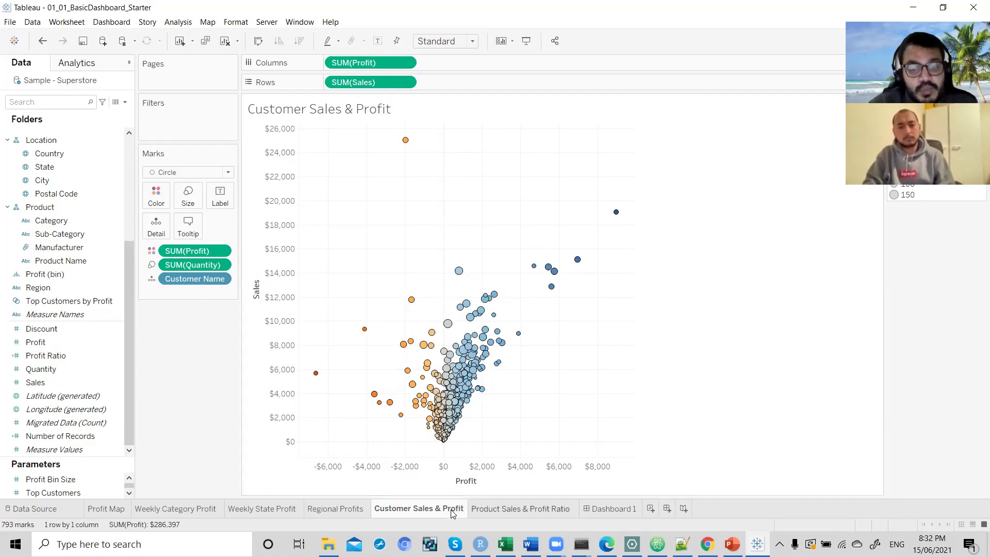
On the Product Sales & Profit Ratio sheet, place Product Name in the columns and Sales in the rows.
{"action": "key", "text": "ctrl+Tab"}
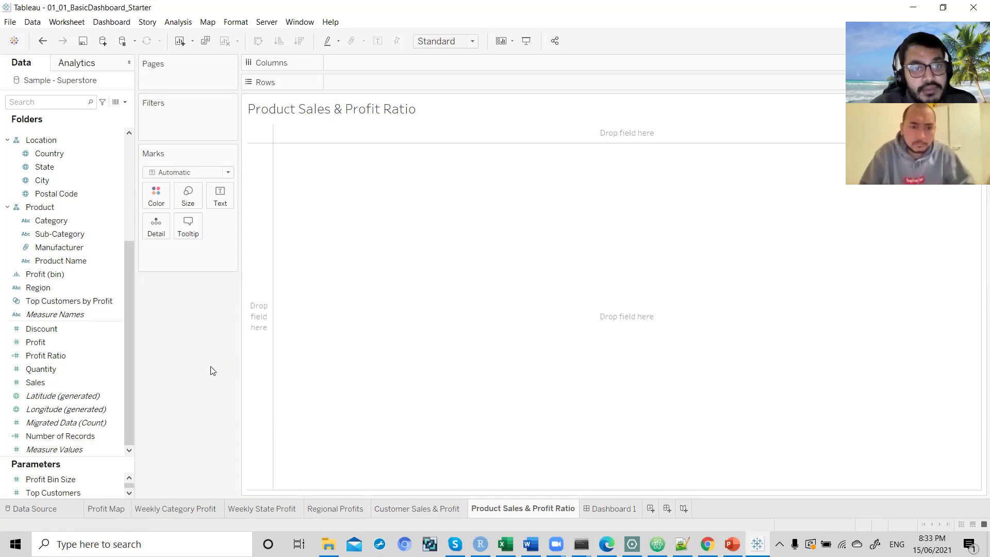
{"action": "left_click_drag", "start_coordinate": [129, 287], "coordinate": [133, 178]}
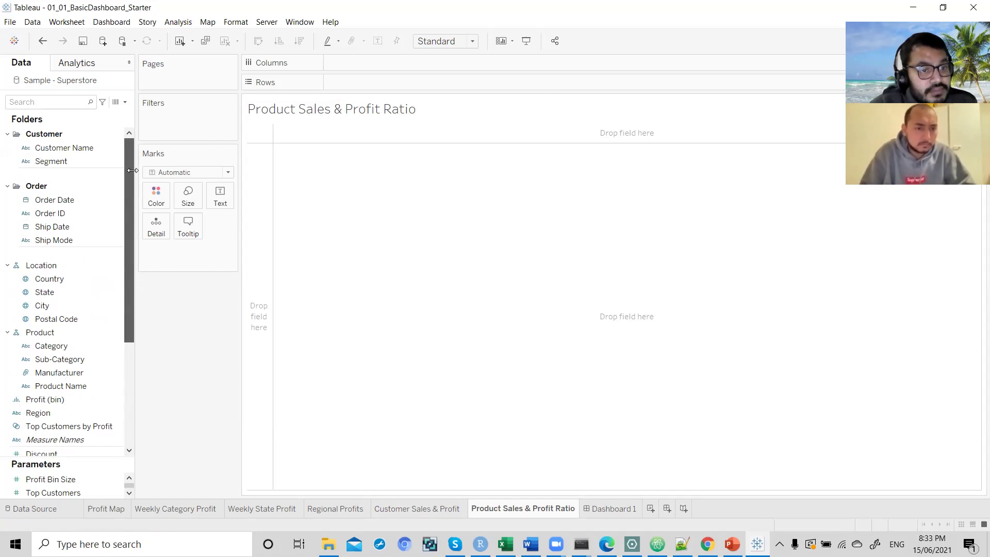
{"action": "left_click_drag", "start_coordinate": [62, 390], "coordinate": [366, 62]}
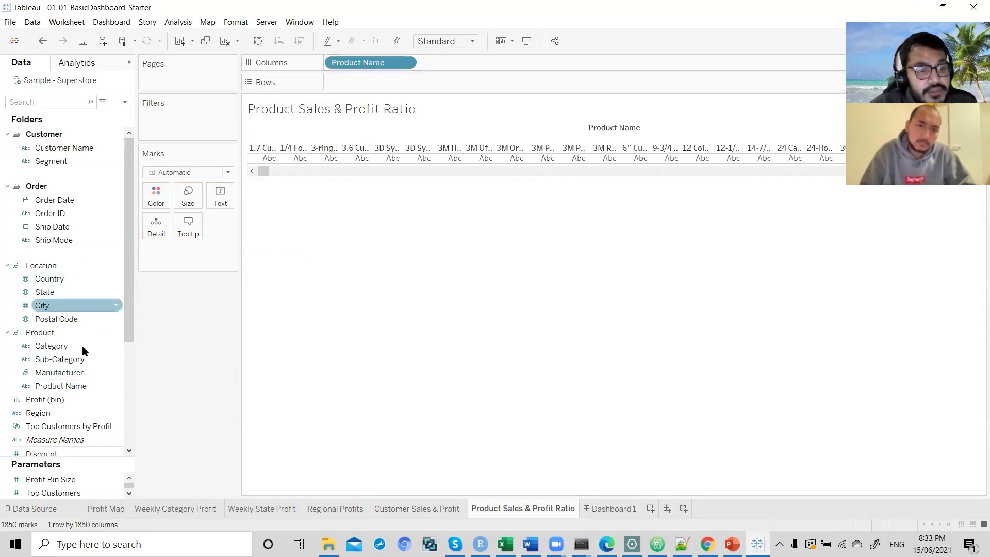
{"action": "scroll", "coordinate": [67, 369], "scroll_direction": "down", "scroll_amount": 3}
{"action": "left_click_drag", "start_coordinate": [66, 382], "coordinate": [474, 80]}
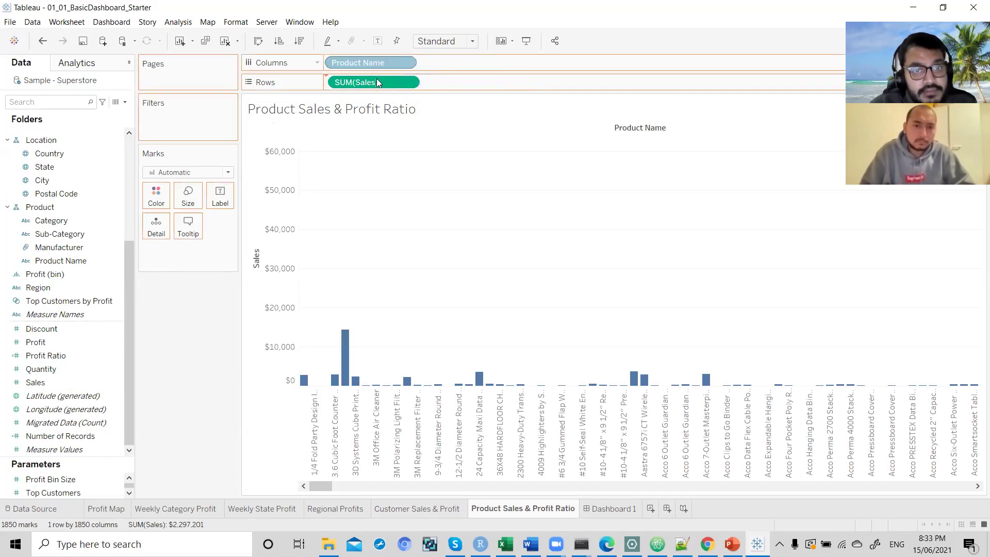
Swap the two fields so that Sales is in the columns and Product Name is in the rows.
{"action": "mouse_move", "coordinate": [375, 79]}
{"action": "left_mouse_down"}
{"action": "mouse_move", "coordinate": [378, 58]}
{"action": "mouse_move", "coordinate": [494, 78]}
{"action": "left_mouse_up"}
{"action": "left_click_drag", "start_coordinate": [396, 67], "coordinate": [446, 85]}
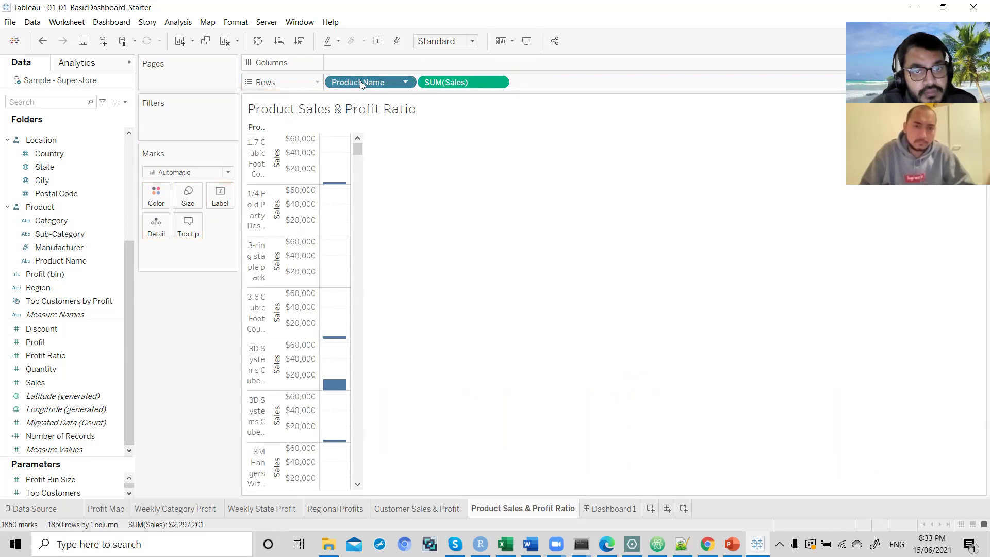
{"action": "left_click_drag", "start_coordinate": [443, 82], "coordinate": [376, 62]}
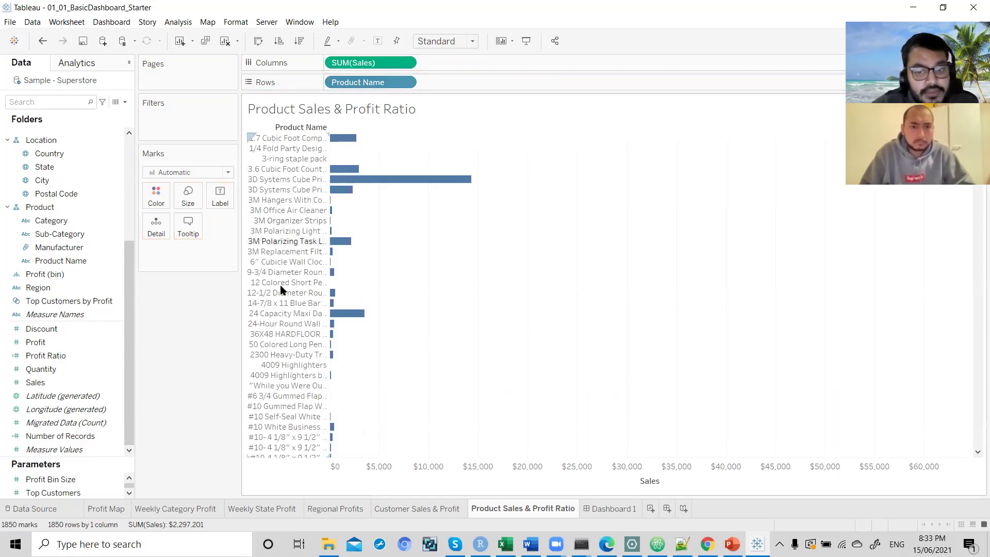
Colour the product bars by Profit Ratio and sort the products by Sales in descending order.
{"action": "left_click", "coordinate": [75, 356]}
{"action": "left_click_drag", "start_coordinate": [75, 356], "coordinate": [158, 201]}
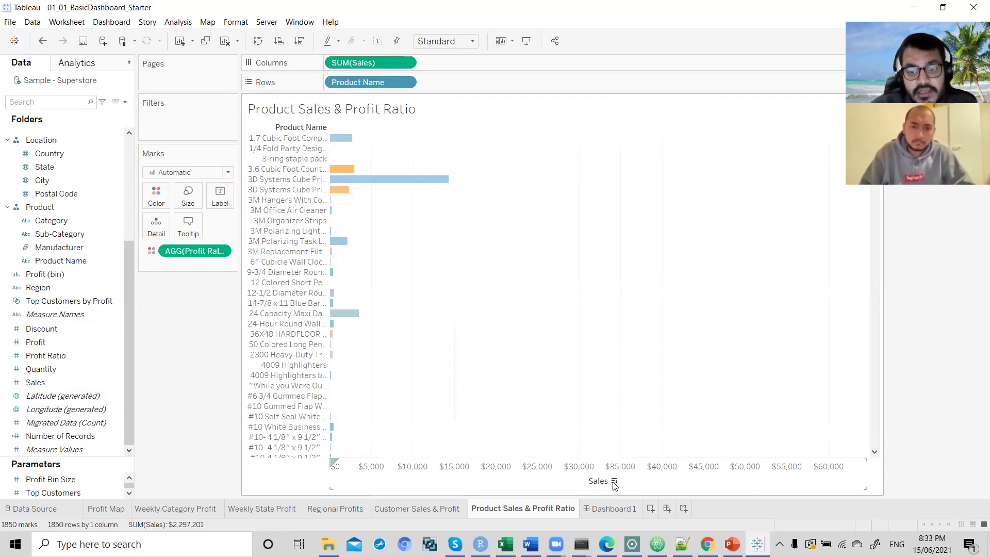
{"action": "left_click", "coordinate": [615, 481]}
{"action": "left_click", "coordinate": [615, 481]}
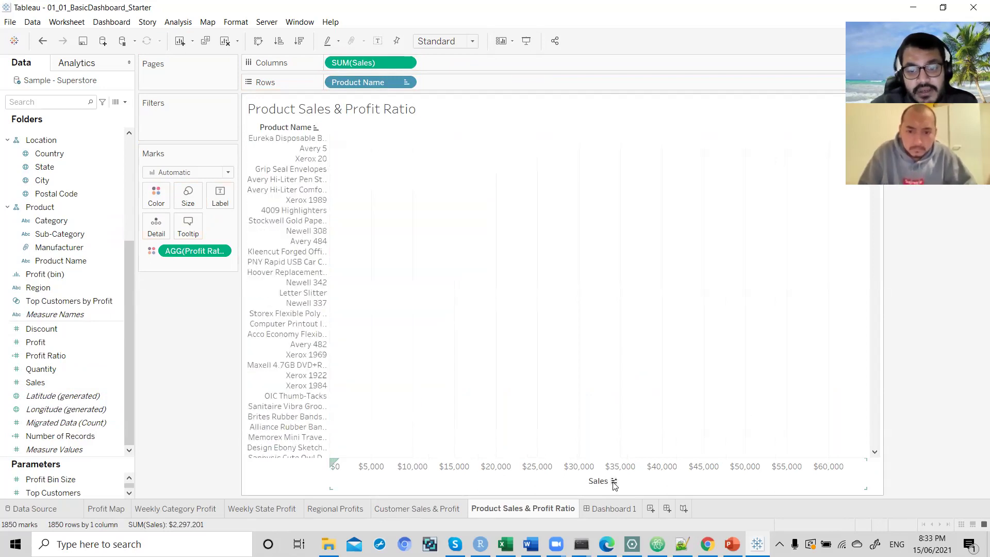
{"action": "left_click", "coordinate": [615, 481]}
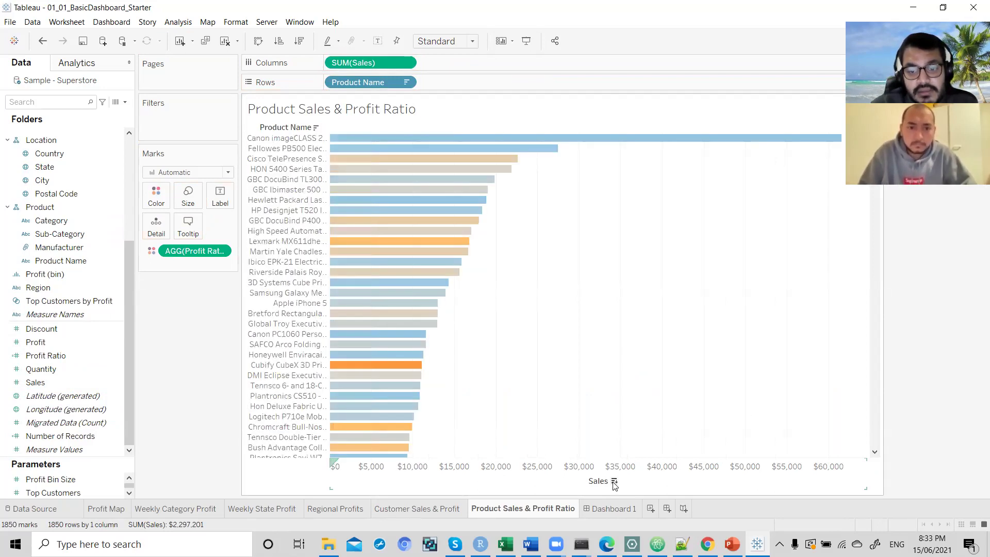
{"action": "left_click", "coordinate": [615, 482]}
{"action": "left_click", "coordinate": [614, 482]}
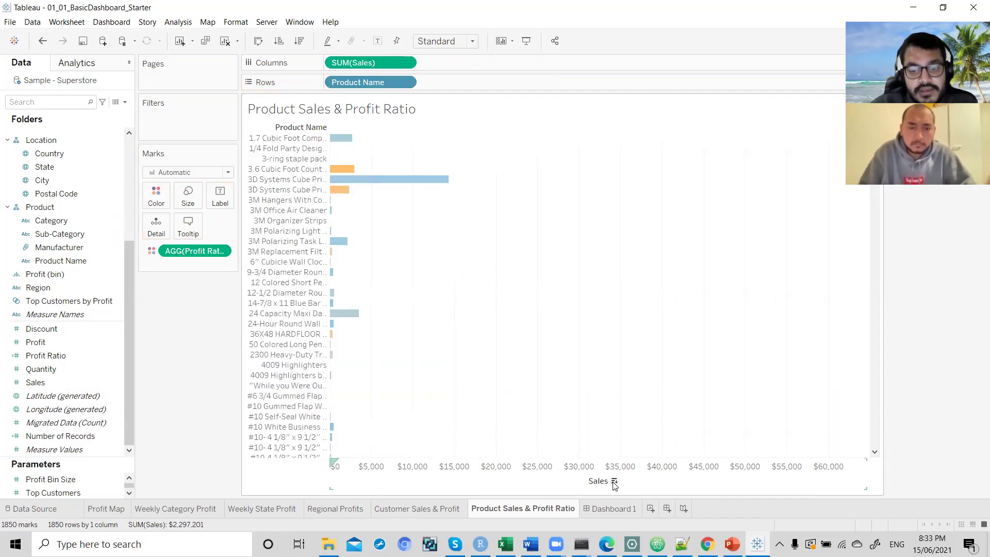
{"action": "left_click", "coordinate": [614, 481]}
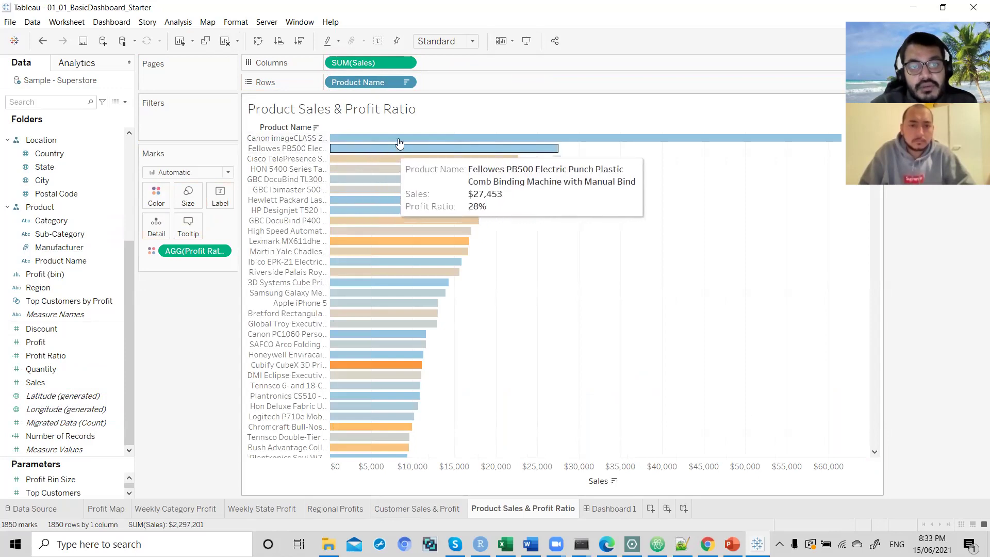
{"action": "mouse_move", "coordinate": [422, 148]}
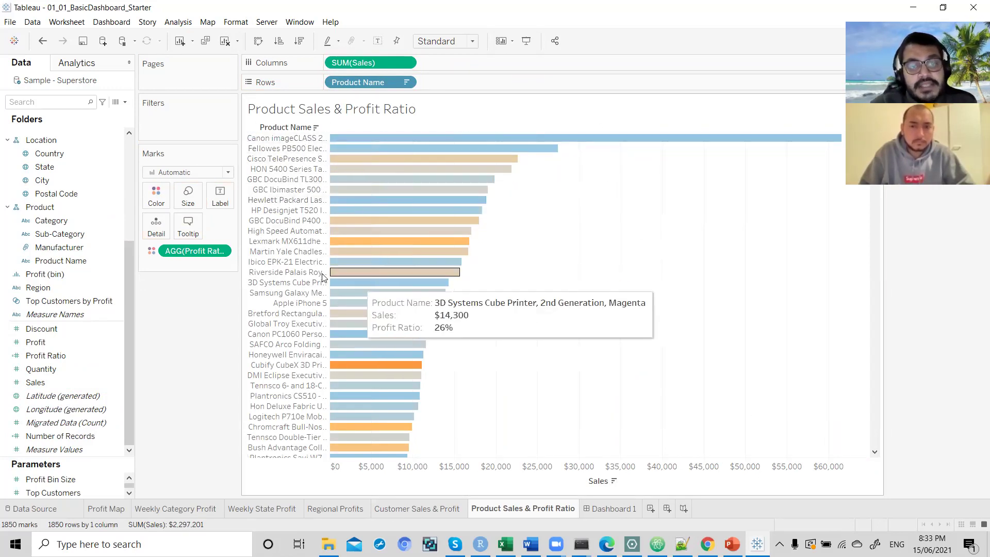
{"action": "mouse_move", "coordinate": [425, 377]}
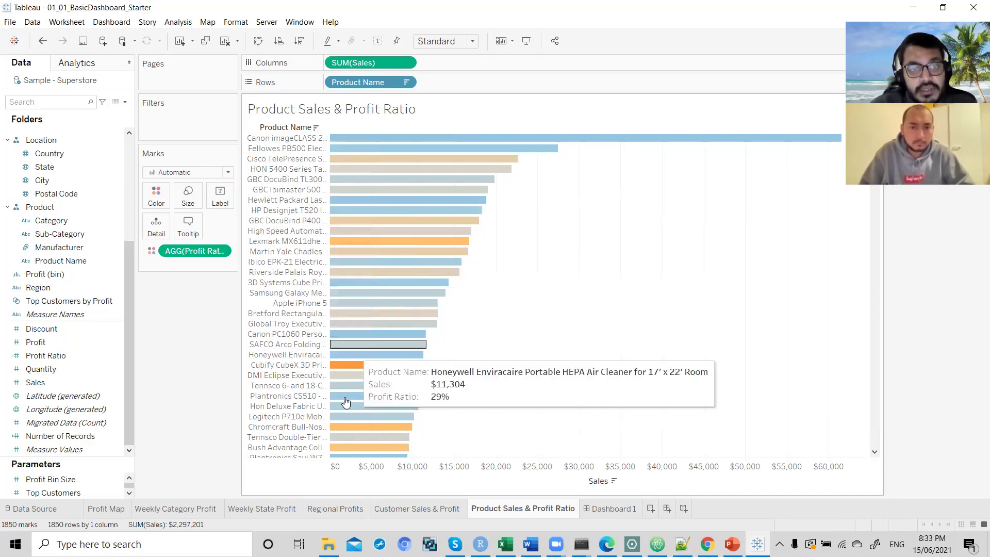
{"action": "mouse_move", "coordinate": [381, 441]}
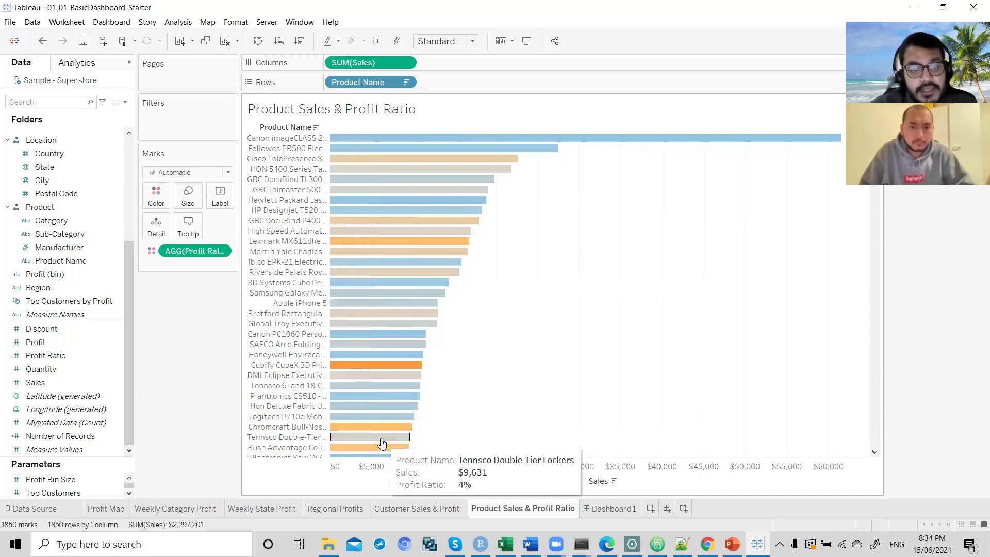
Review the worksheets in order from Profit Map to Product Sales & Profit Ratio and open Dashboard 1.
{"action": "left_click", "coordinate": [111, 509]}
{"action": "left_click", "coordinate": [179, 512]}
{"action": "left_click", "coordinate": [258, 511]}
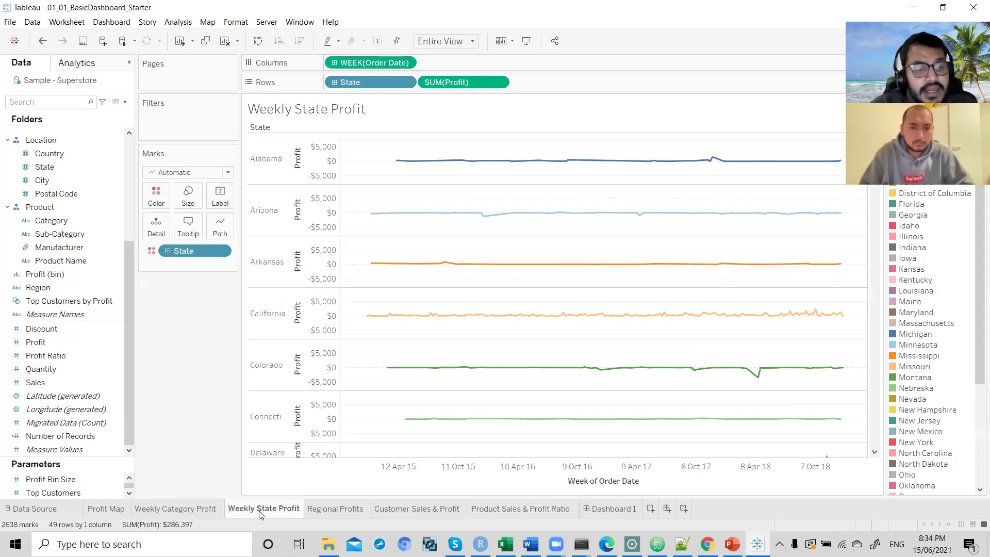
{"action": "left_click", "coordinate": [347, 510]}
{"action": "left_click", "coordinate": [393, 507]}
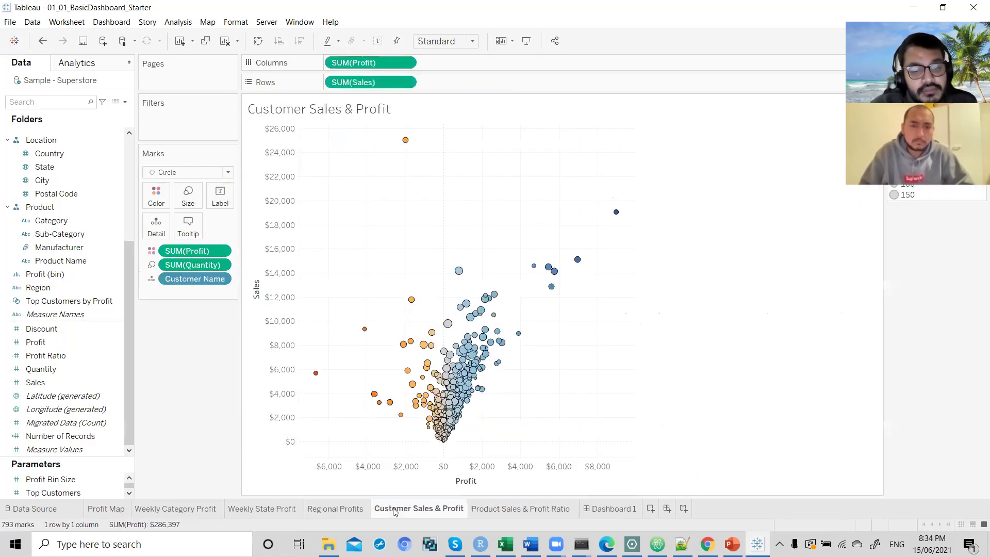
{"action": "left_click", "coordinate": [486, 509]}
{"action": "left_click", "coordinate": [607, 509]}
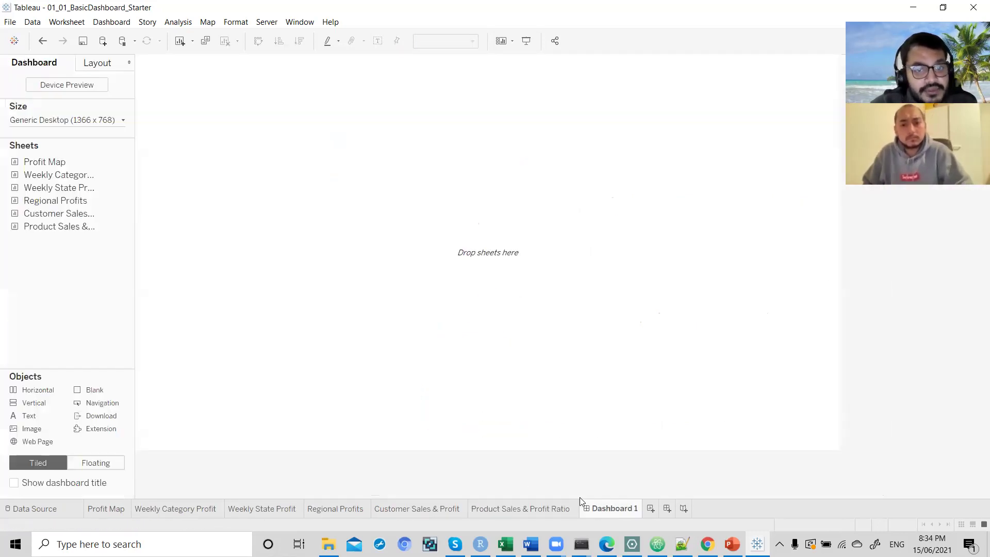
Review the worksheets in reverse from Product Sales & Profit Ratio to Profit Map, ending on Weekly Category Profit.
{"action": "mouse_move", "coordinate": [98, 166]}
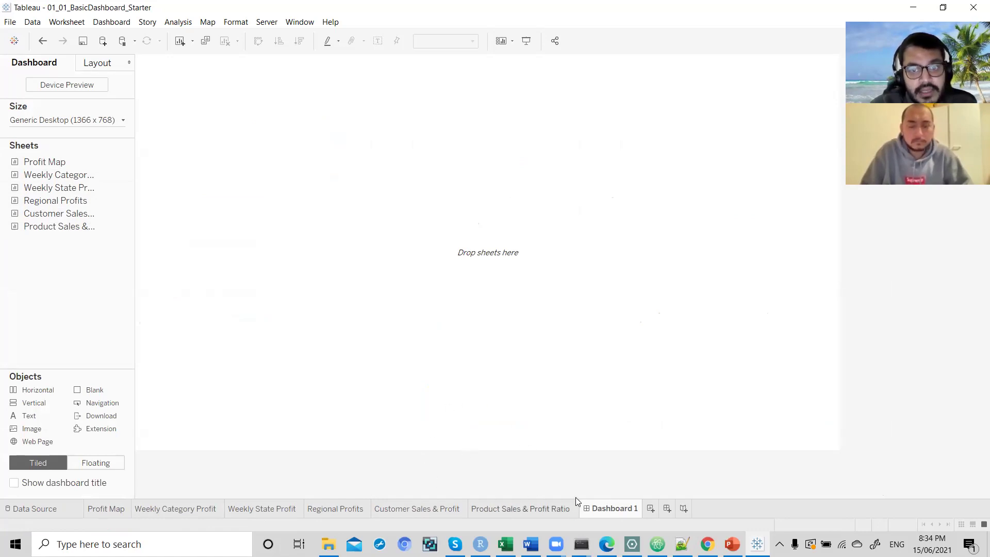
{"action": "left_click", "coordinate": [530, 508]}
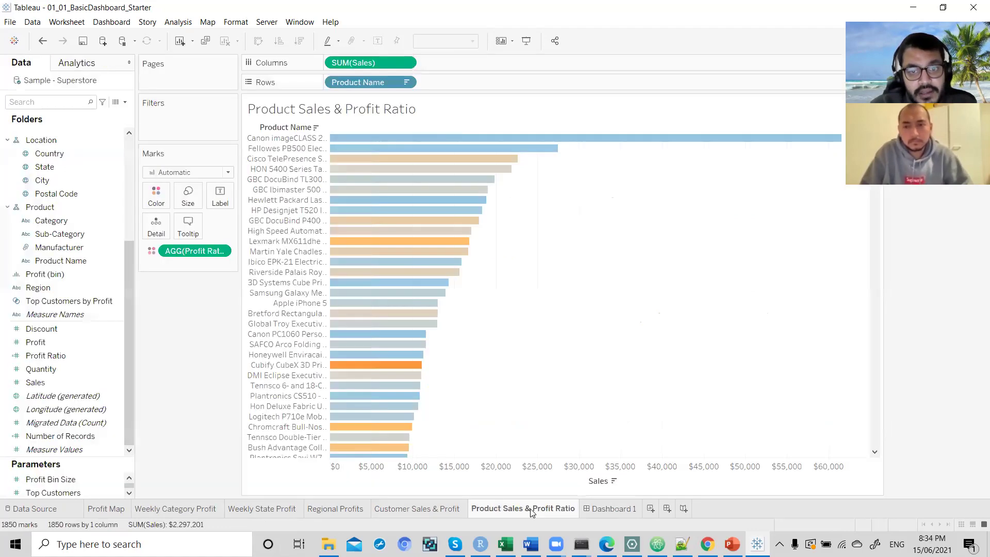
{"action": "left_click", "coordinate": [454, 509]}
{"action": "left_click", "coordinate": [361, 509]}
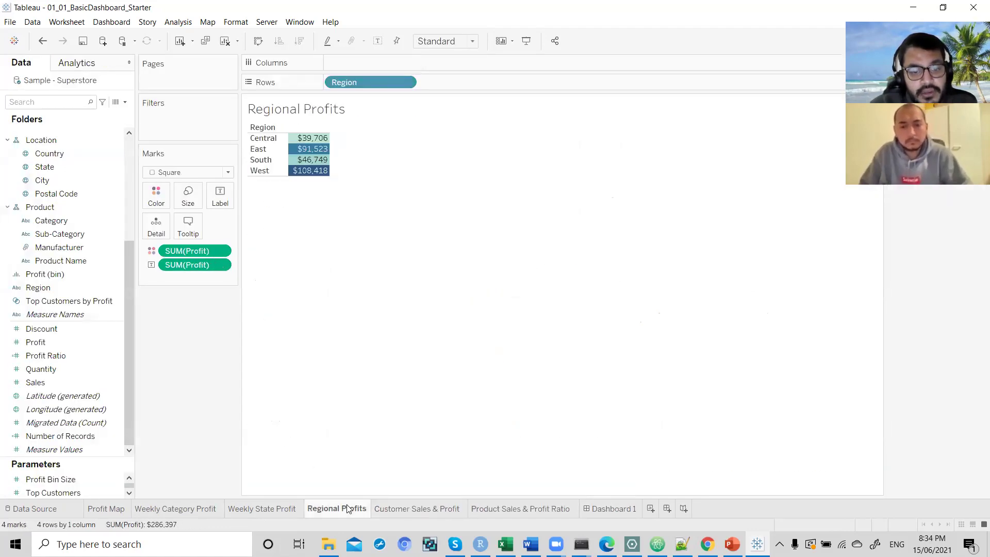
{"action": "left_click", "coordinate": [269, 505]}
{"action": "left_click", "coordinate": [203, 508]}
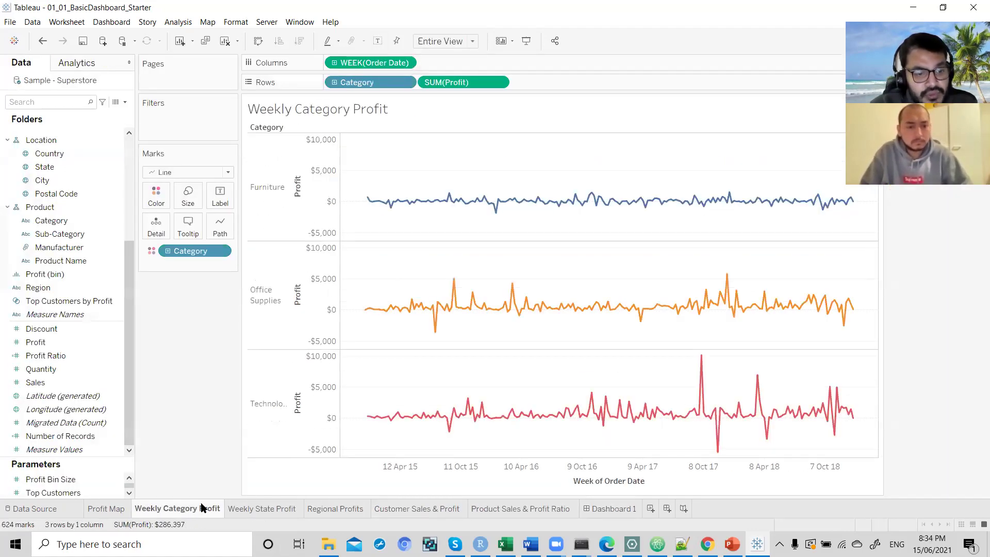
{"action": "left_click", "coordinate": [124, 509]}
{"action": "left_click", "coordinate": [172, 513]}
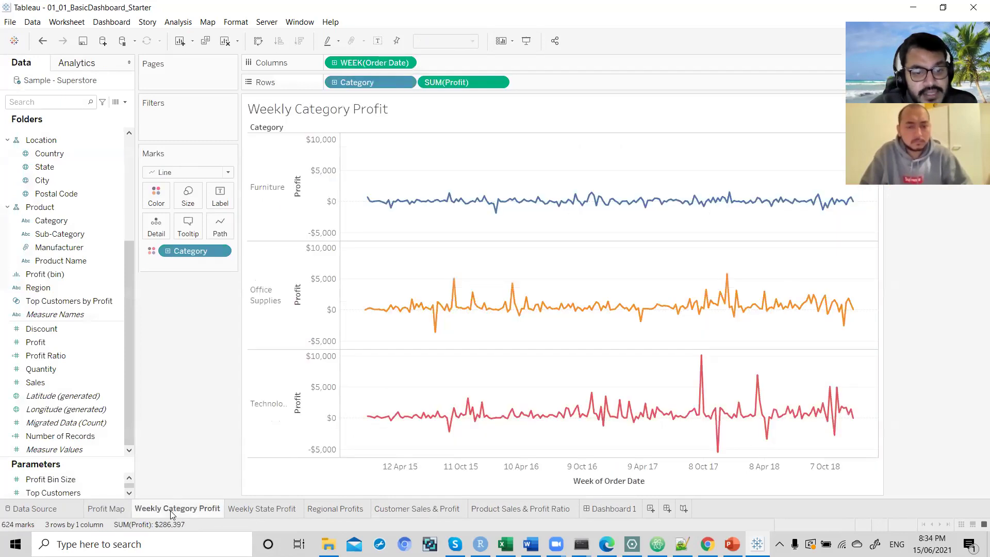
Check Weekly State Profit and the data source, and review every worksheet in order from Profit Map to Product Sales & Profit Ratio.
{"action": "left_click", "coordinate": [260, 510]}
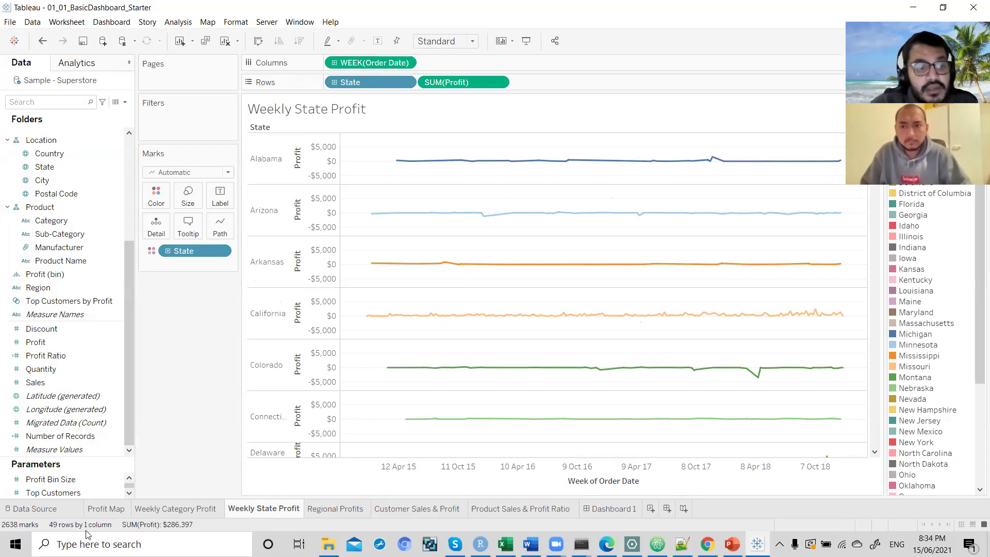
{"action": "left_click", "coordinate": [64, 509]}
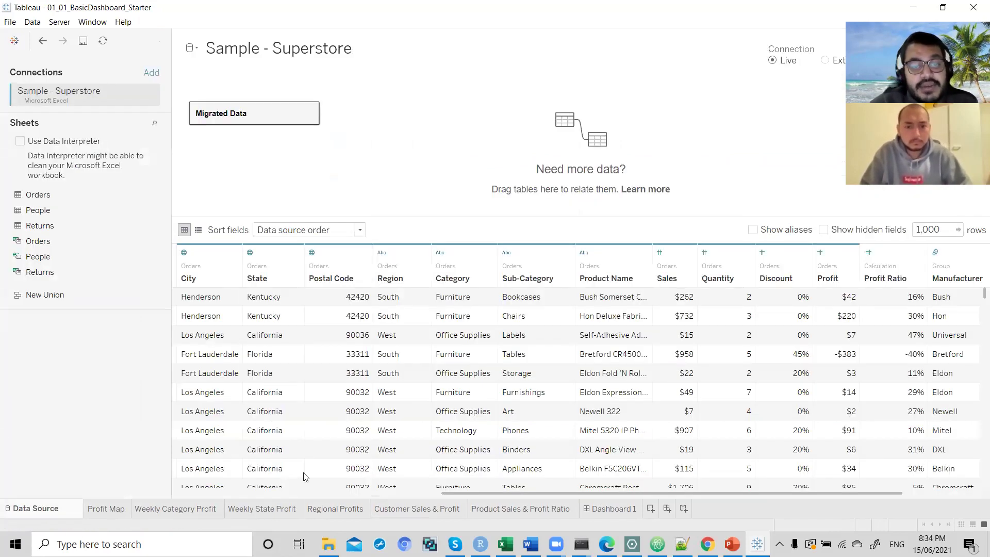
{"action": "left_click", "coordinate": [123, 511]}
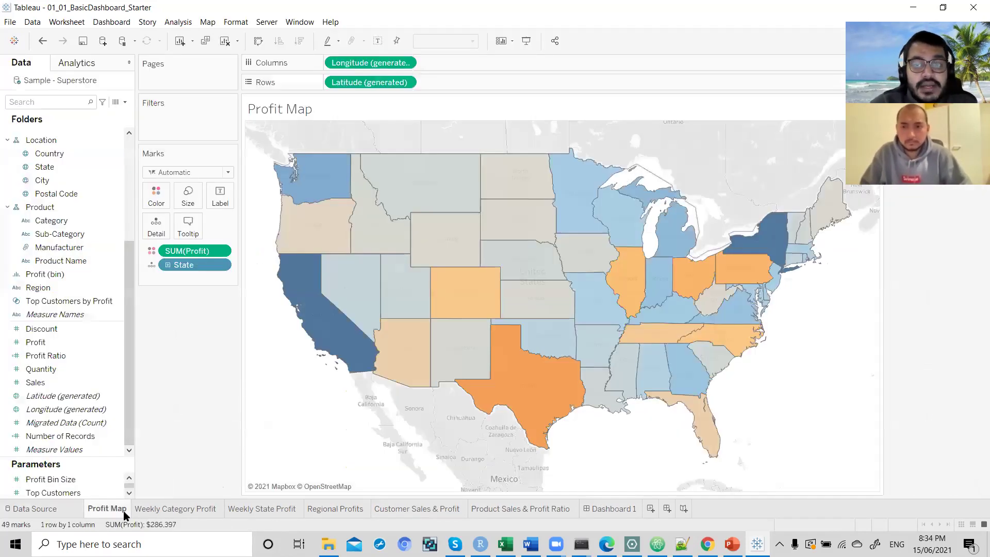
{"action": "left_click", "coordinate": [167, 512]}
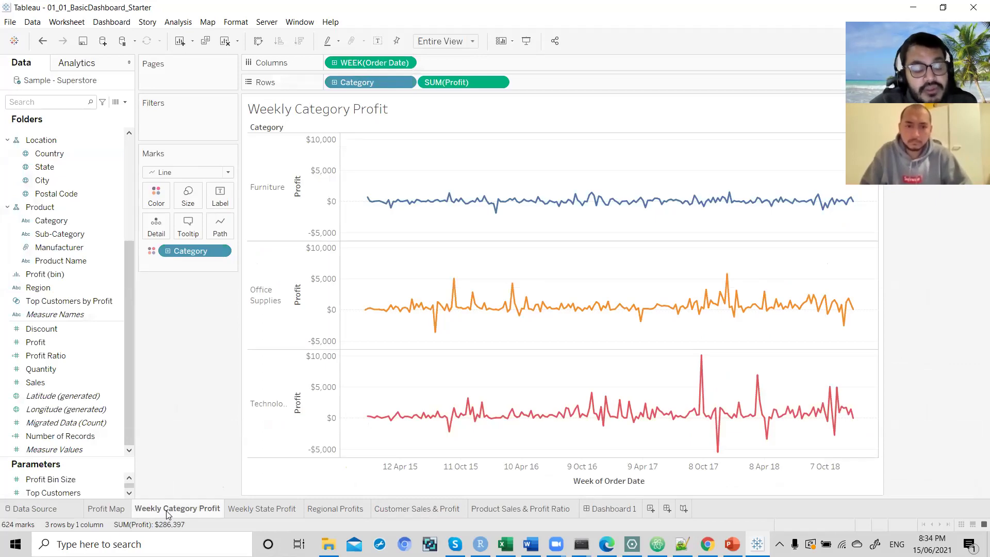
{"action": "left_click", "coordinate": [257, 510]}
{"action": "left_click", "coordinate": [335, 510]}
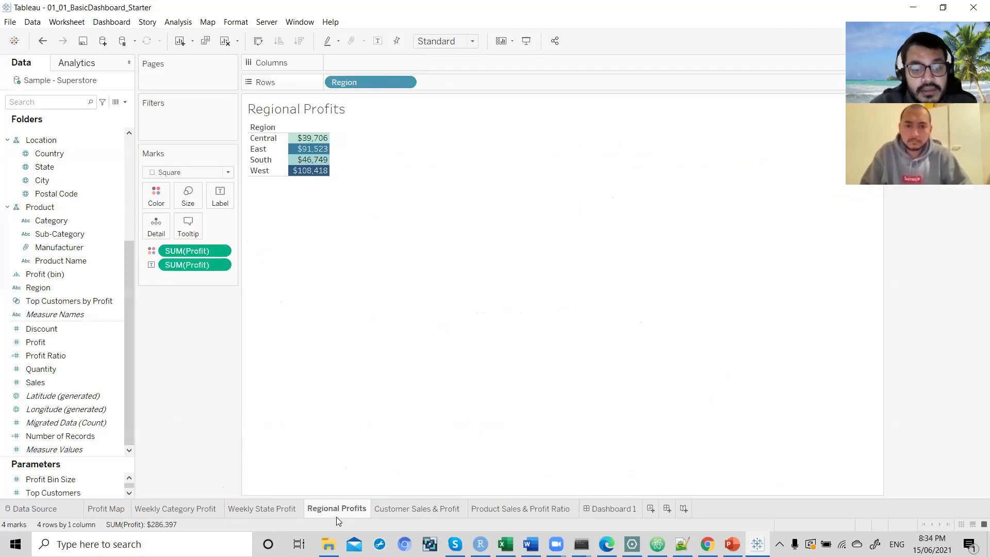
{"action": "left_click", "coordinate": [411, 509]}
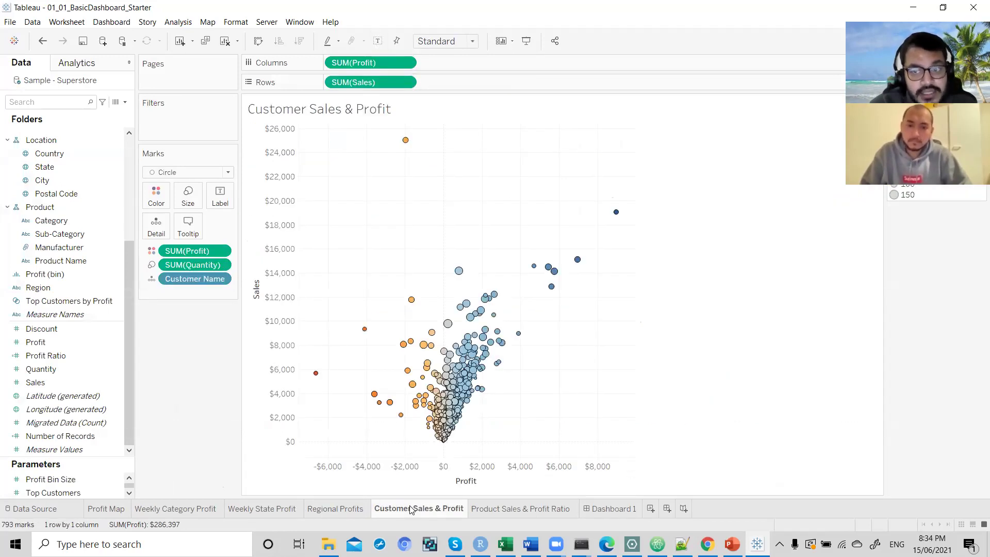
{"action": "left_click", "coordinate": [477, 508]}
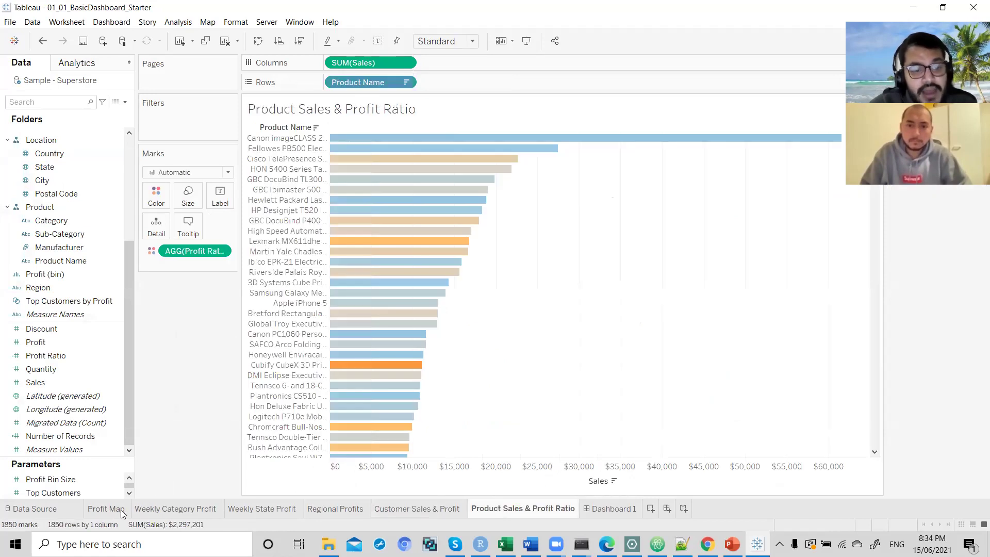
Revisit the Customer Sales & Profit and Regional Profits worksheets and return to Product Sales & Profit Ratio.
{"action": "left_click", "coordinate": [451, 510]}
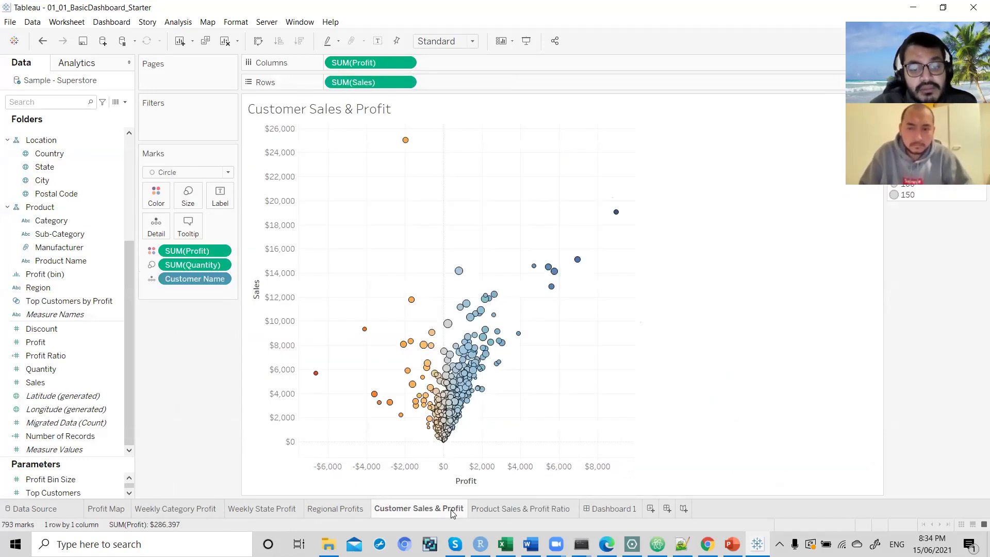
{"action": "left_click", "coordinate": [342, 515]}
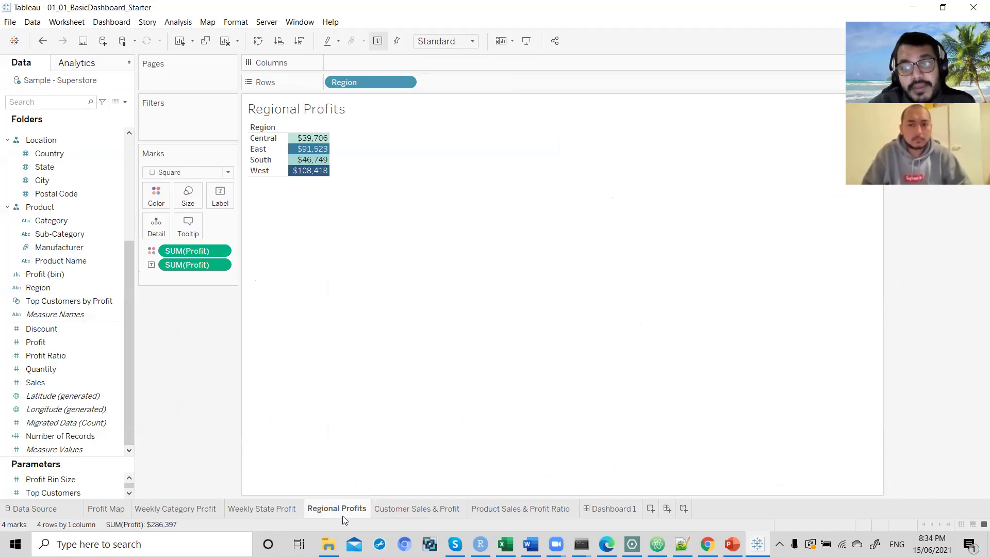
{"action": "mouse_move", "coordinate": [454, 544]}
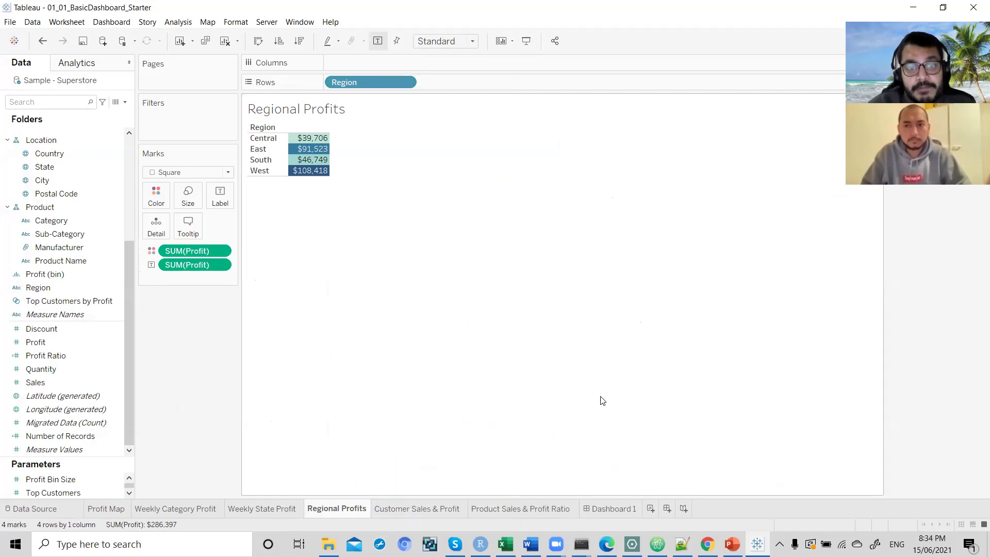
{"action": "left_click", "coordinate": [536, 506]}
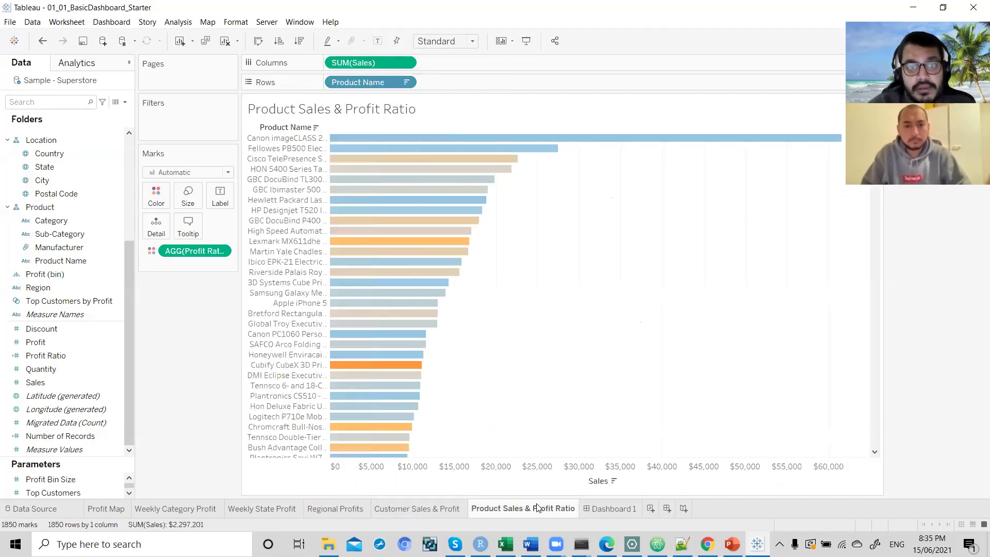